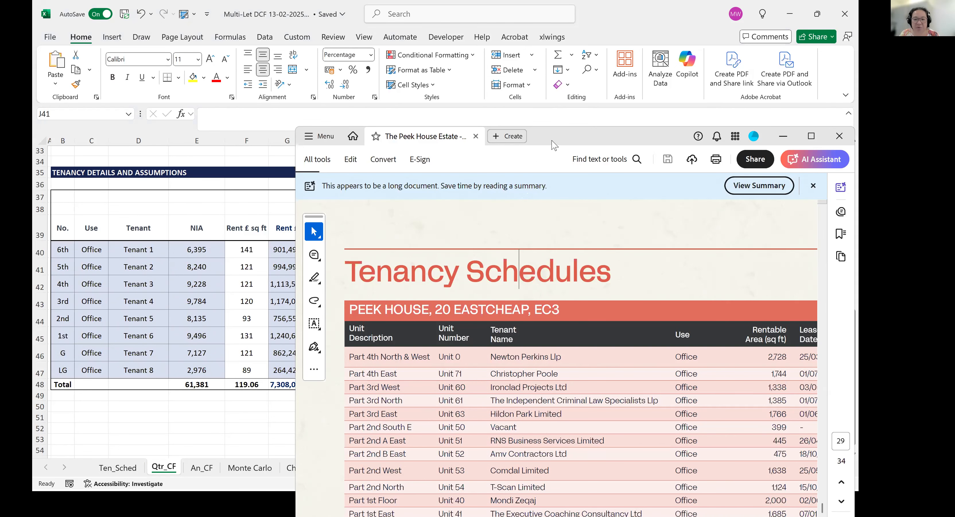
Read through the tenancy schedules of the buildings in the Peek House Estate PDF, from Peek House to 6/7 St Mary at Hill.
drag(596, 136, 532, 59)
scroll(527, 224, down, 2)
scroll(527, 224, down, 5)
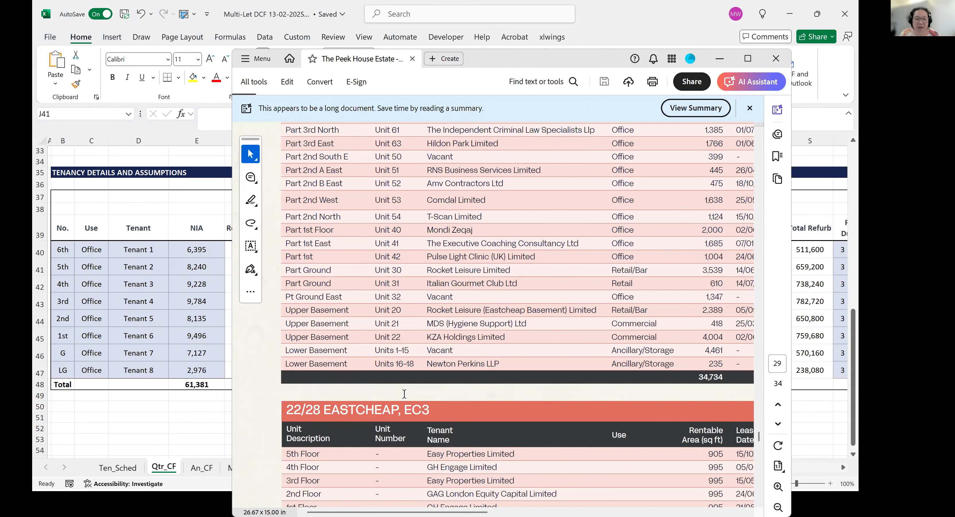
scroll(404, 394, down, 5)
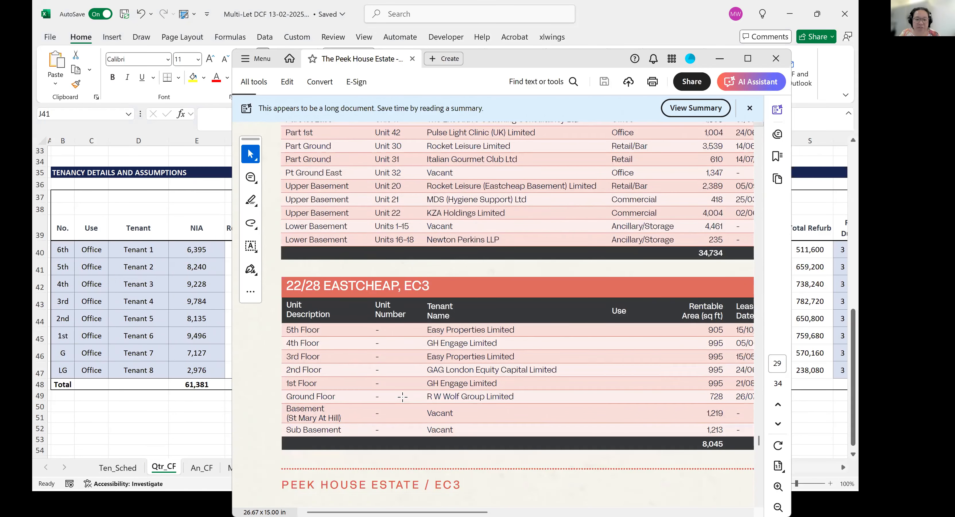
scroll(402, 396, down, 10)
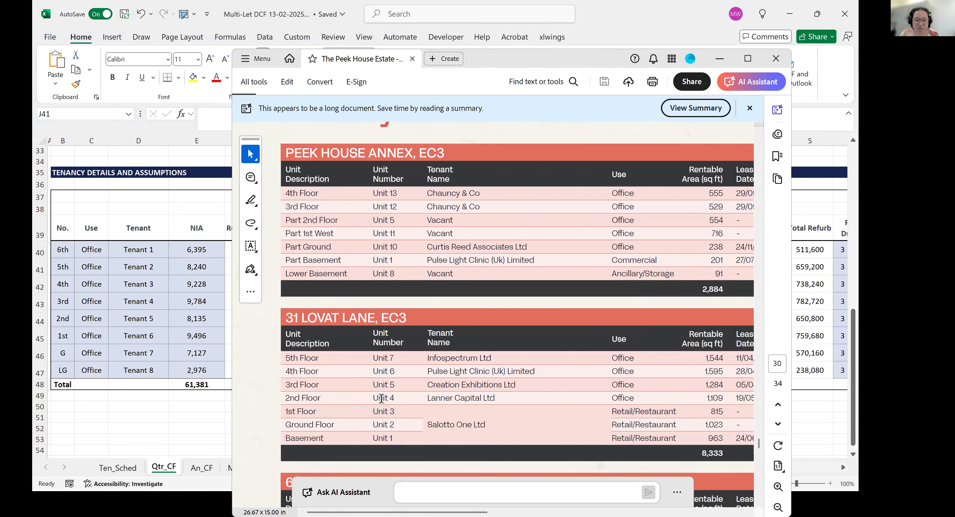
scroll(398, 389, down, 2)
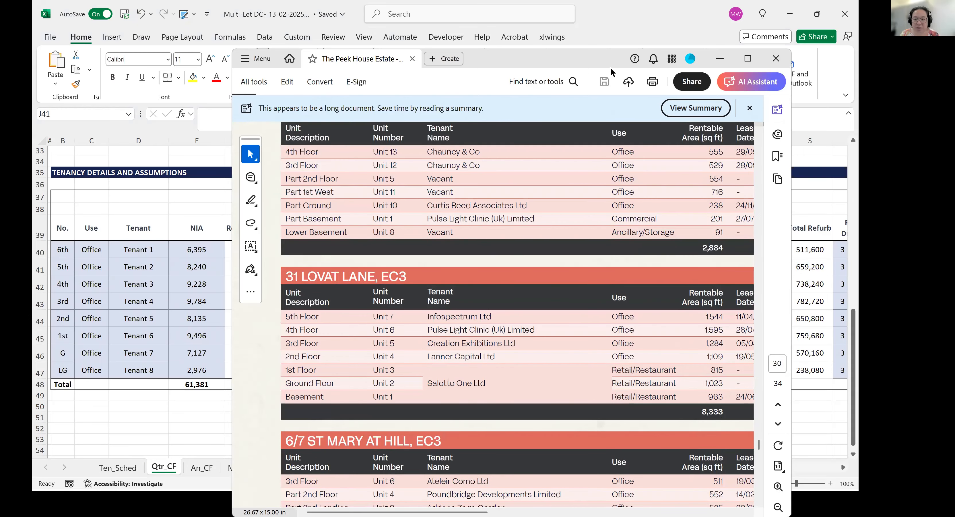
Move the PDF window out of the way to uncover the tenancy details table on the Qtr_CF sheet in Excel.
drag(560, 65, 562, 66)
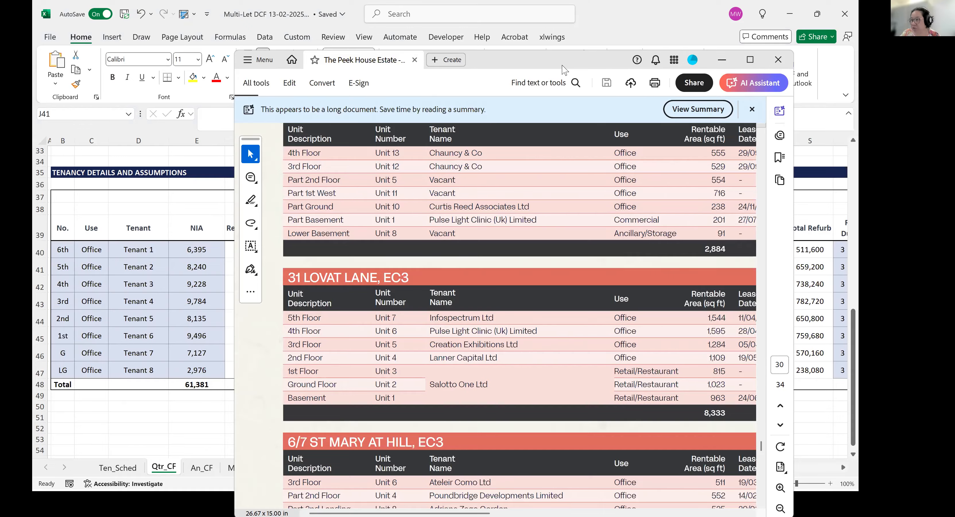
drag(562, 66, 953, 66)
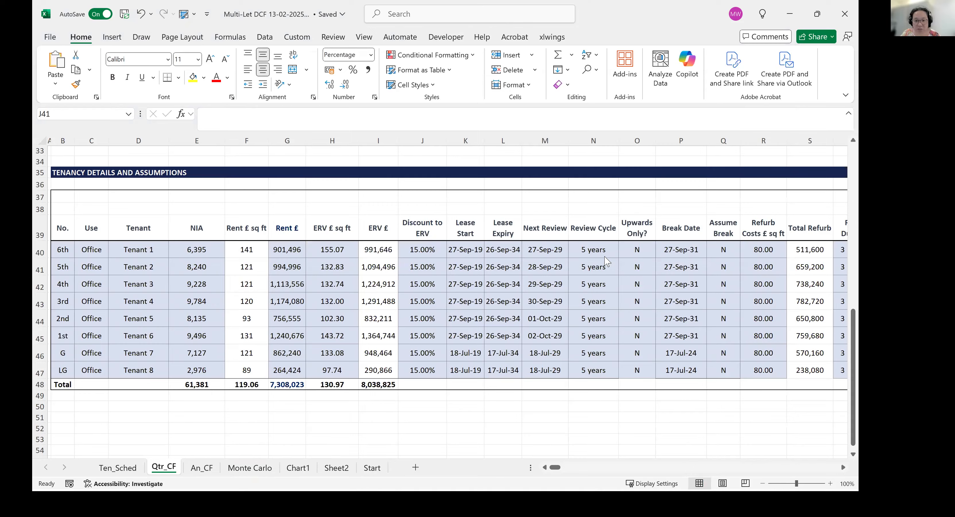
click(411, 273)
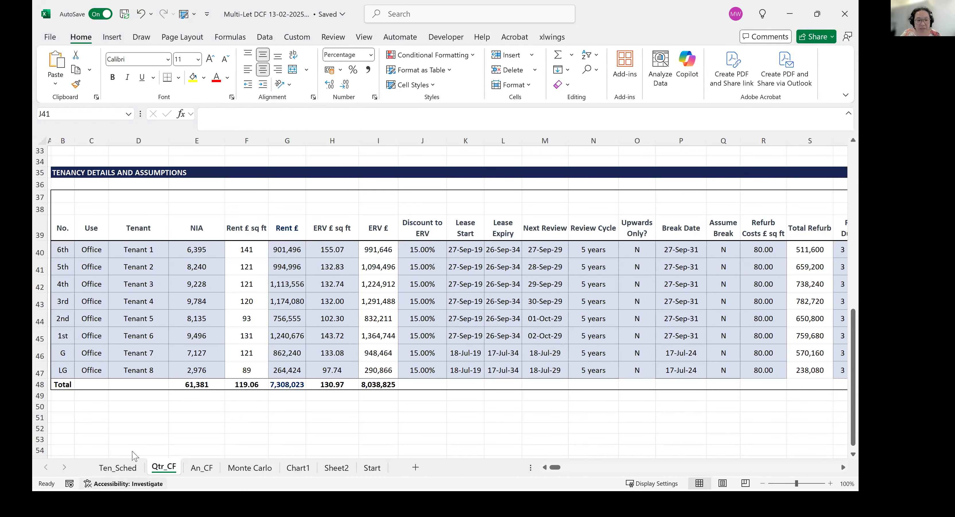
Inspect the 6th-floor unit's number, use, tenant, NIA, rent per sq ft formula and annual rent in row 40.
click(68, 252)
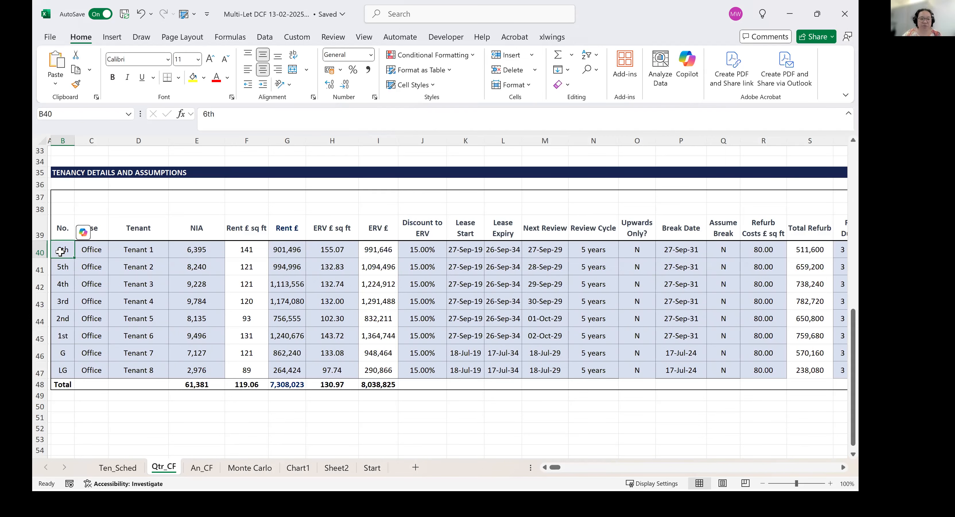
click(103, 231)
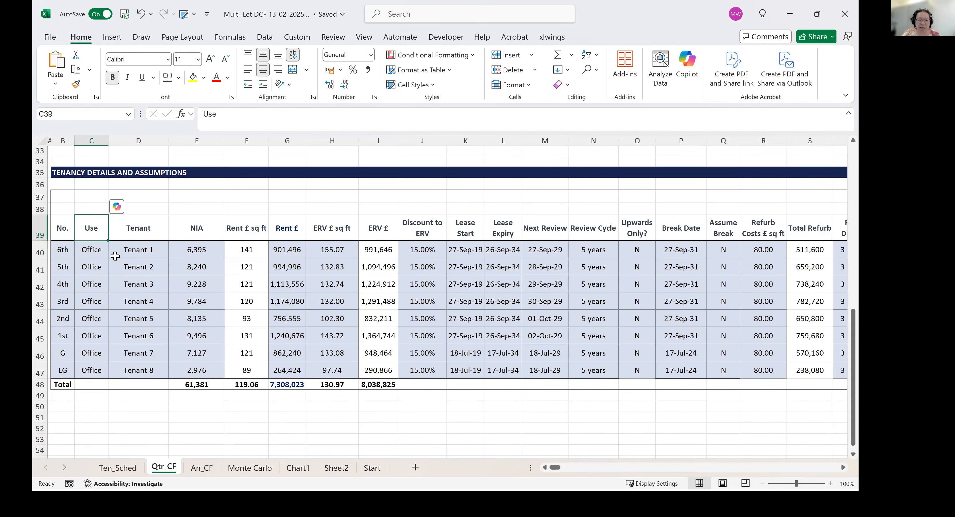
click(150, 249)
click(197, 249)
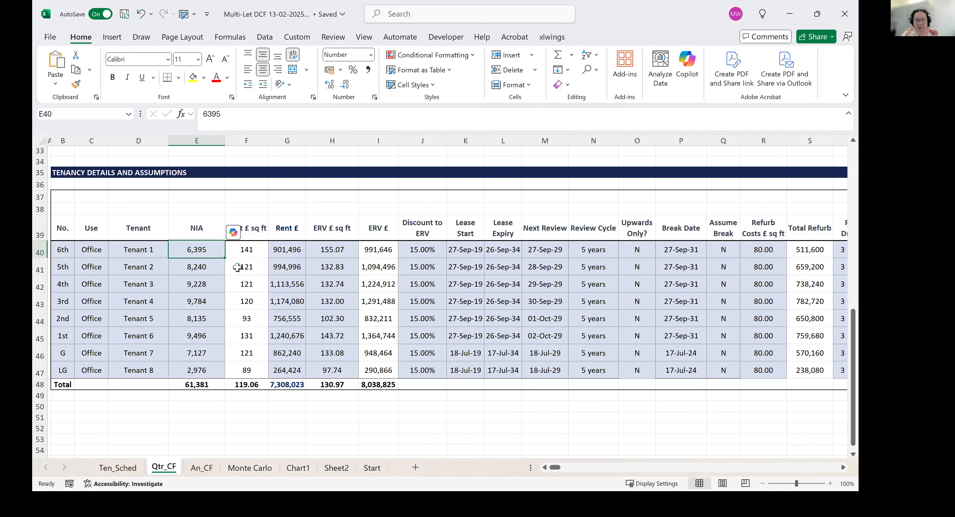
click(247, 247)
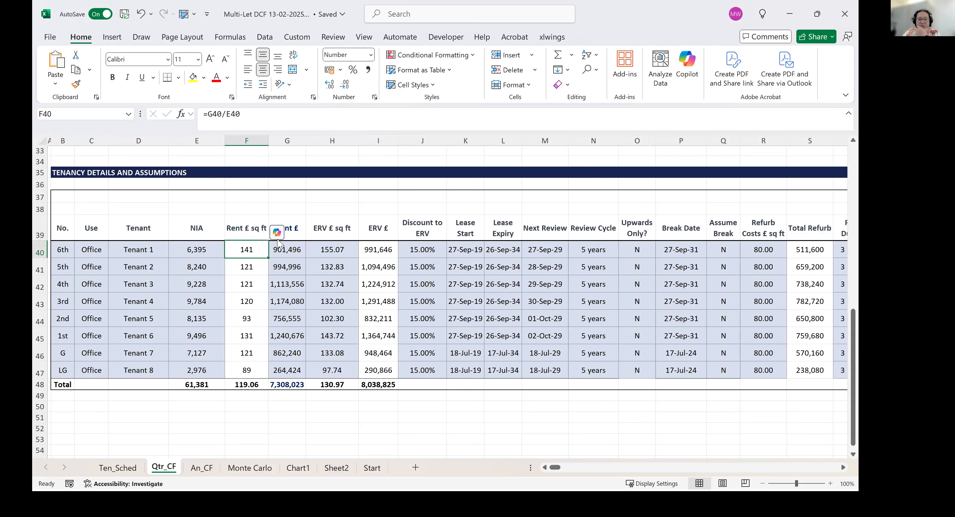
click(301, 248)
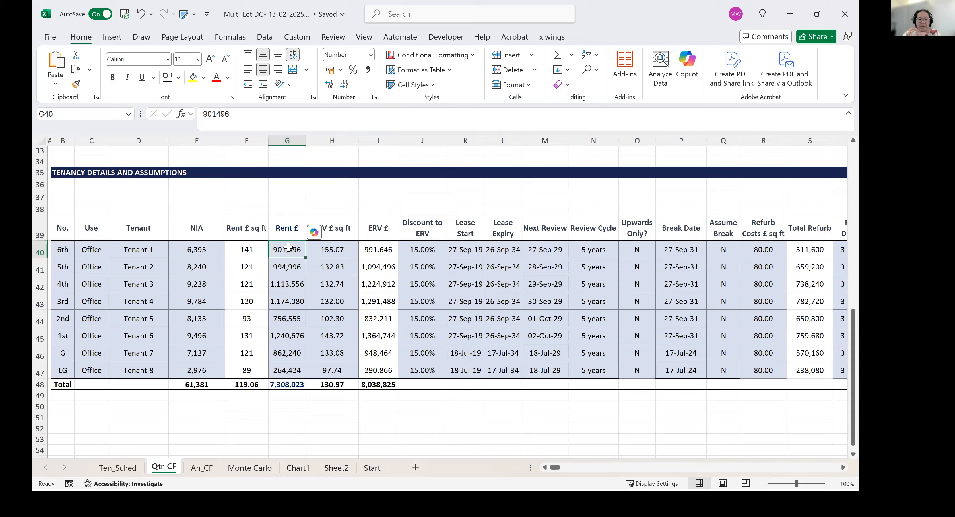
Examine the ERV per sq ft formula and column H39:H47, plus the annual ERV formula for Tenant 1.
click(343, 248)
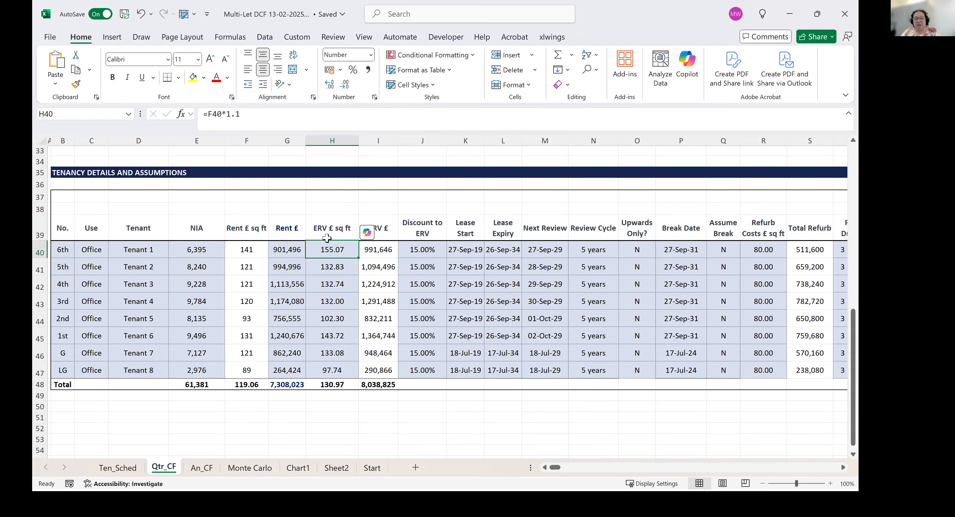
click(334, 226)
key(shift+Down)
key(shift+Down)
key(shift+Down)
key(shift+Down)
key(shift+Down)
key(shift+Down)
key(shift+Down)
key(shift+Down)
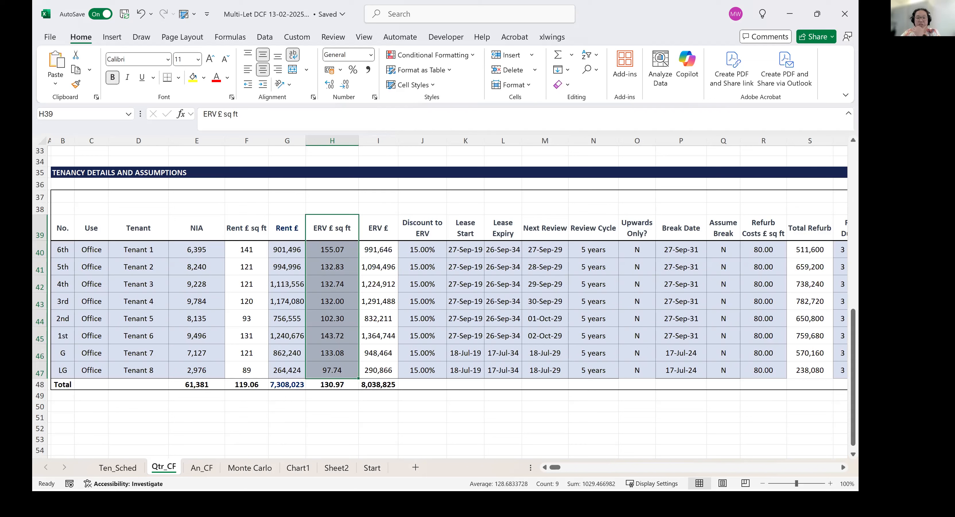
click(390, 246)
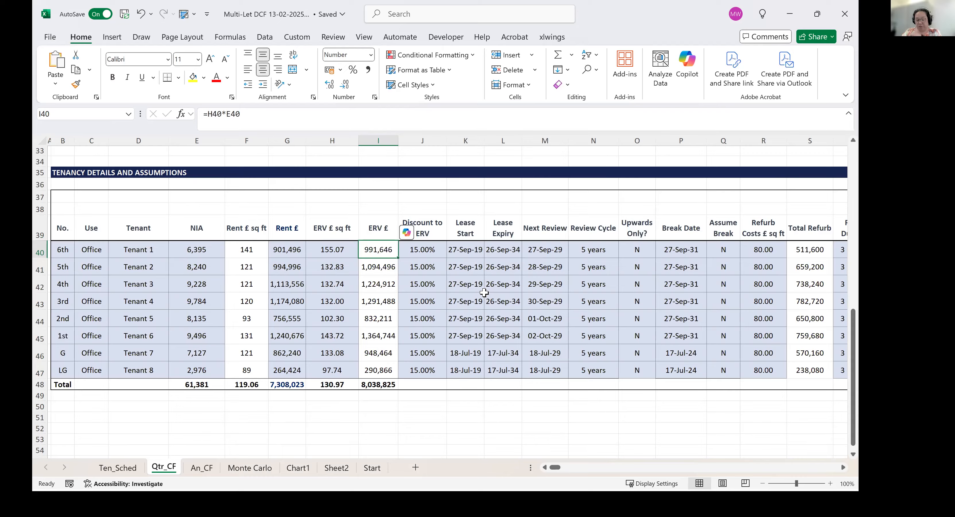
Review Tenant 1's discount to ERV, lease start and expiry, next review, review cycle, upwards-only setting and break date.
key(Right)
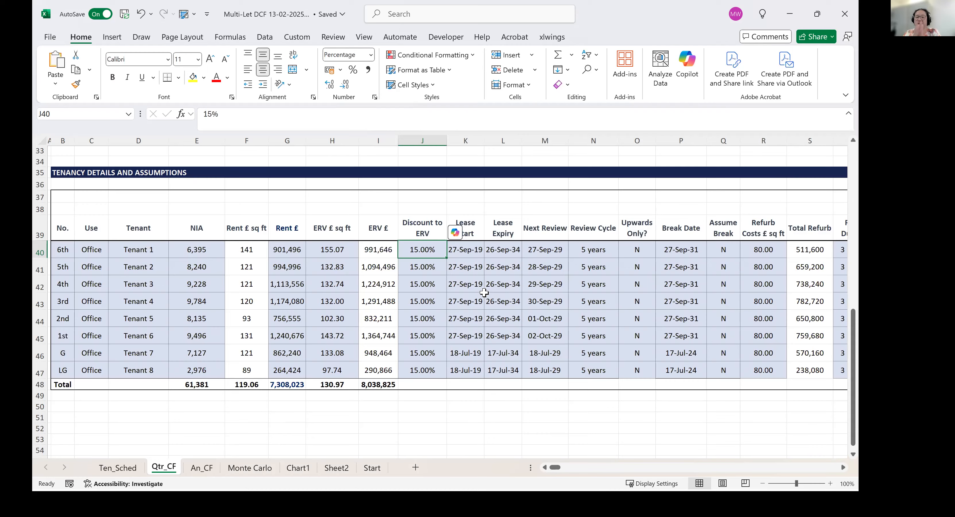
key(Right)
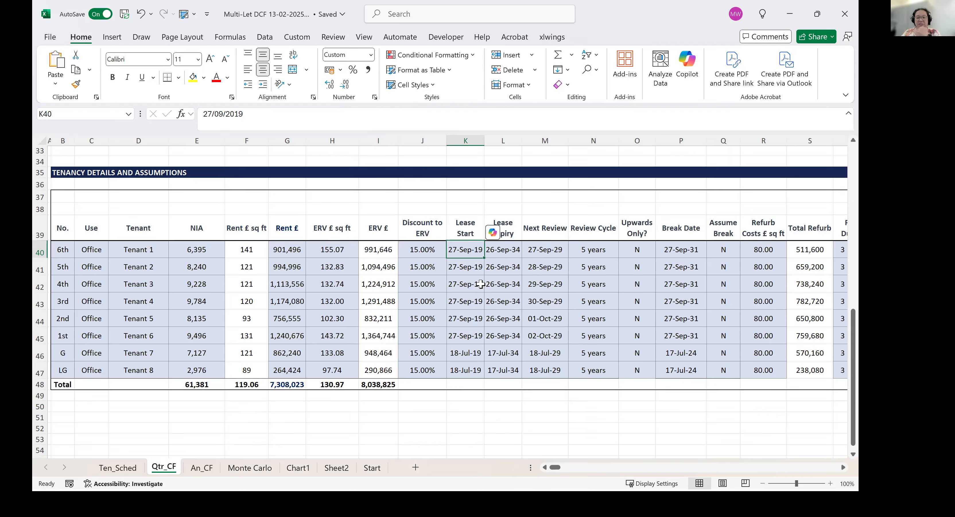
click(516, 248)
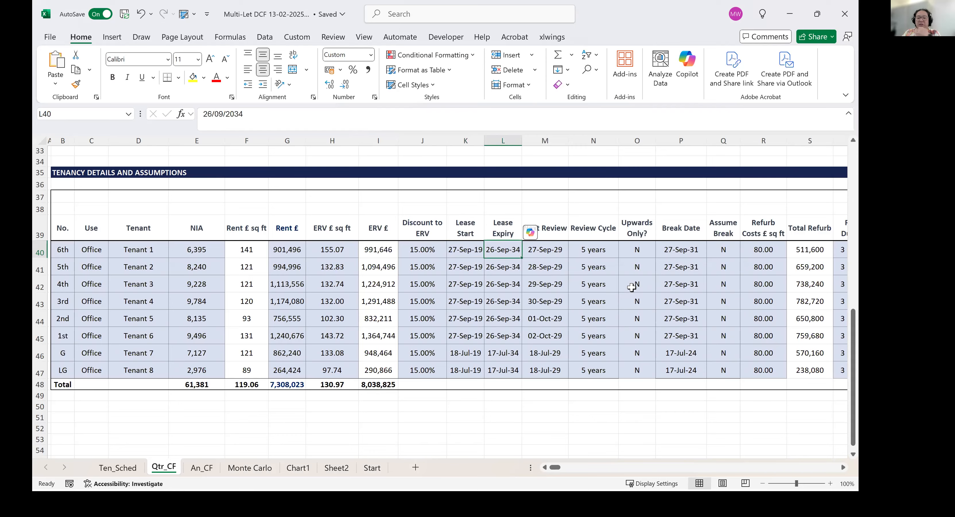
click(558, 248)
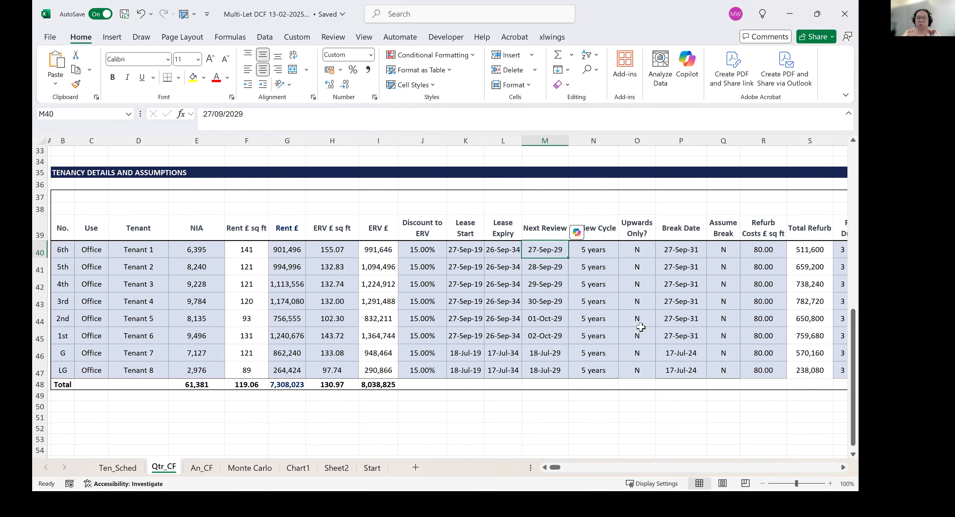
key(Right)
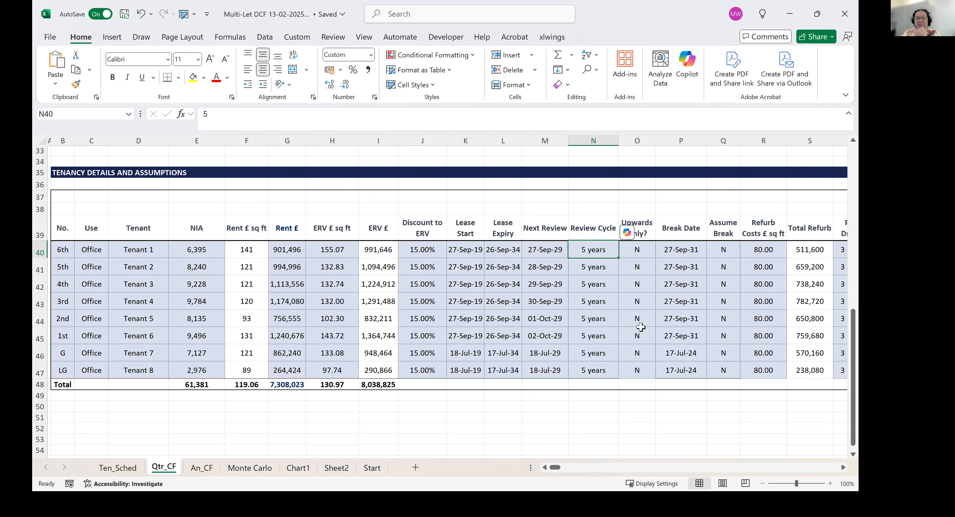
key(Right)
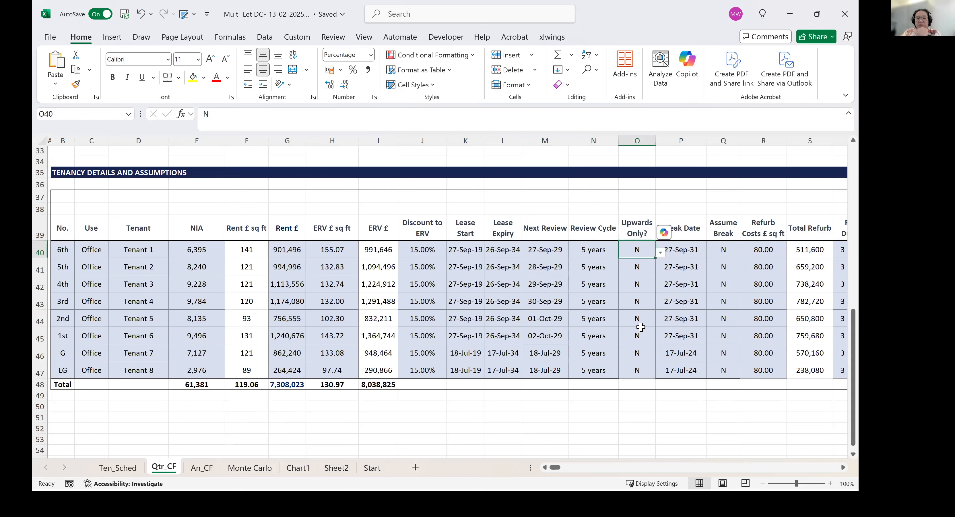
key(Right)
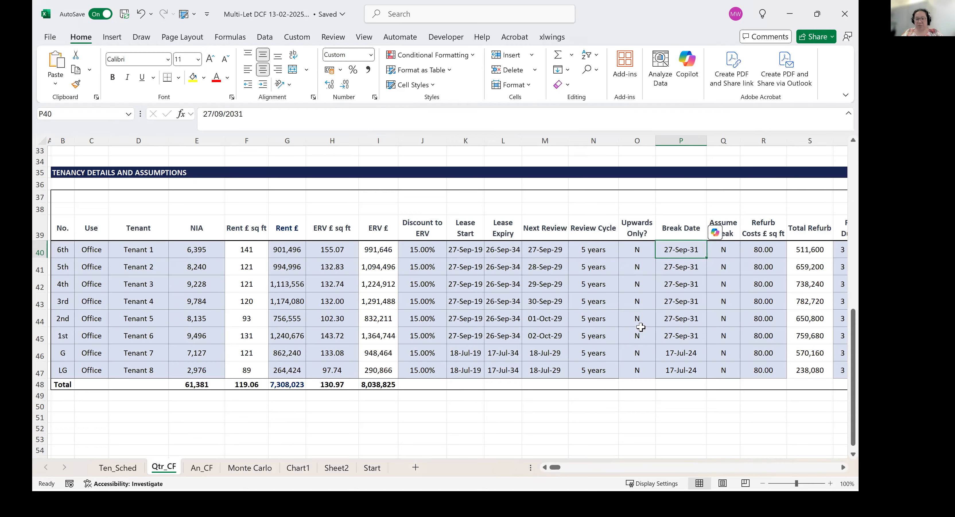
Check Tenant 1's assume-break setting and compare the refurb cost per sq ft with the total refurb cost.
key(Right)
key(Right)
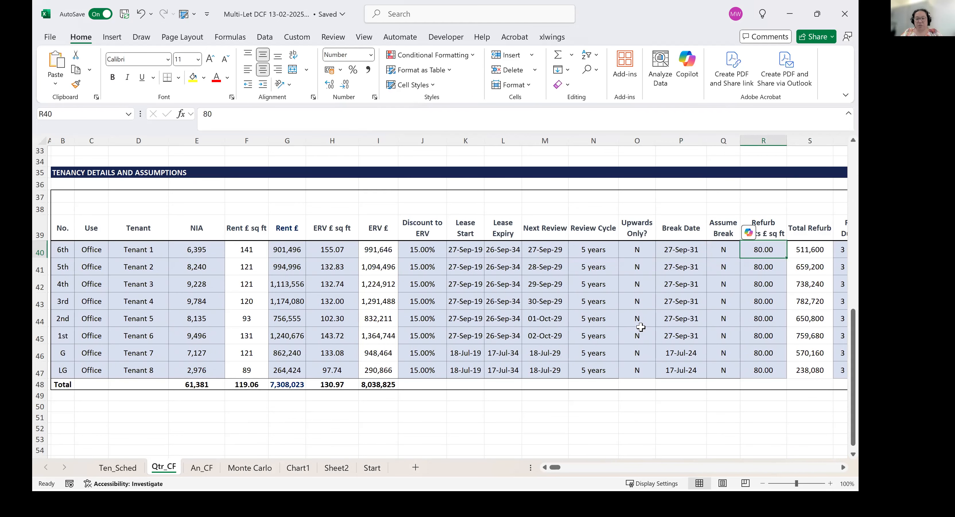
key(Right)
key(Right)
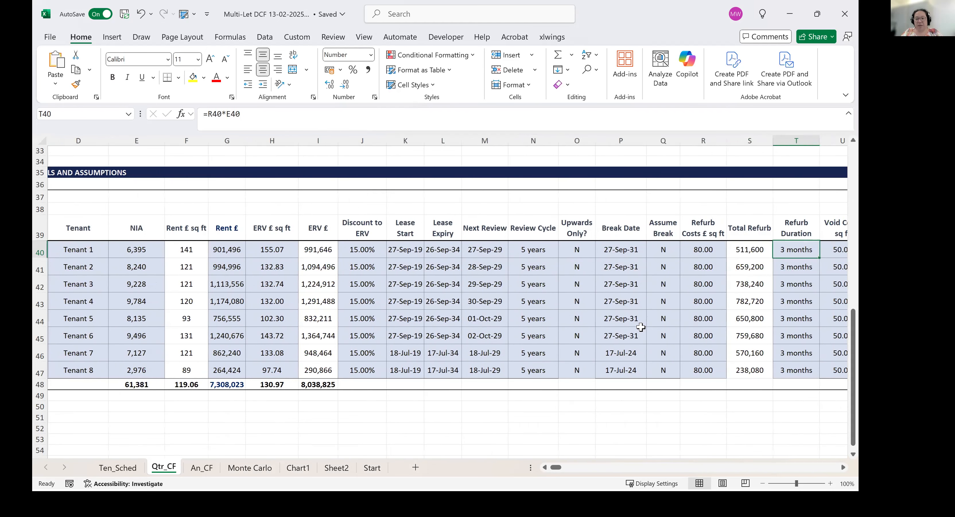
key(Left)
key(Left)
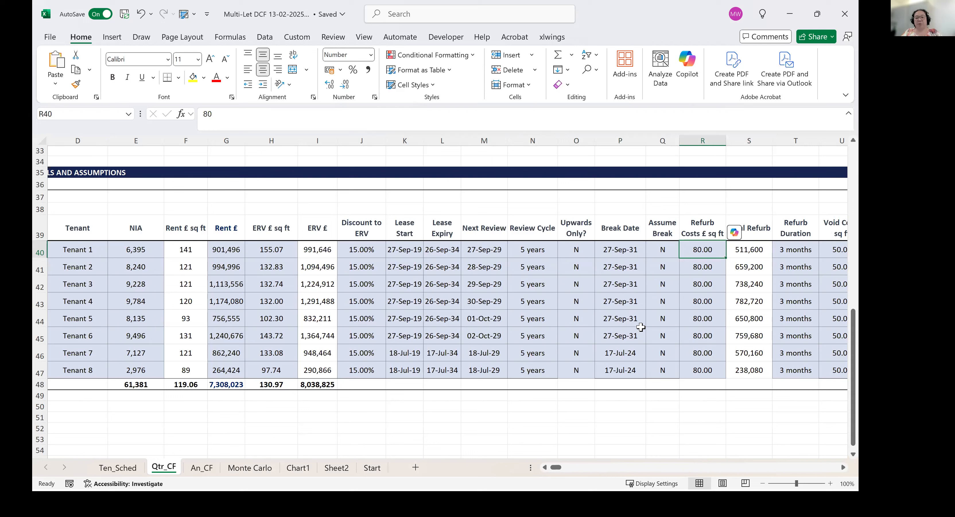
key(Right)
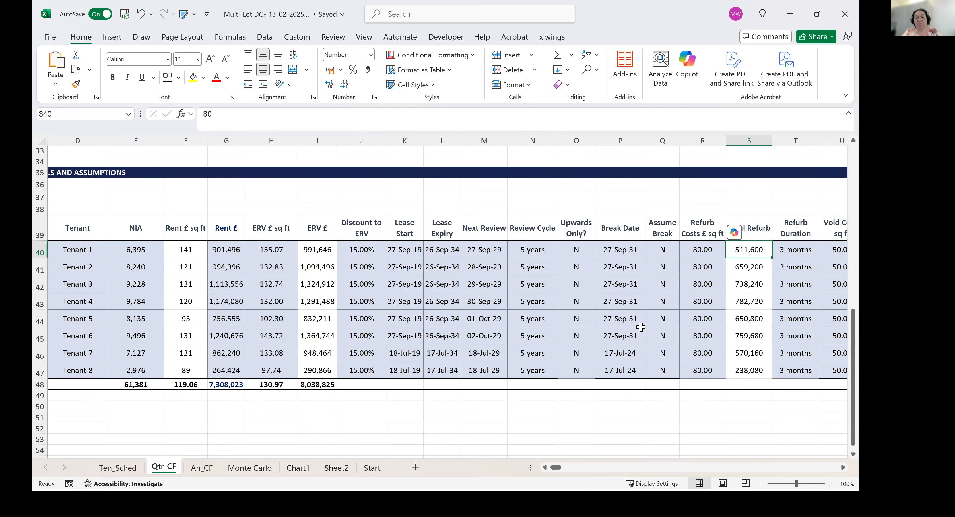
key(Left)
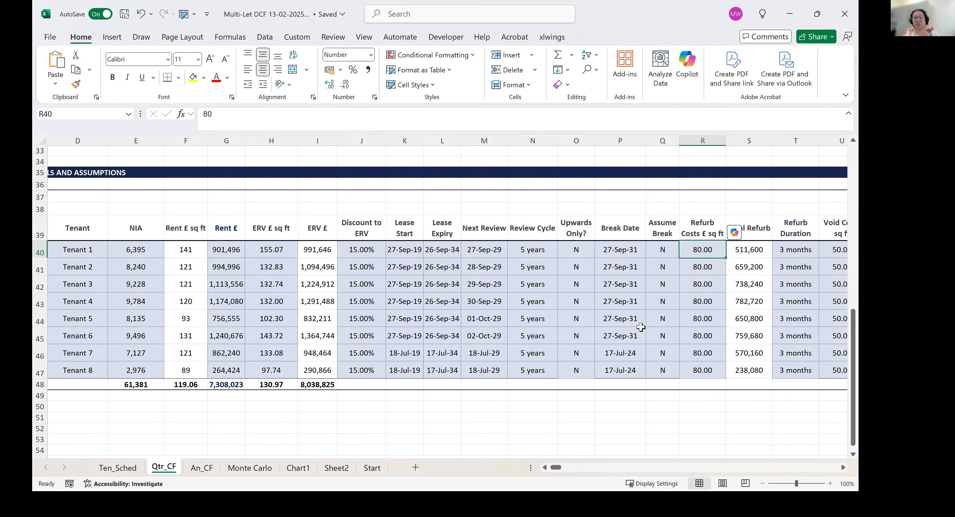
key(Right)
key(Left)
Inspect Tenant 1's refurb duration, void costs per sq ft and the formula for total void costs.
key(Right)
key(Right)
key(Right)
key(Left)
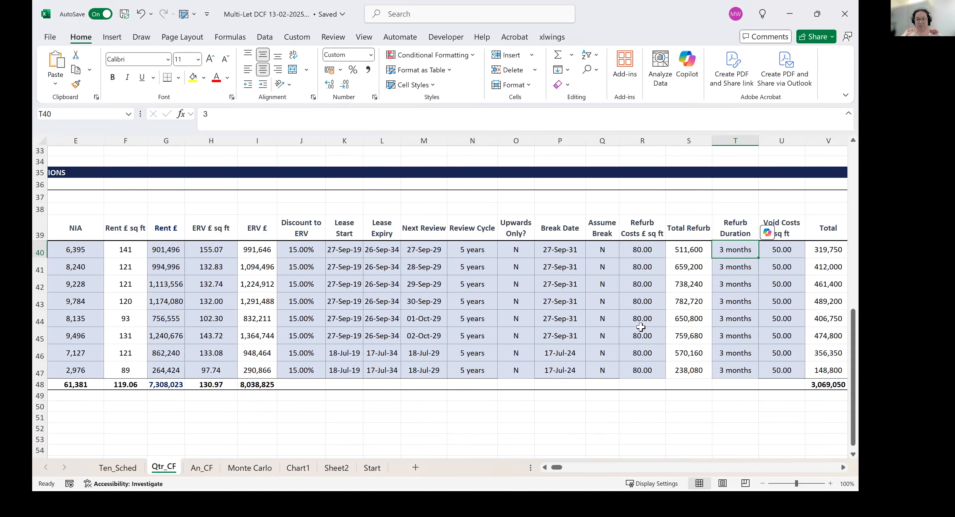
key(Right)
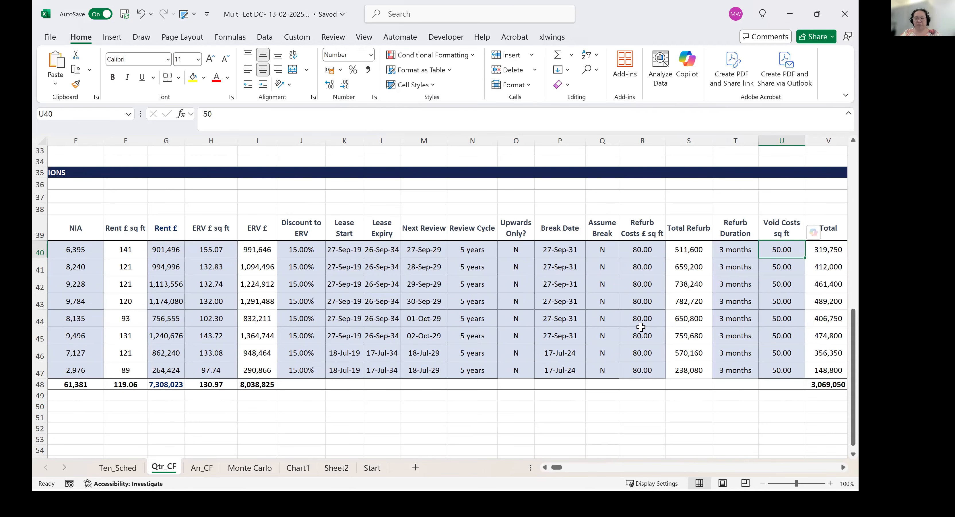
scroll(640, 326, right, 1)
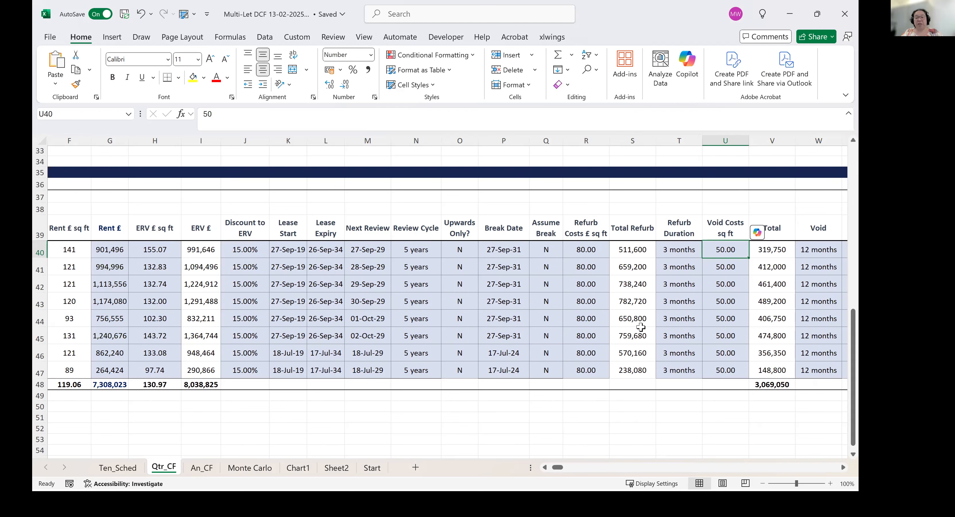
key(Right)
key(Right)
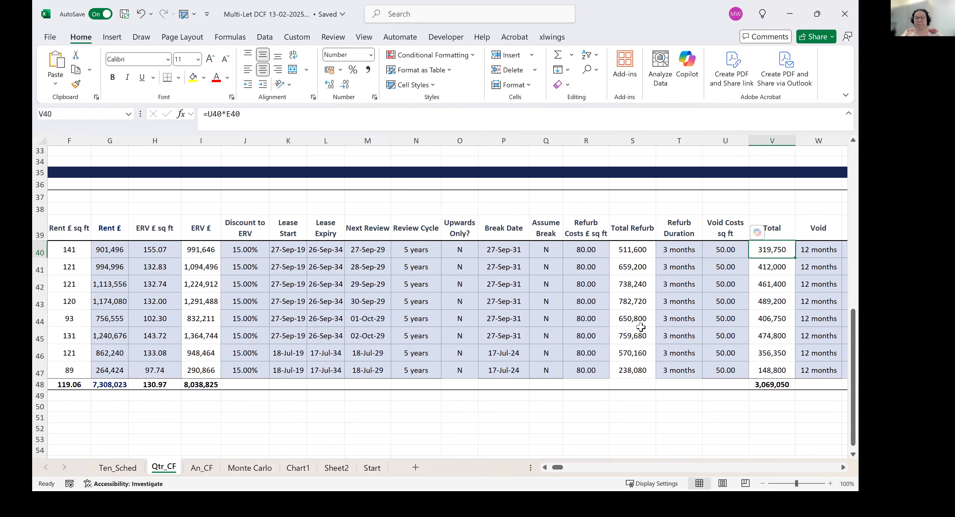
Check Tenant 1's void period and rent-free period in the last two columns of the tenancy table.
key(Right)
key(Right)
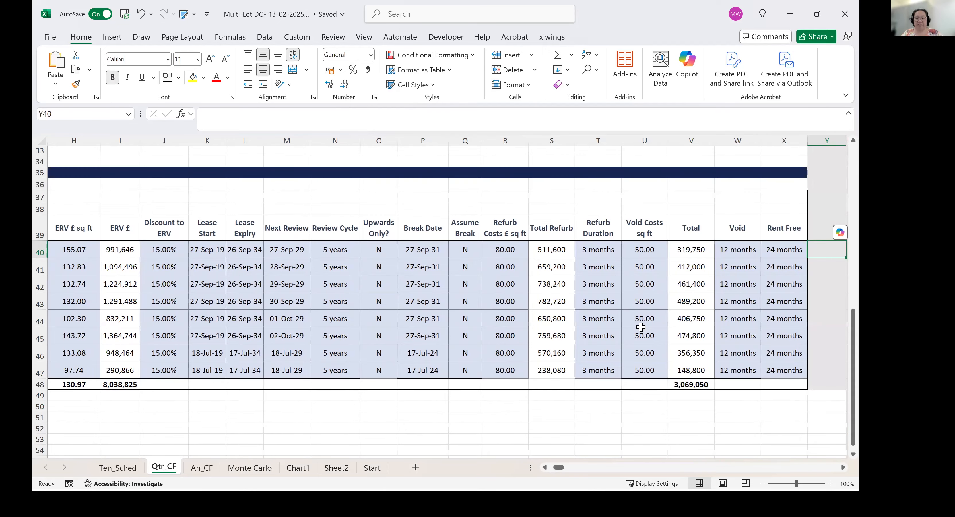
key(Left)
key(Left)
key(Left)
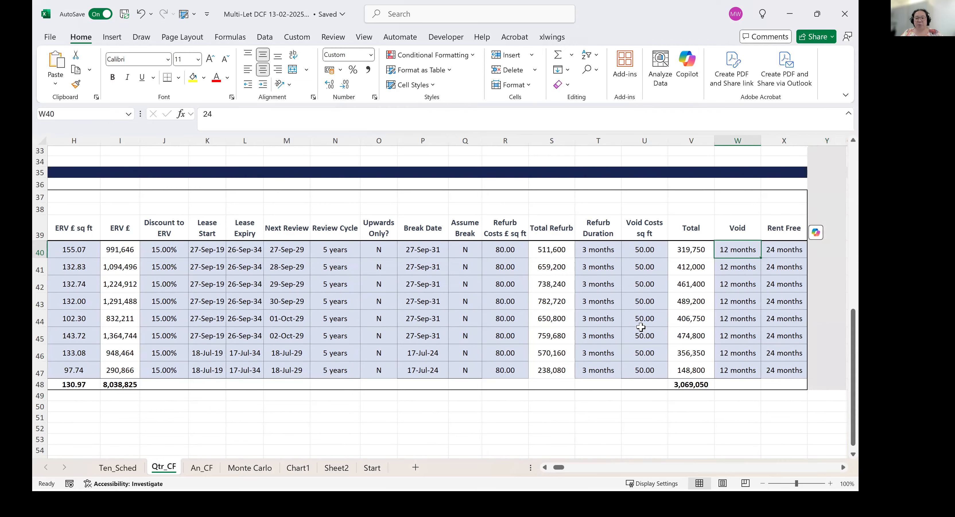
key(Right)
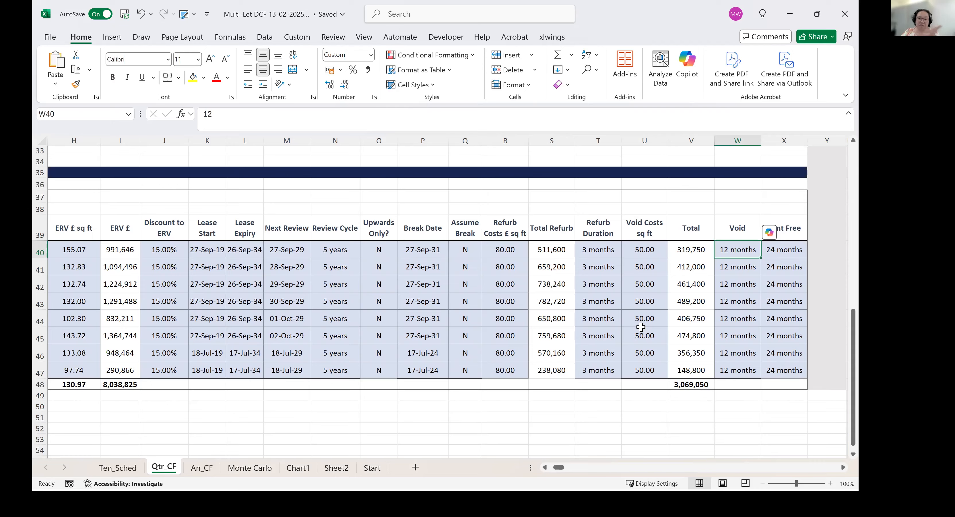
key(Right)
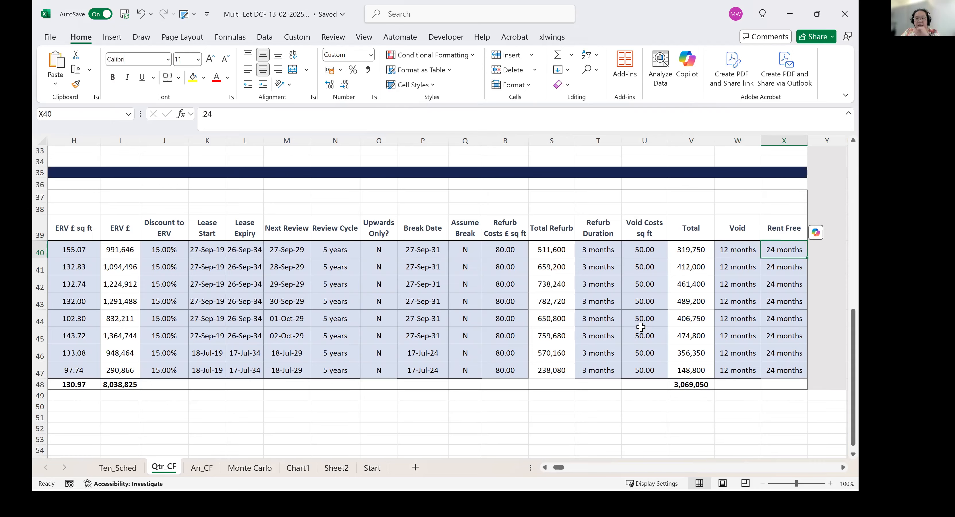
Recheck Tenant 1's void period against its rent-free period at the end of the tenancy table.
key(Right)
key(Left)
key(Left)
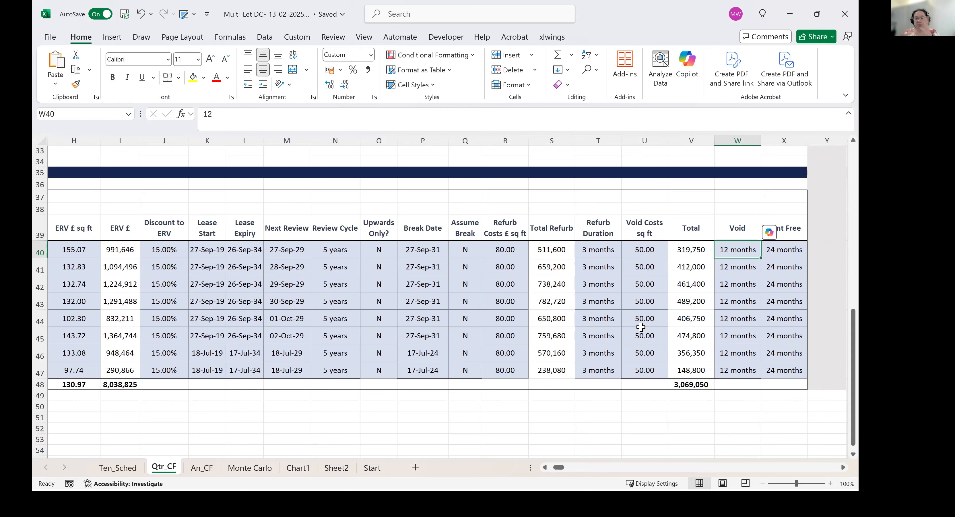
key(Right)
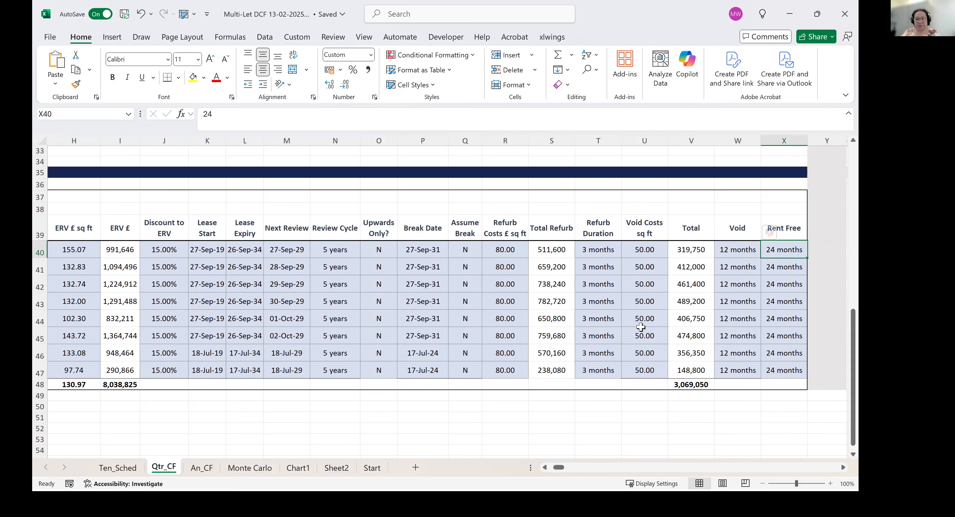
Go past the tenancy table to the Lease 1 - Passing Rent section and inspect Tenant 1's lease start formula.
key(Right)
key(ctrl+Right)
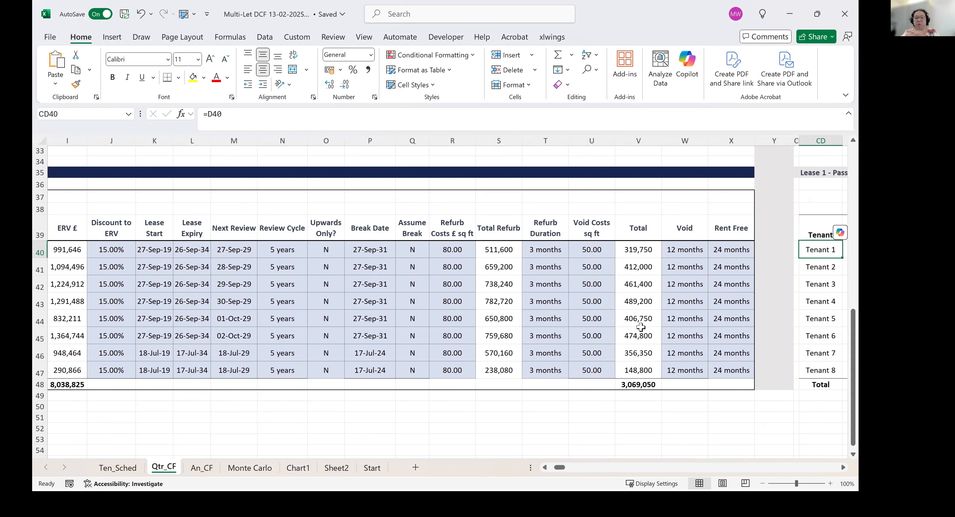
key(Left)
key(Left)
key(Left)
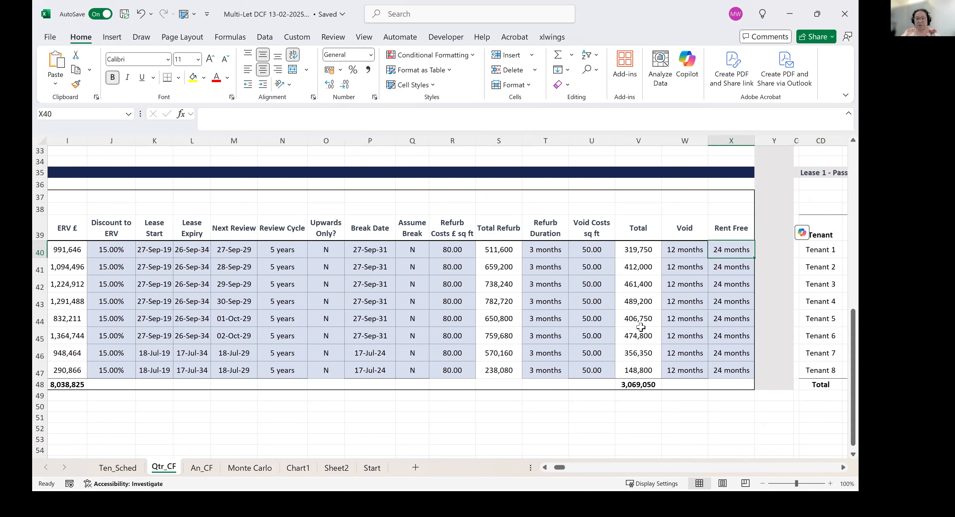
key(Right)
key(Right)
key(Right)
key(Right)
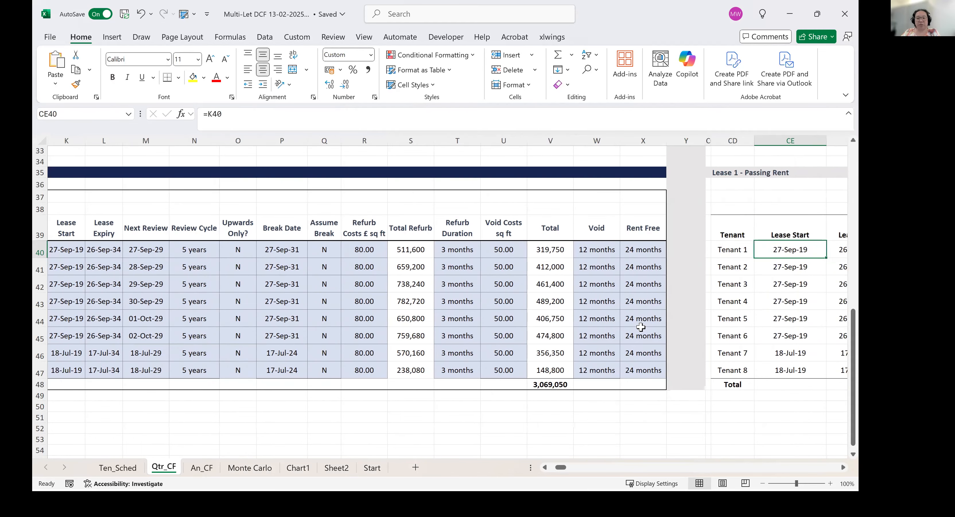
Return along Tenant 1's row to the void costs per sq ft in the tenancy table.
key(Left)
key(Left)
key(Left)
key(Left)
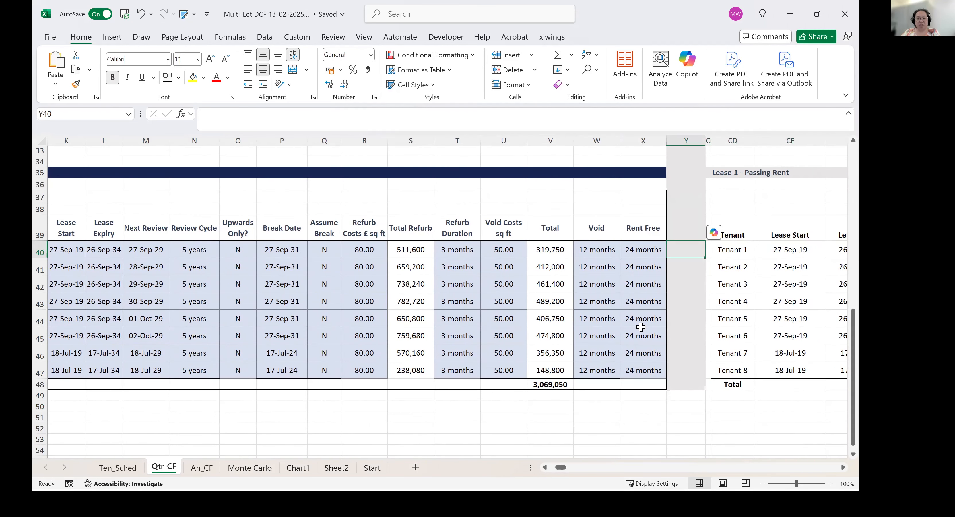
key(Left)
key(Left)
key(Left)
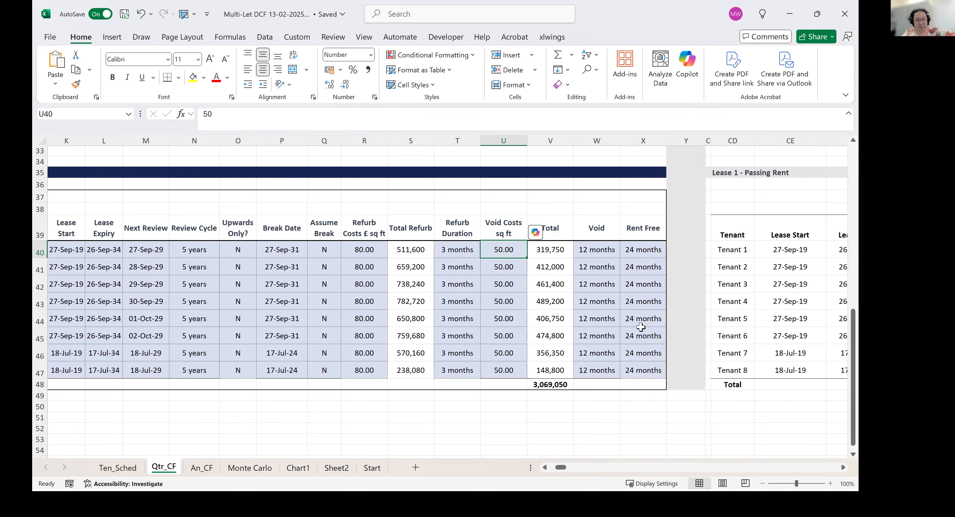
Select all numeric constants on the Qtr_CF sheet, excluding text, logicals and errors, and review the selected cells in the tenancy table.
key(F5)
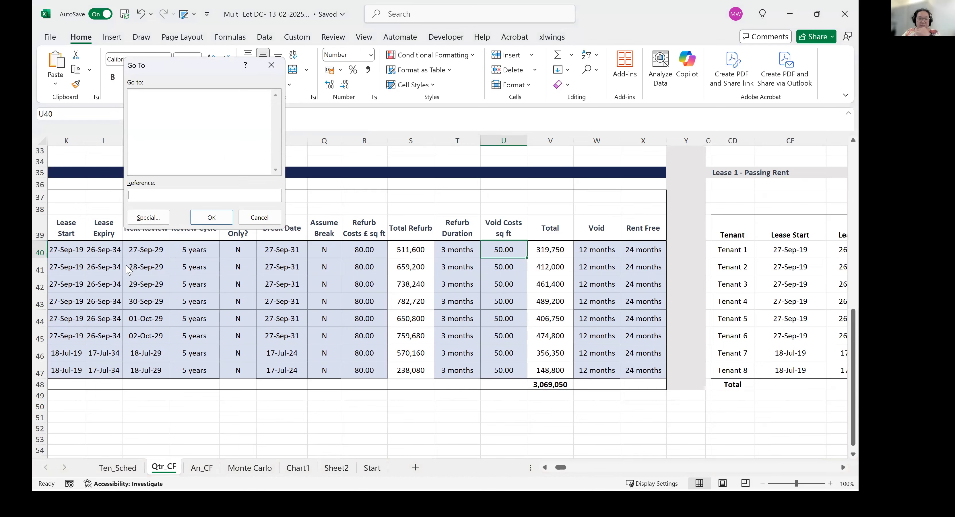
click(154, 216)
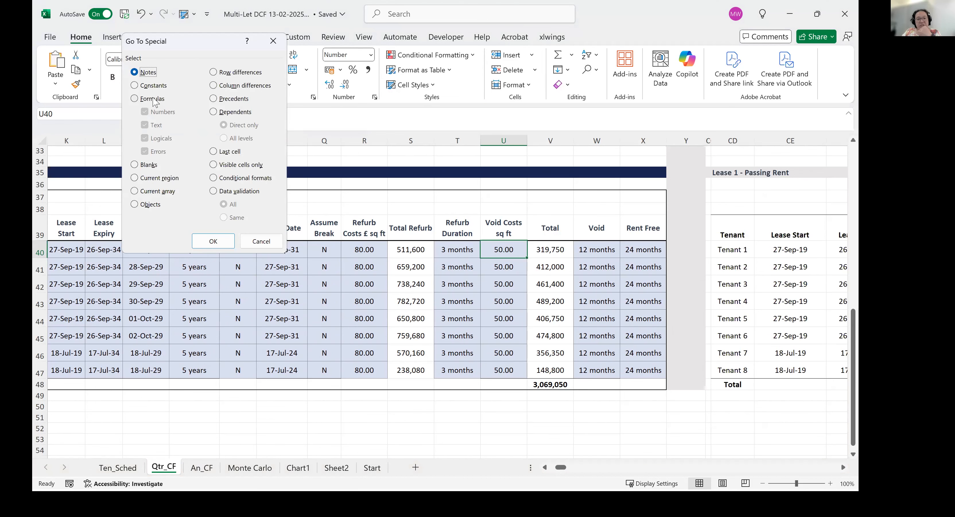
click(153, 85)
click(156, 125)
click(160, 137)
click(158, 151)
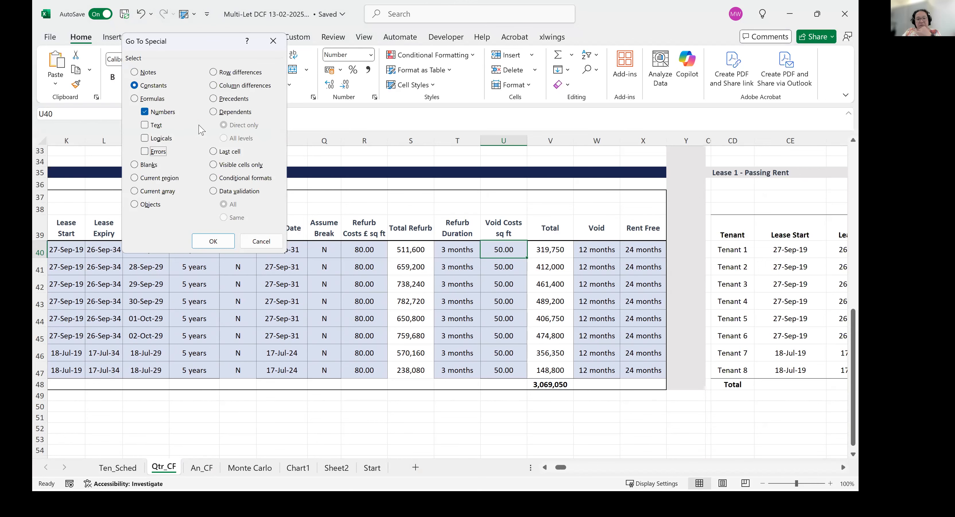
click(214, 241)
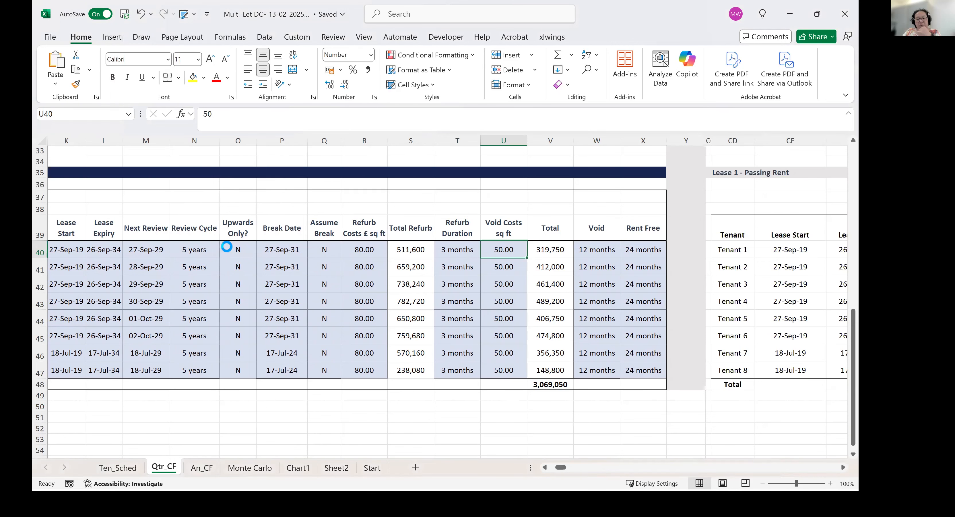
scroll(404, 261, down, 8)
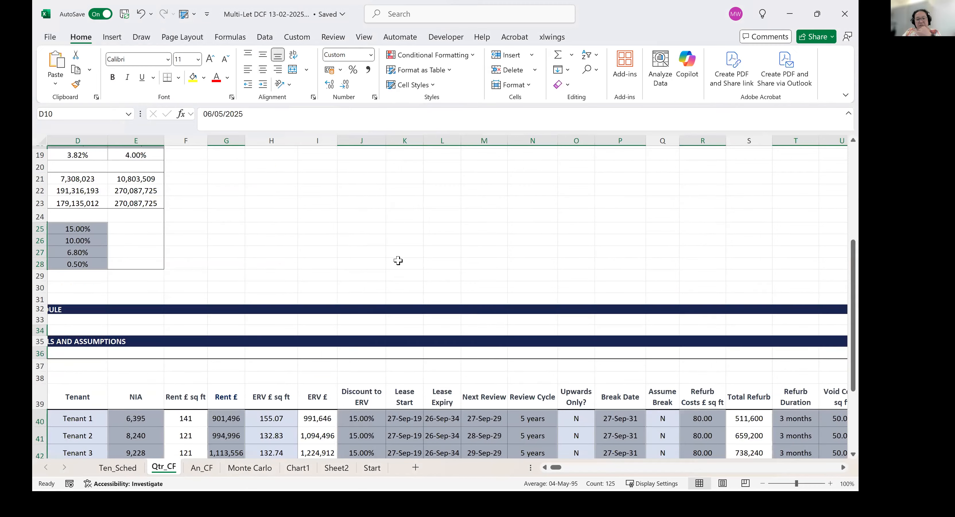
scroll(407, 262, down, 1)
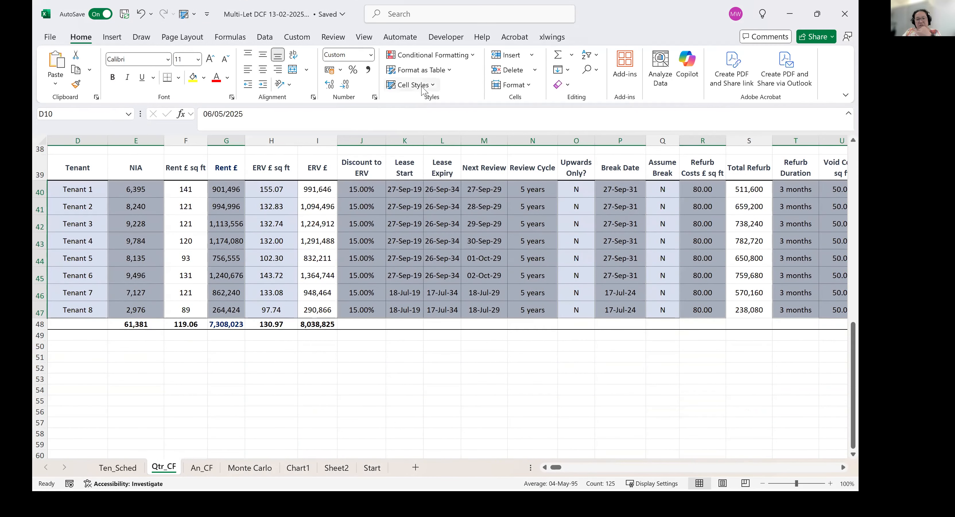
Preview the Input cell style on the selected constants, close the style gallery without applying it, and clear the selection.
click(424, 89)
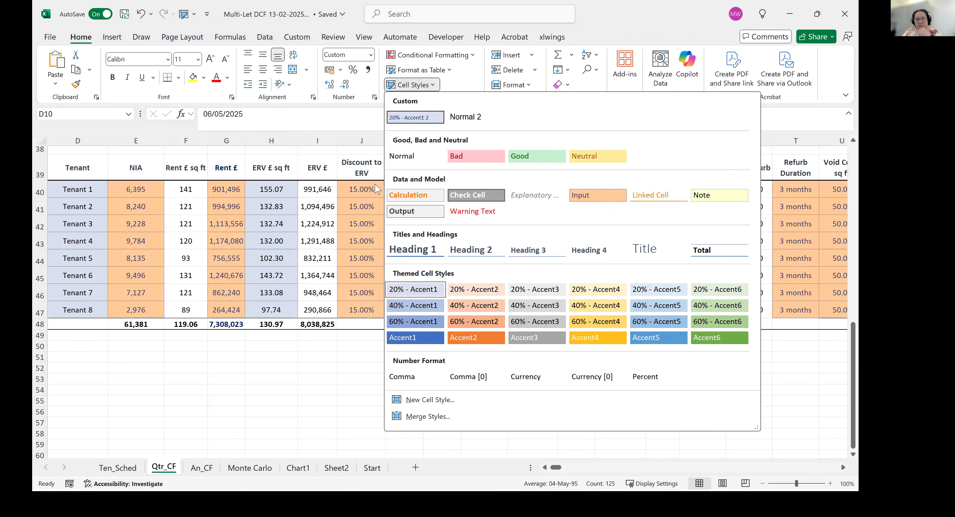
click(232, 235)
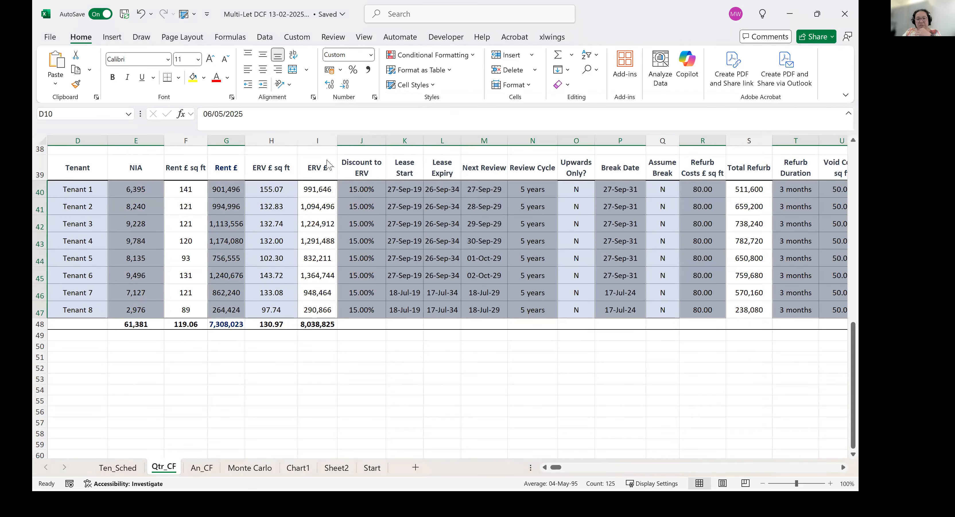
click(415, 208)
Review Tenant 2's row from the lease expiry through the refurb, void and rent-free assumptions to the table's end.
key(Right)
key(Right)
key(Right)
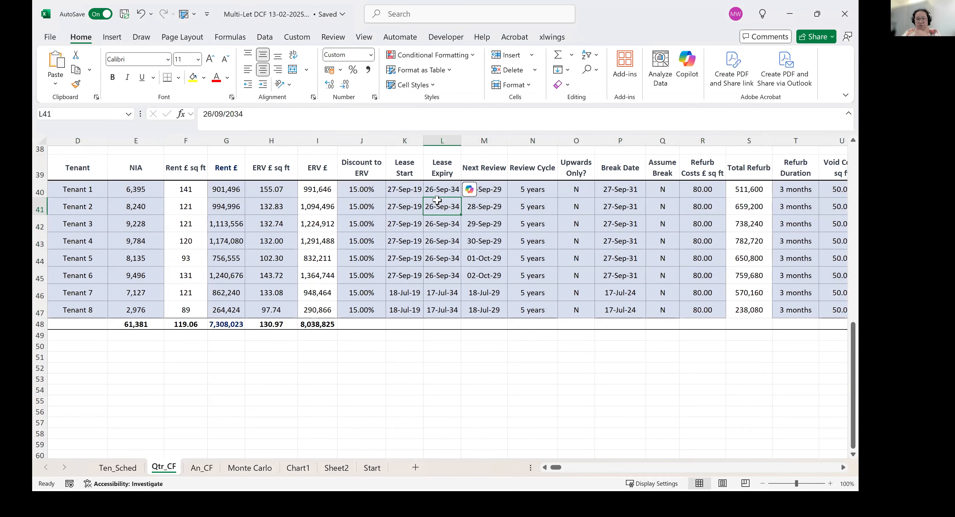
key(Right)
key(Right)
key(Right)
key(Right)
key(Right)
key(Right)
key(Right)
key(Right)
key(Right)
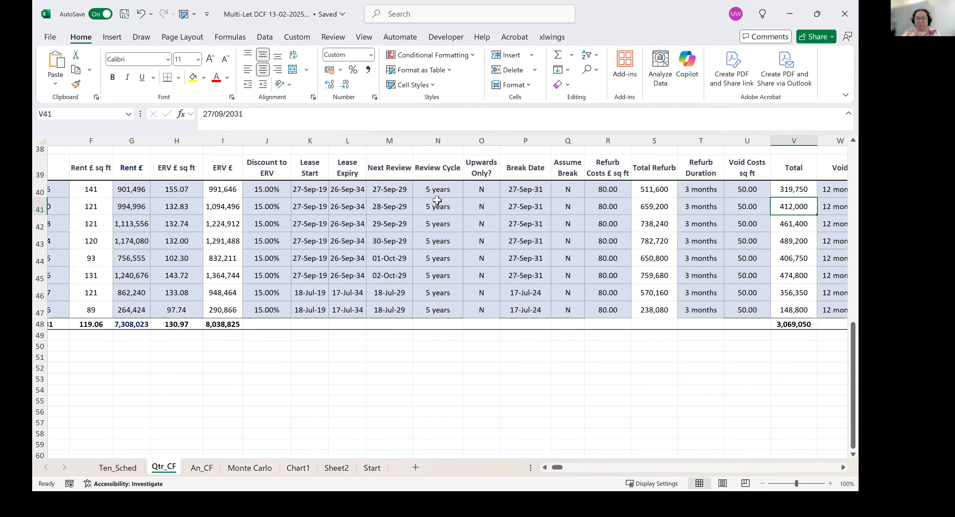
key(Right)
key(Right)
key(Right)
key(Right)
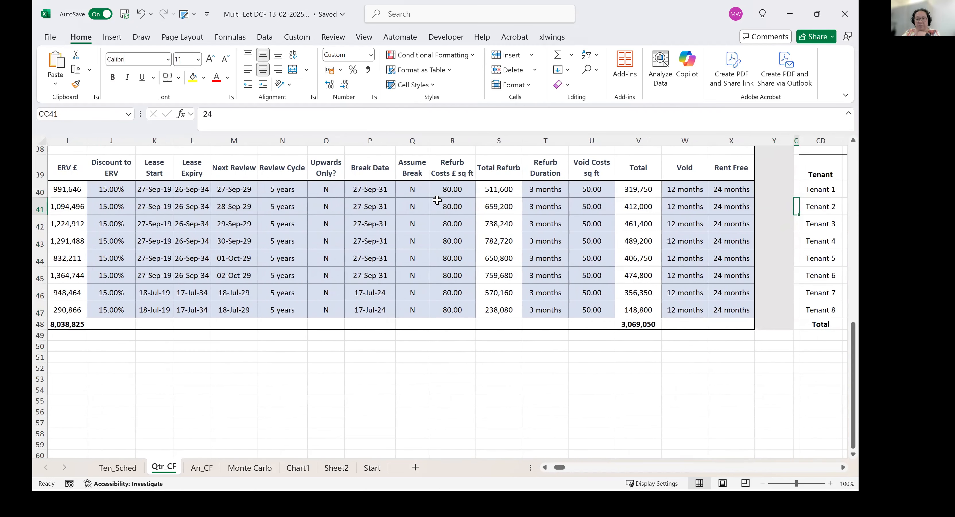
Inspect Tenant 2's lease end and passing rent formulas in the Lease 1 - Passing Rent section.
key(Right)
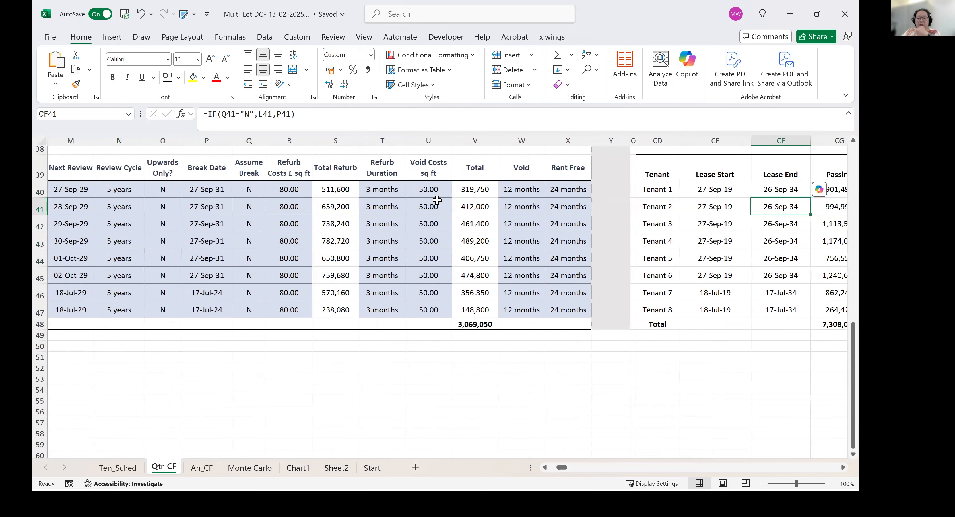
key(Right)
key(Right)
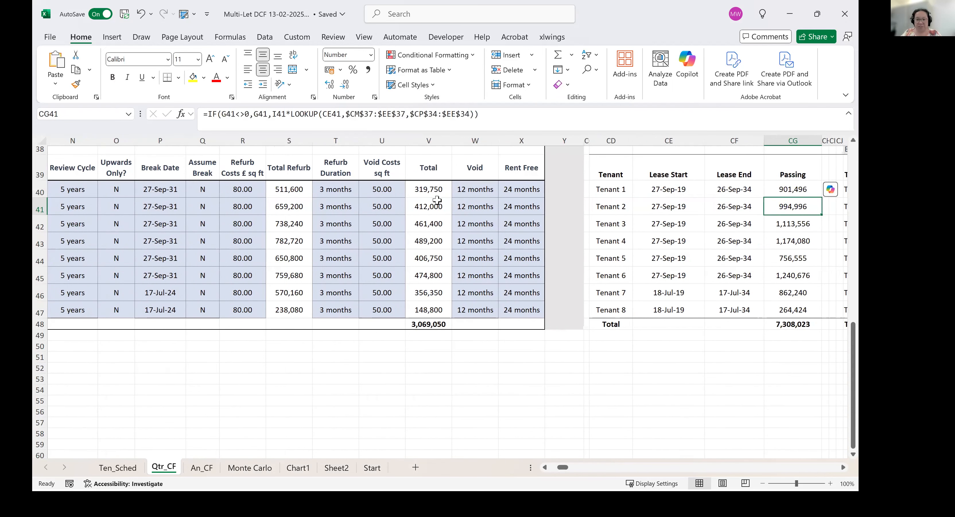
key(Right)
key(Right)
key(Right)
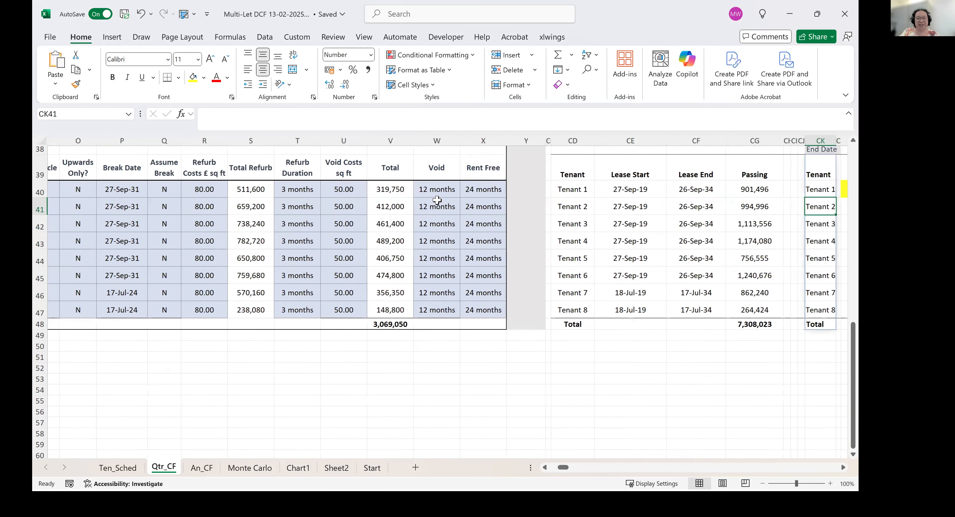
Check Tenant 2's quarterly passing rent formula, and select Tenant 1's empty yellow cell for period 0.
key(Right)
key(Right)
key(Right)
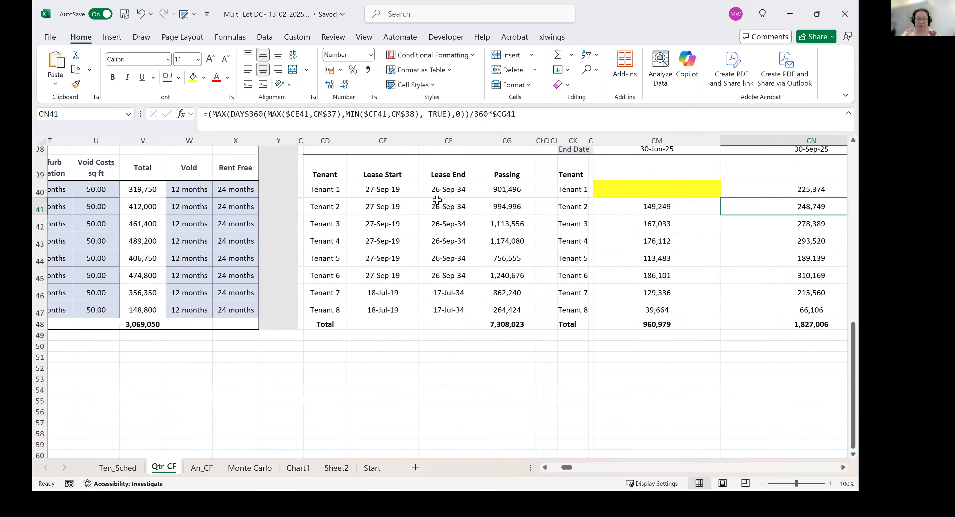
key(Up)
key(Left)
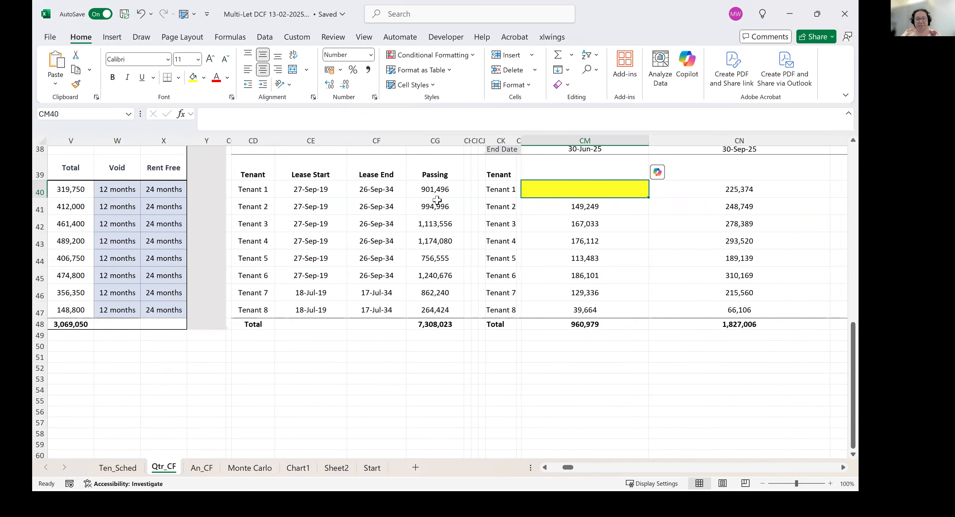
Inspect the Lease Start heading and Tenant 1's lease start formula in the Lease 1 - Passing Rent section.
key(Left)
key(Left)
key(Left)
key(Left)
key(Left)
key(Left)
key(Left)
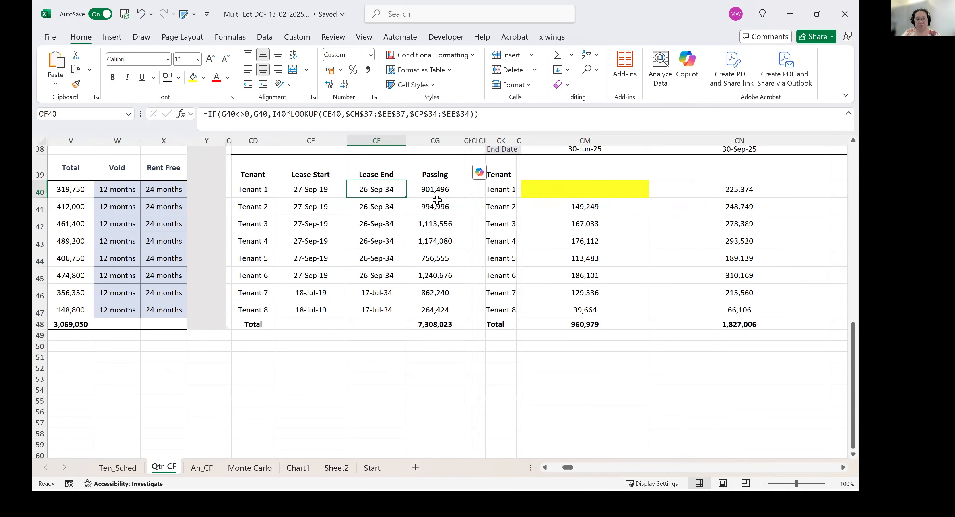
key(Left)
scroll(434, 207, up, 1)
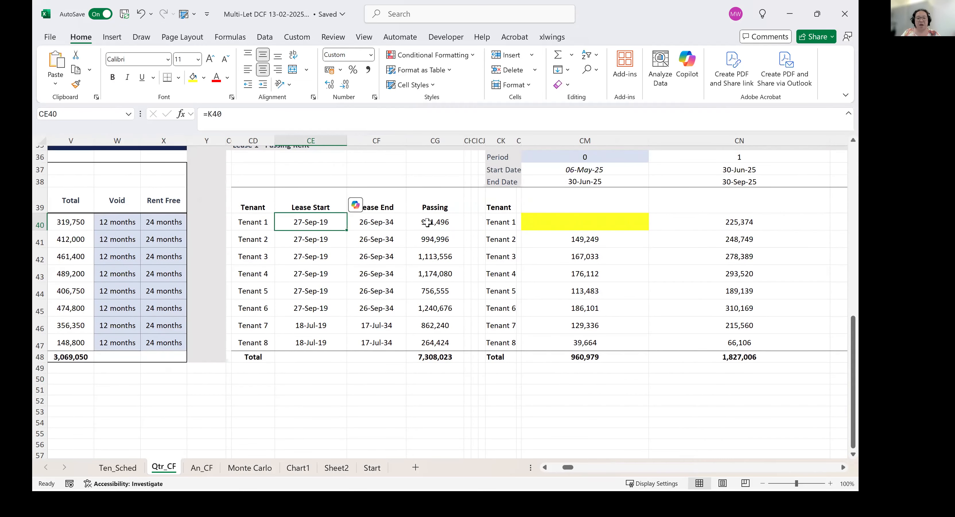
click(295, 205)
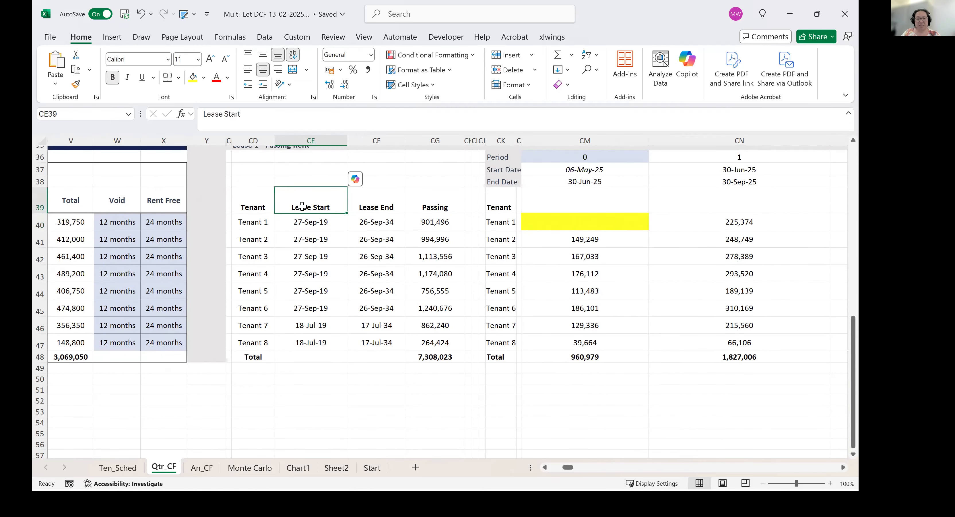
click(316, 224)
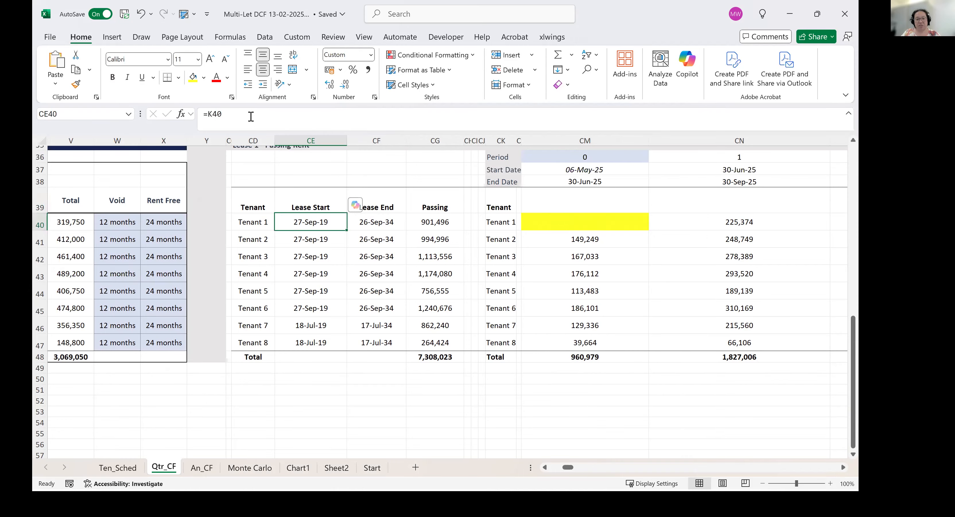
Widen the Lease End column so that Tenant 1's full lease end formula can be read in its cell.
click(383, 224)
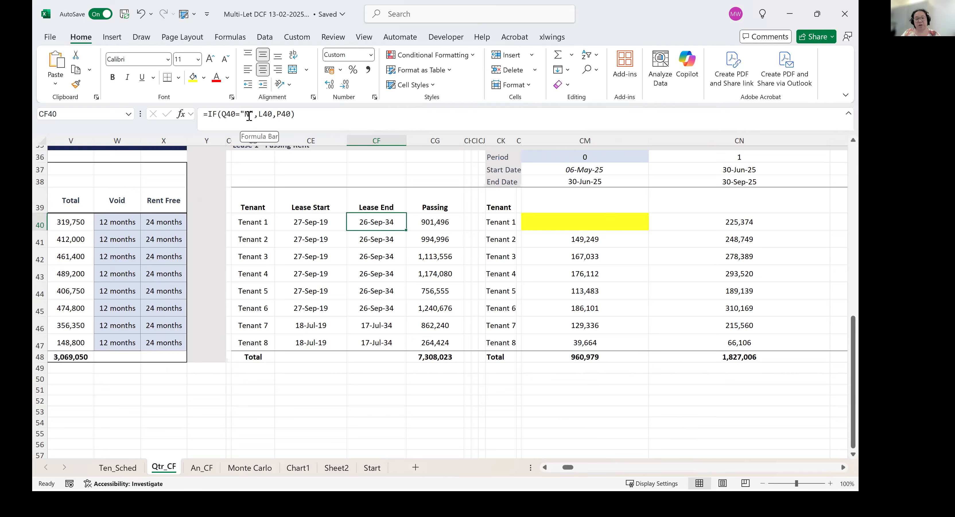
drag(405, 142, 508, 141)
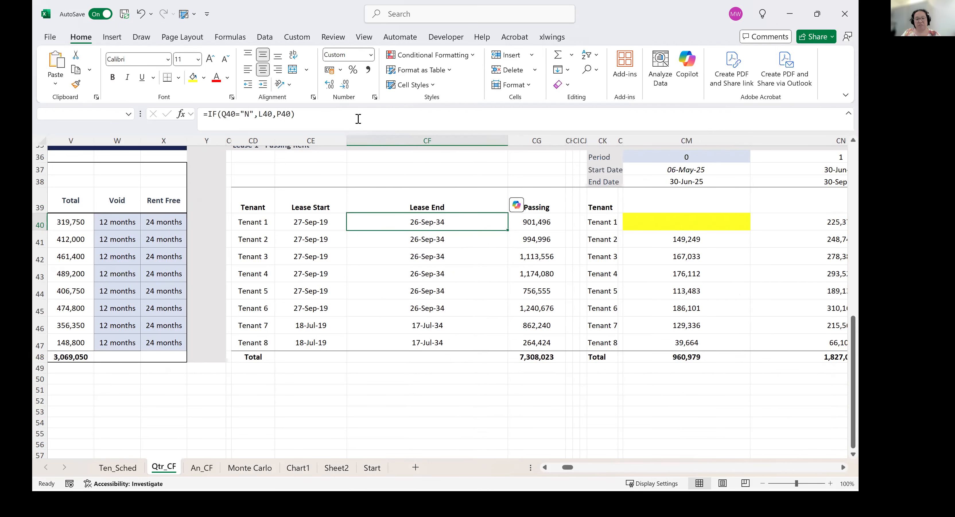
click(358, 118)
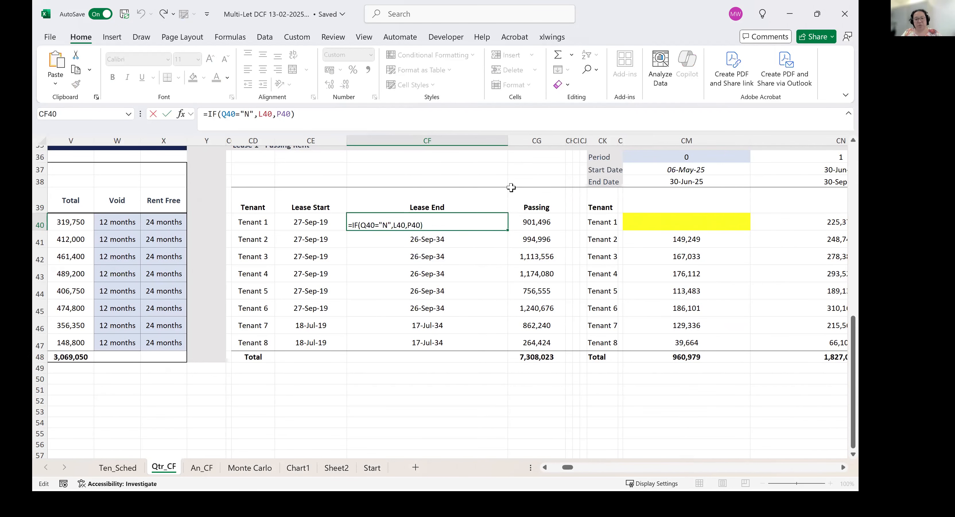
click(471, 199)
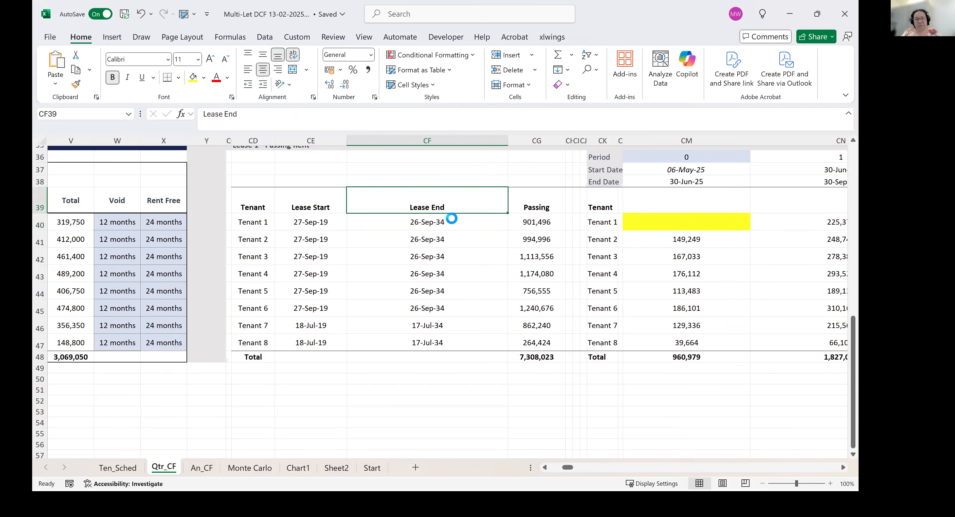
Trace Tenant 1's lease end formula back to the lease expiry, break date and assume-break cells, and select the assume-break cell.
scroll(451, 218, up, 1)
click(531, 298)
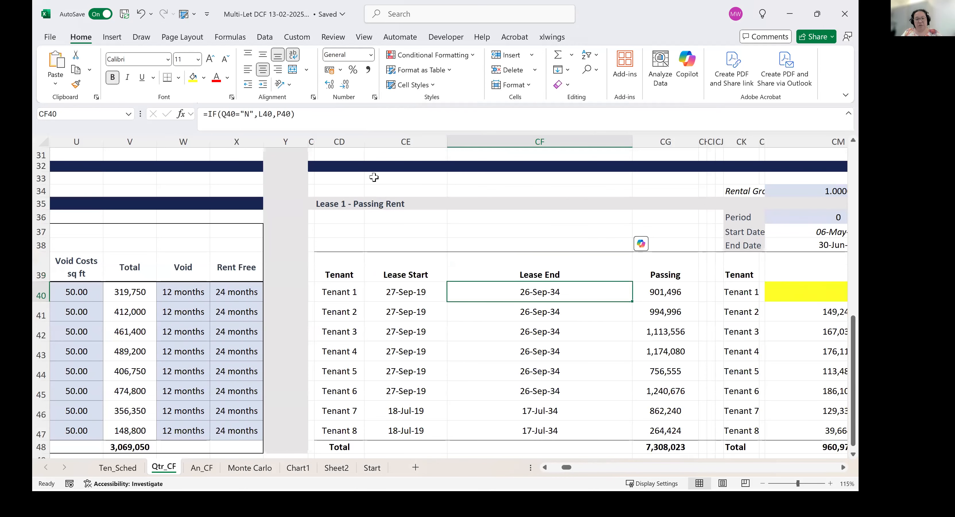
double_click(527, 298)
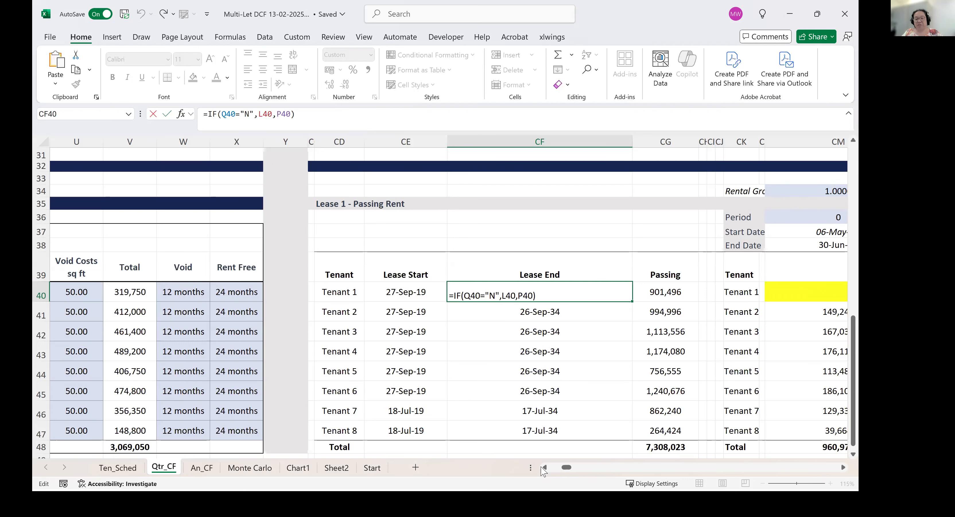
drag(547, 468, 547, 469)
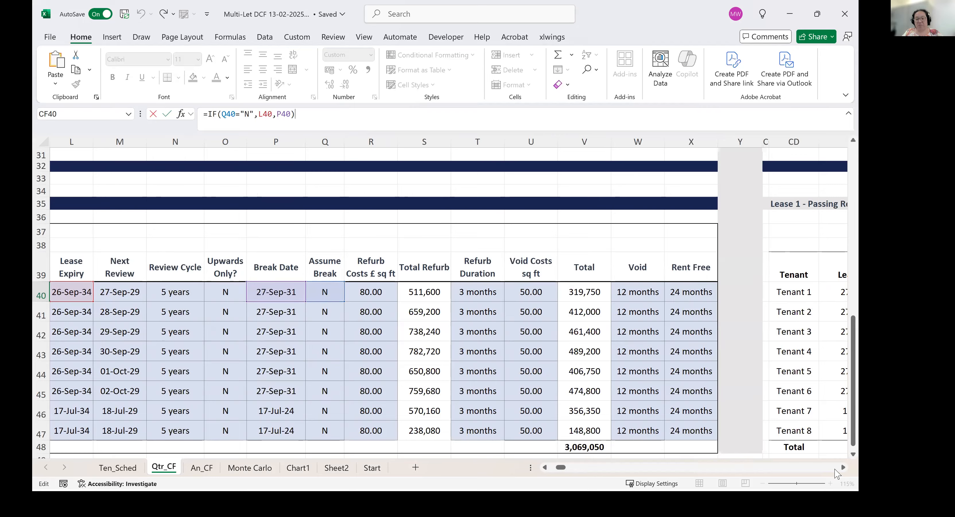
click(339, 296)
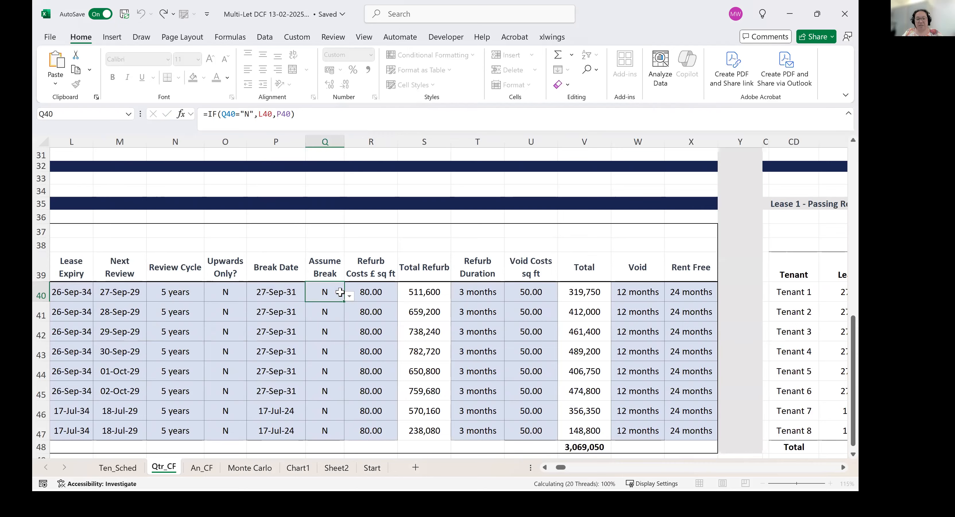
Test the data validation on Tenant 1's assume-break cell by trying to enter No, and discard the entry.
click(349, 296)
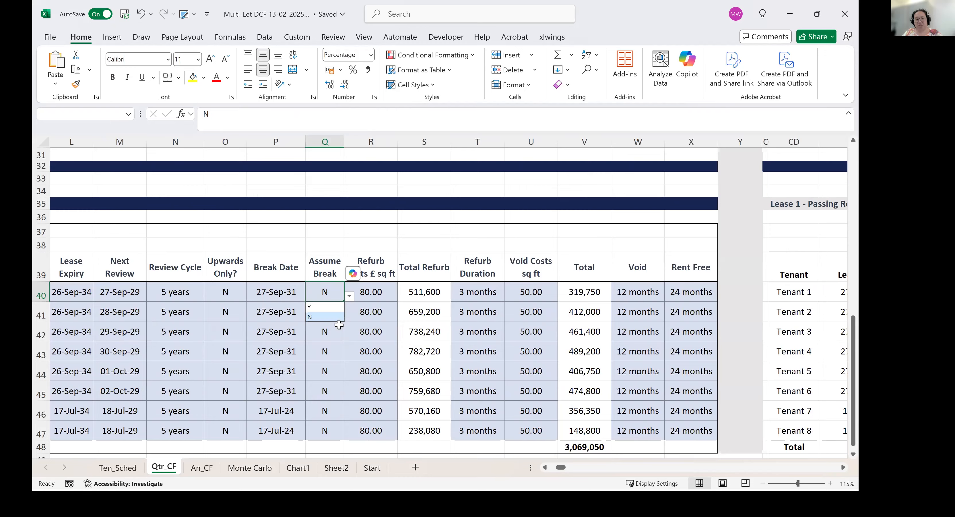
click(325, 292)
text(No)
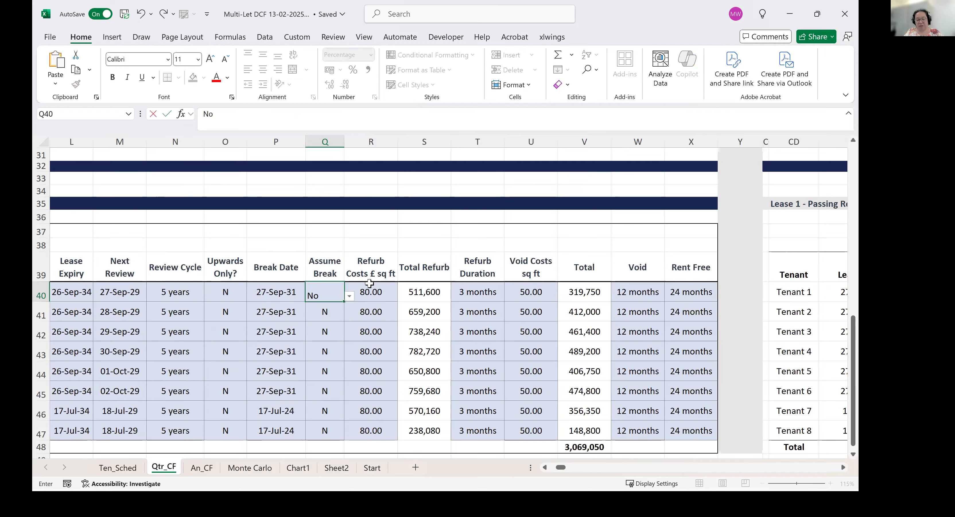
key(Return)
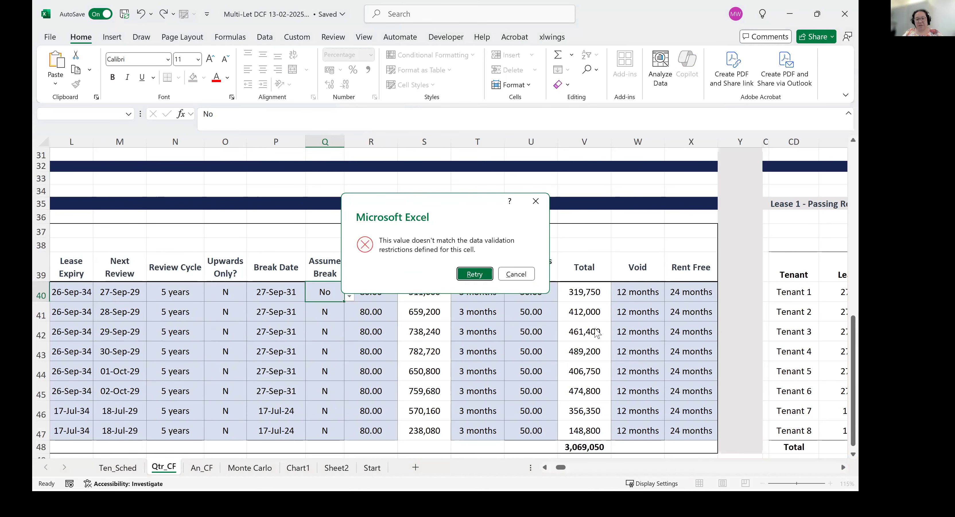
click(535, 204)
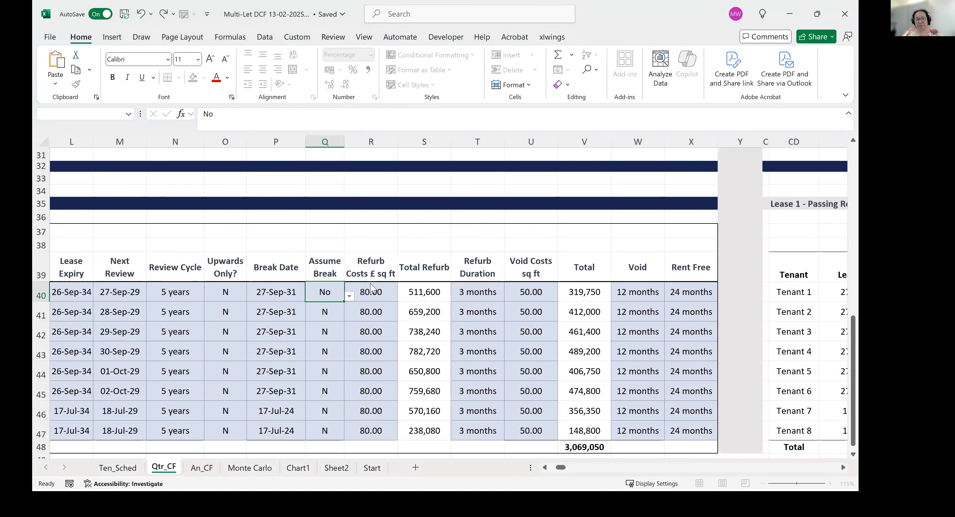
Compare Tenant 1's Lease End formula with the Passing formula in the Lease 1 - Passing Rent section.
click(802, 296)
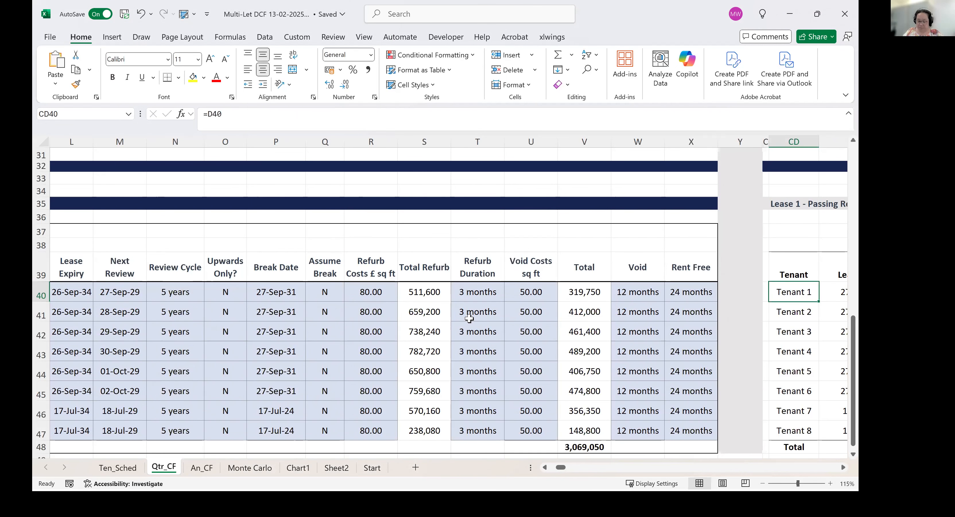
scroll(469, 318, right, 2)
key(Right)
key(Right)
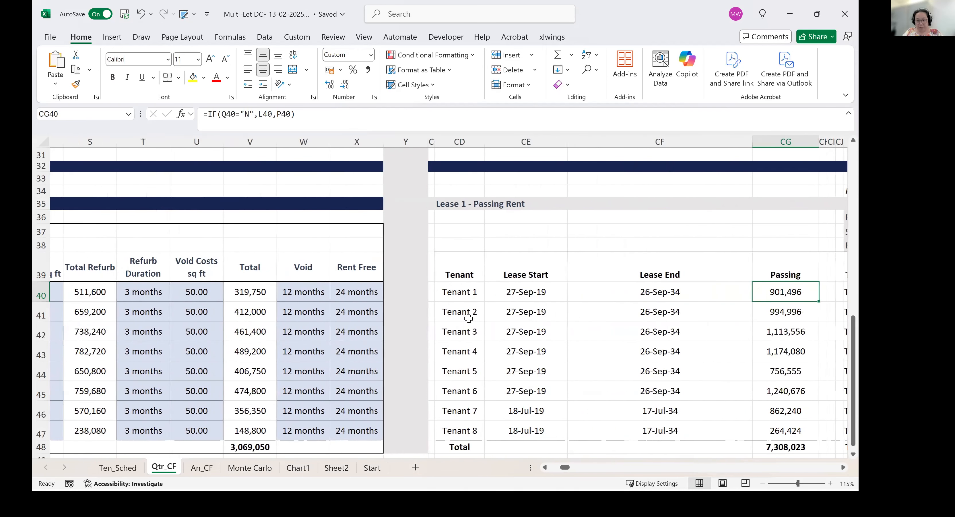
key(Left)
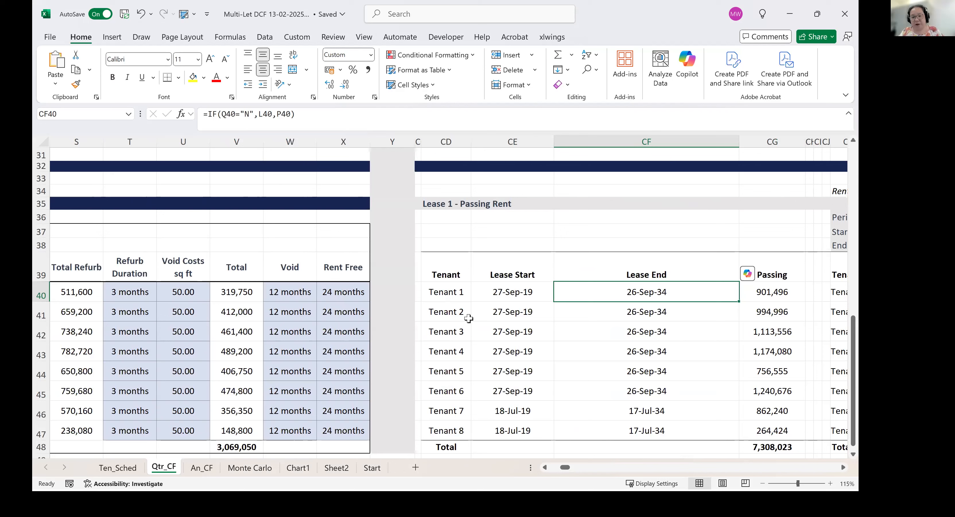
key(Right)
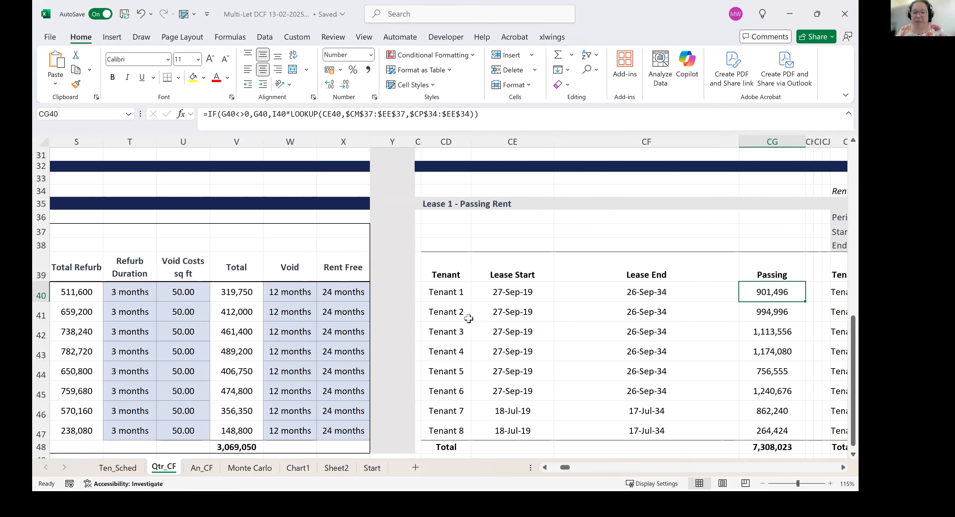
key(Left)
key(Left)
key(Left)
key(Left)
key(Left)
key(Left)
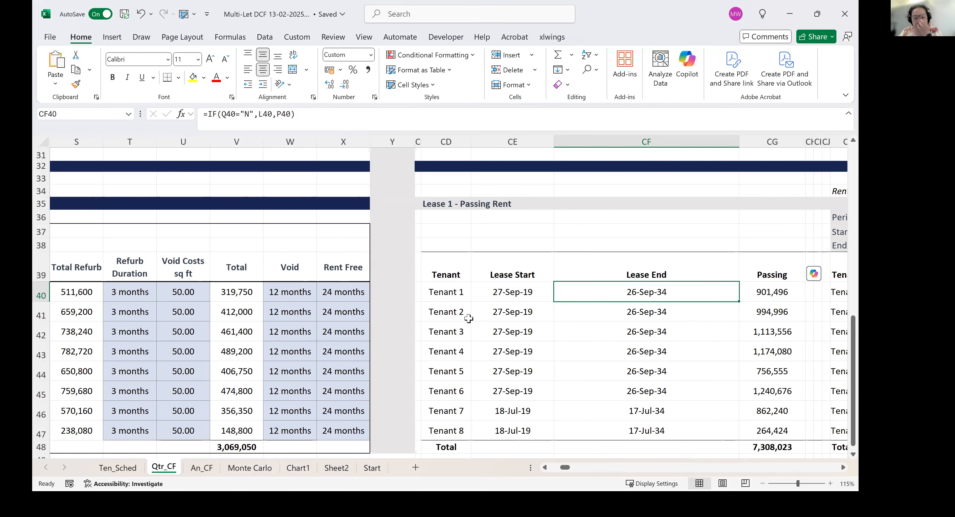
Narrow the Lease End column in the Lease 1 - Passing Rent section.
key(Left)
key(Left)
key(Left)
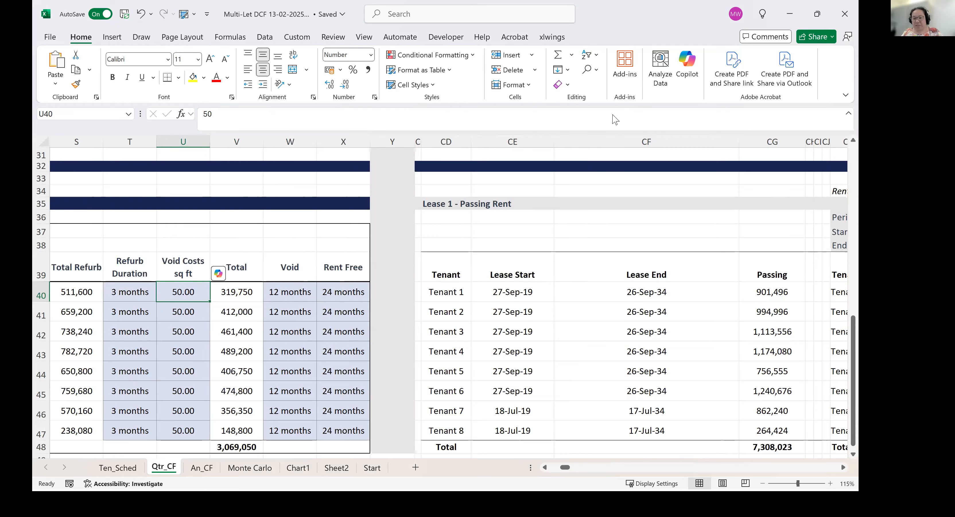
drag(740, 141, 629, 165)
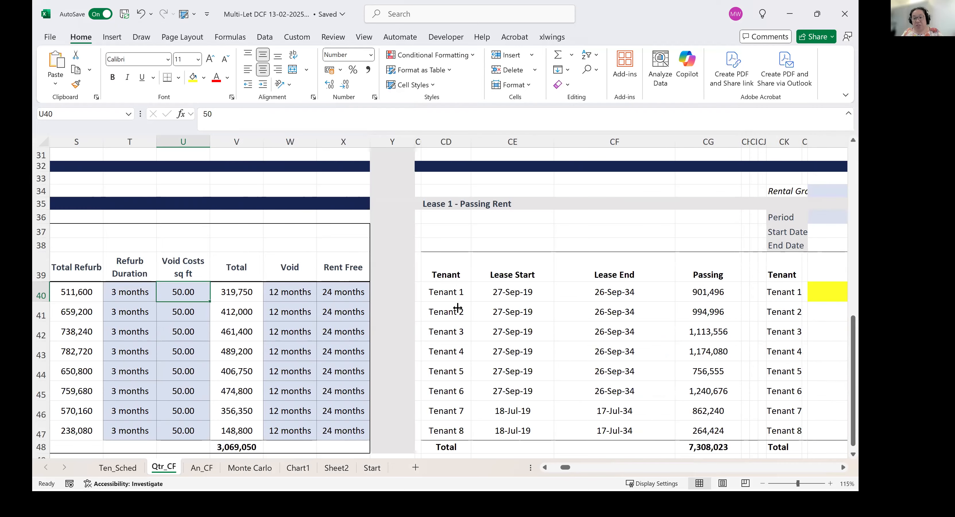
Review Tenant 1's lease start and lease end formulas along with the empty yellow rent cell for period 0.
click(523, 292)
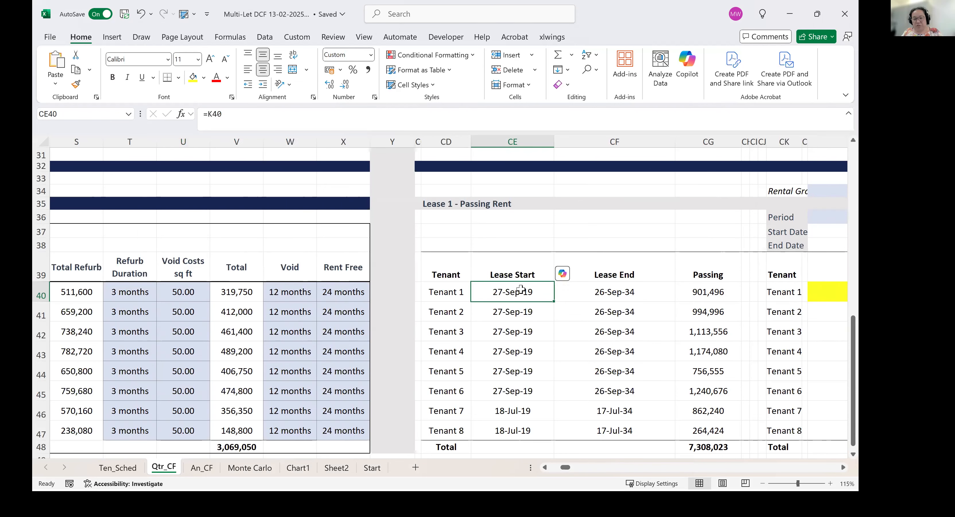
click(616, 291)
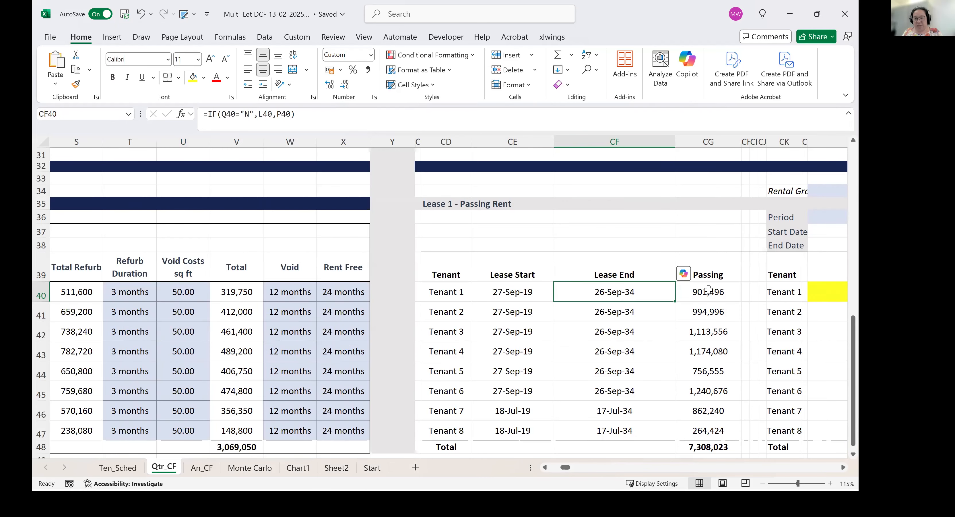
key(Right)
key(Right)
key(Right)
key(Right)
key(Right)
key(Right)
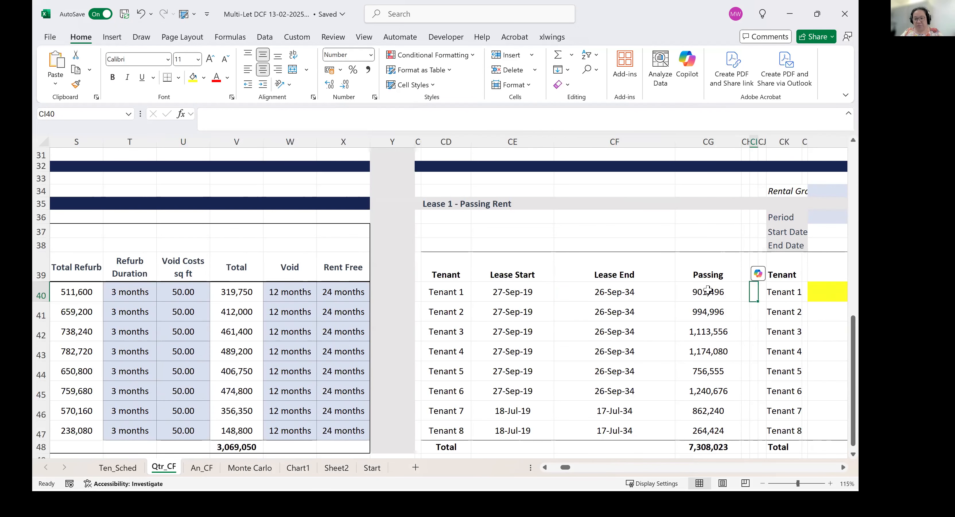
key(Right)
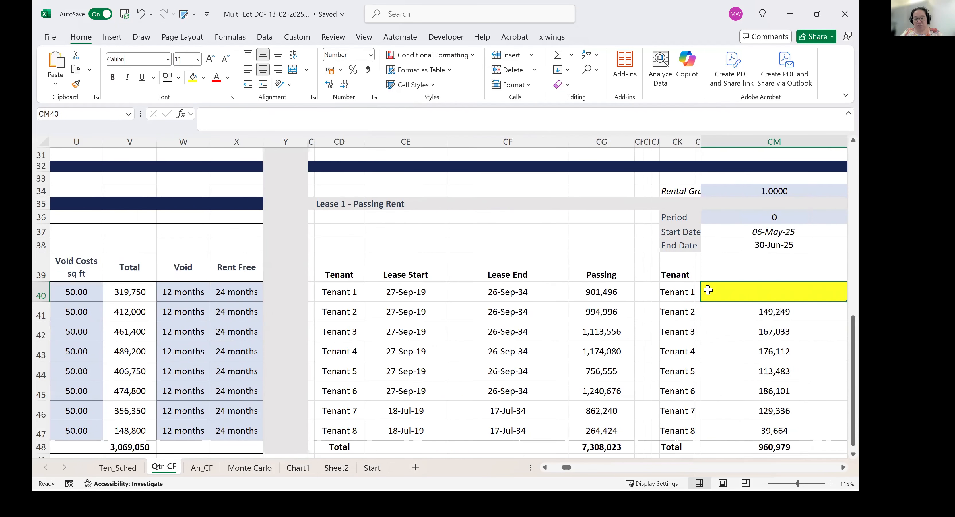
key(Delete)
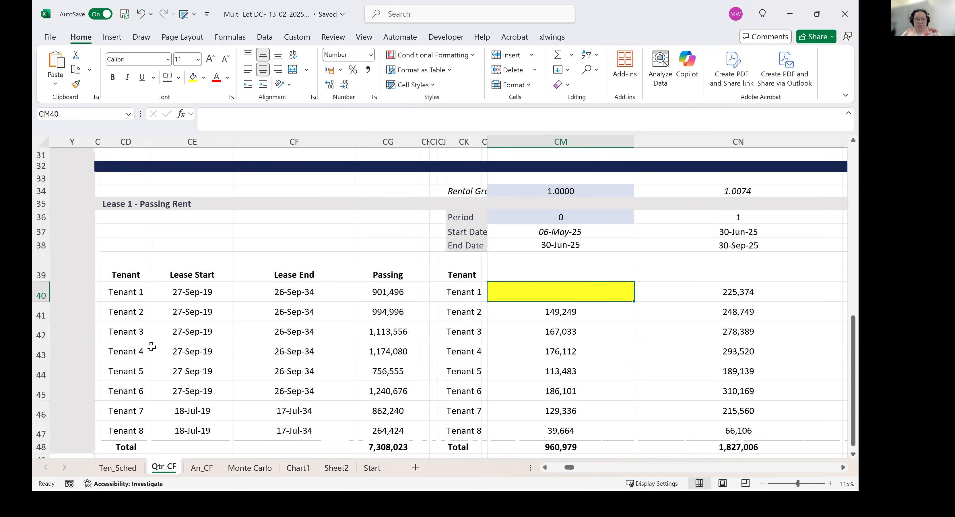
click(219, 296)
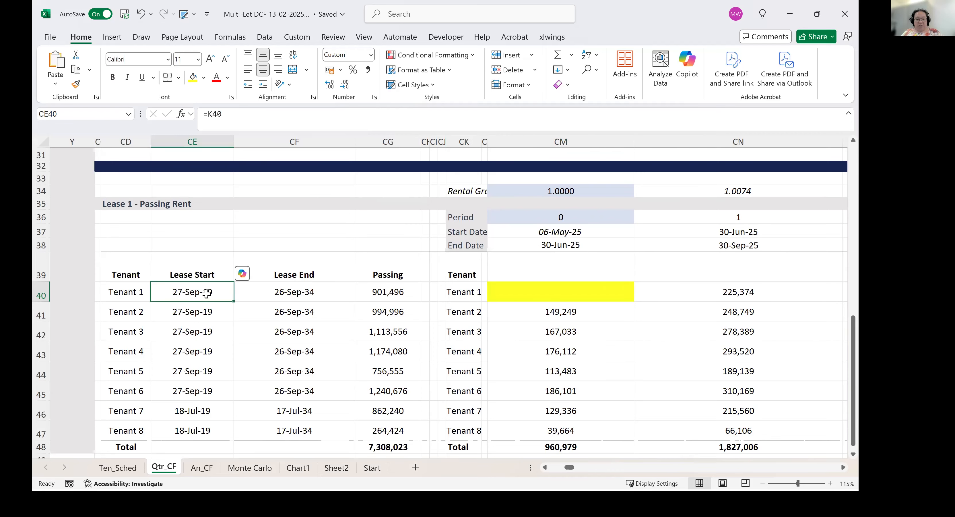
click(325, 293)
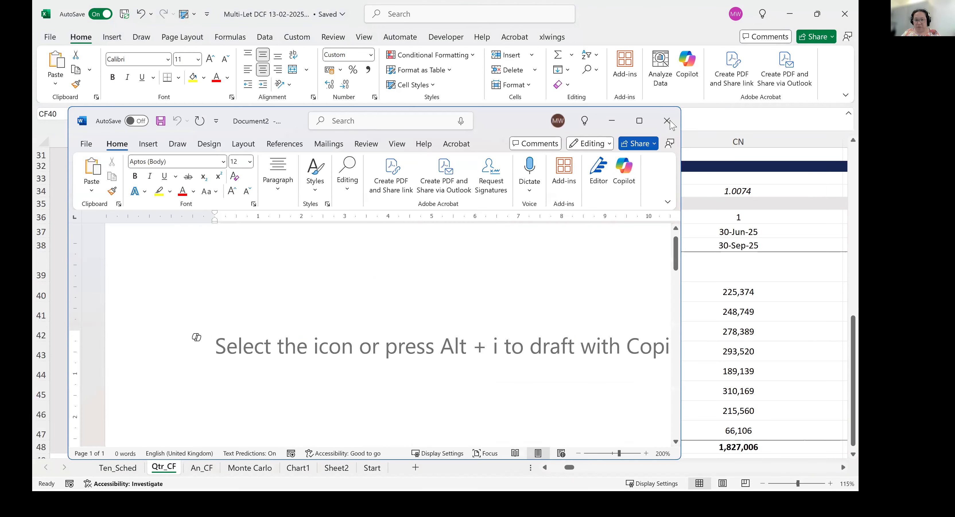
Switch to a blank Word document and ink a black horizontal timeline with points labelled start and end.
click(641, 123)
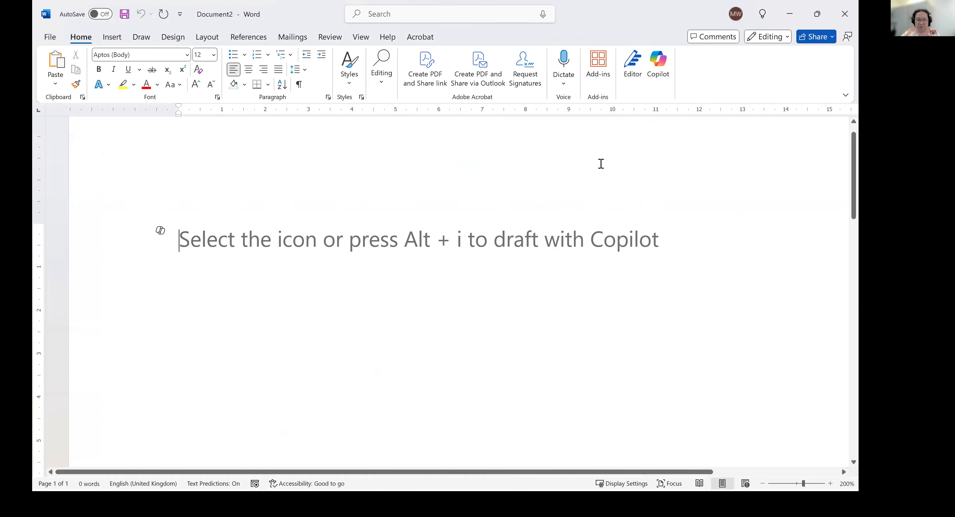
drag(224, 307, 532, 303)
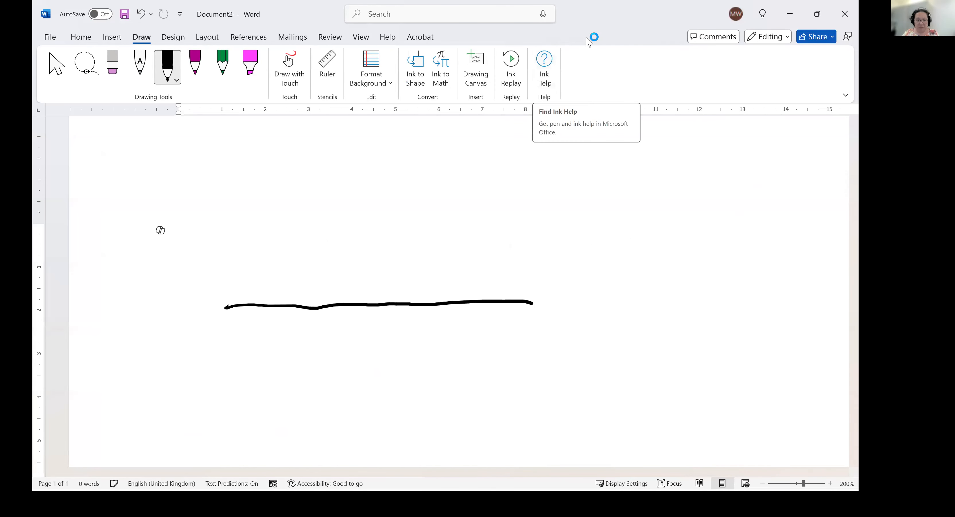
drag(535, 296, 531, 308)
mouse_move(292, 297)
mouse_down()
mouse_move(266, 351)
mouse_move(339, 355)
mouse_move(344, 340)
mouse_up()
mouse_move(447, 294)
mouse_down()
mouse_move(445, 344)
mouse_move(466, 333)
mouse_move(465, 343)
mouse_up()
drag(479, 333, 487, 343)
Draw the passing rent block above the timeline, labelled passing, with two R-marked rent reviews and a step up in rent at each.
mouse_move(289, 298)
mouse_down()
mouse_move(289, 259)
mouse_move(439, 260)
mouse_move(441, 307)
mouse_up()
mouse_move(444, 246)
mouse_down()
mouse_move(445, 275)
mouse_move(512, 241)
mouse_move(518, 261)
mouse_move(542, 244)
mouse_move(545, 271)
mouse_up()
mouse_move(357, 262)
mouse_down()
mouse_move(357, 298)
mouse_move(378, 326)
mouse_up()
mouse_move(358, 234)
mouse_down()
mouse_move(357, 247)
mouse_move(401, 235)
mouse_move(399, 296)
mouse_up()
mouse_move(396, 309)
mouse_down()
mouse_move(395, 325)
mouse_move(408, 324)
mouse_up()
mouse_move(400, 219)
mouse_down()
mouse_move(403, 239)
mouse_move(426, 222)
mouse_move(441, 260)
mouse_up()
Draw the void period beyond the lease end on the timeline and label it void = 0.
mouse_move(452, 304)
mouse_down()
mouse_move(517, 309)
mouse_move(508, 311)
mouse_up()
mouse_move(480, 287)
mouse_down()
mouse_move(492, 299)
mouse_move(497, 281)
mouse_move(502, 296)
mouse_up()
drag(521, 287, 563, 288)
drag(585, 278, 584, 277)
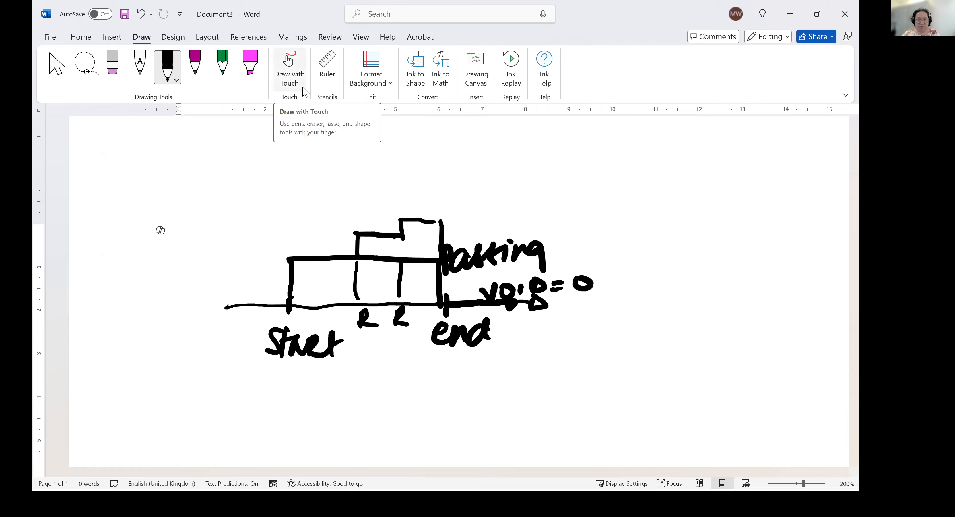
Shade the passing rent block between start and end with the pink highlighter, and return to the Excel workbook.
click(250, 64)
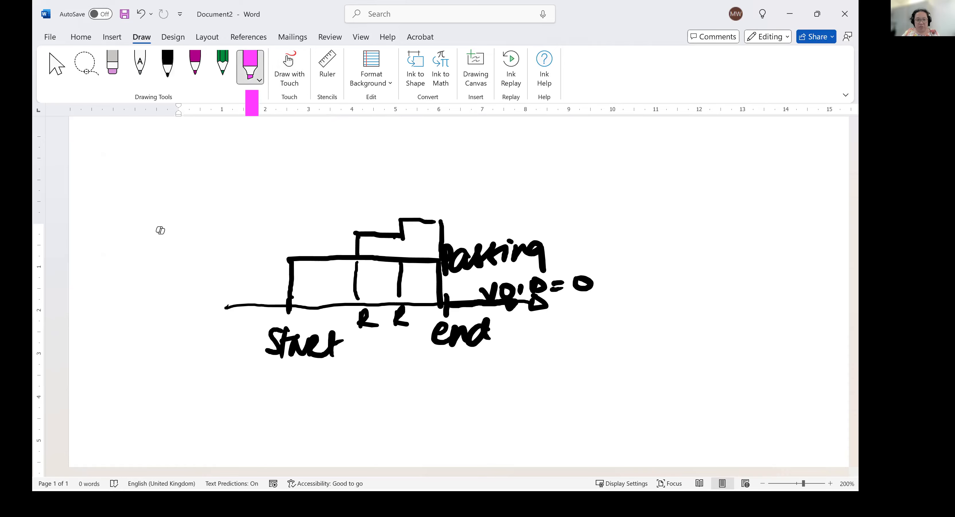
mouse_move(295, 272)
mouse_down()
mouse_move(428, 269)
mouse_move(309, 295)
mouse_move(443, 287)
mouse_up()
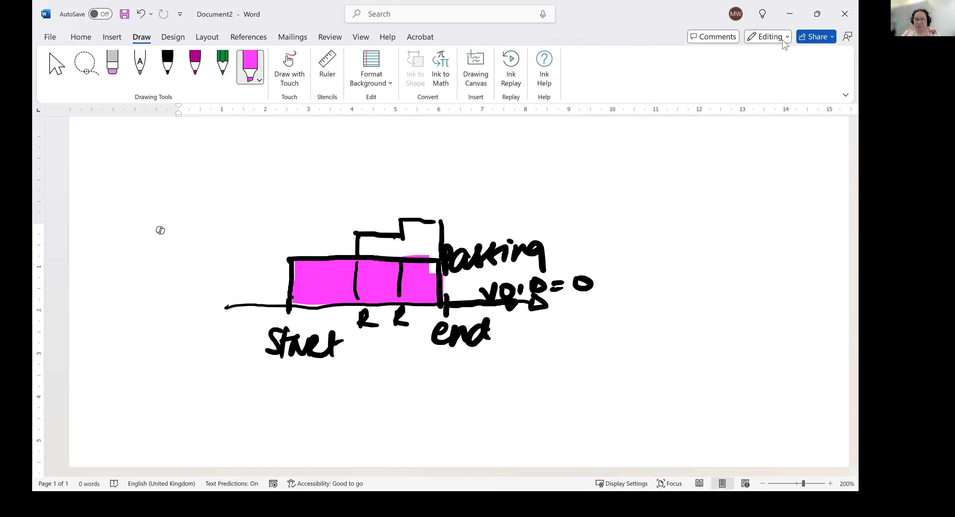
click(799, 14)
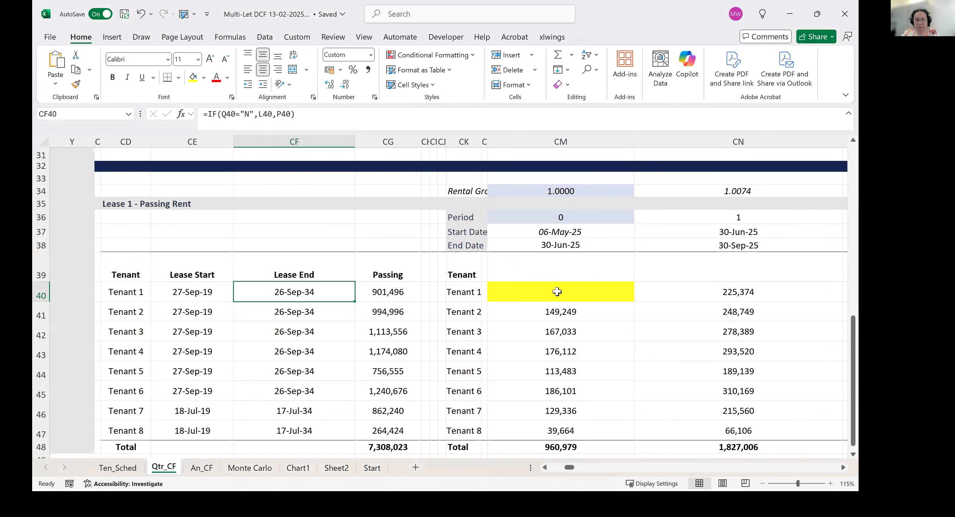
Enter =(CM38-CM37)/360*CG40 as Tenant 1's period 0 rent in the yellow cell CM40.
click(598, 291)
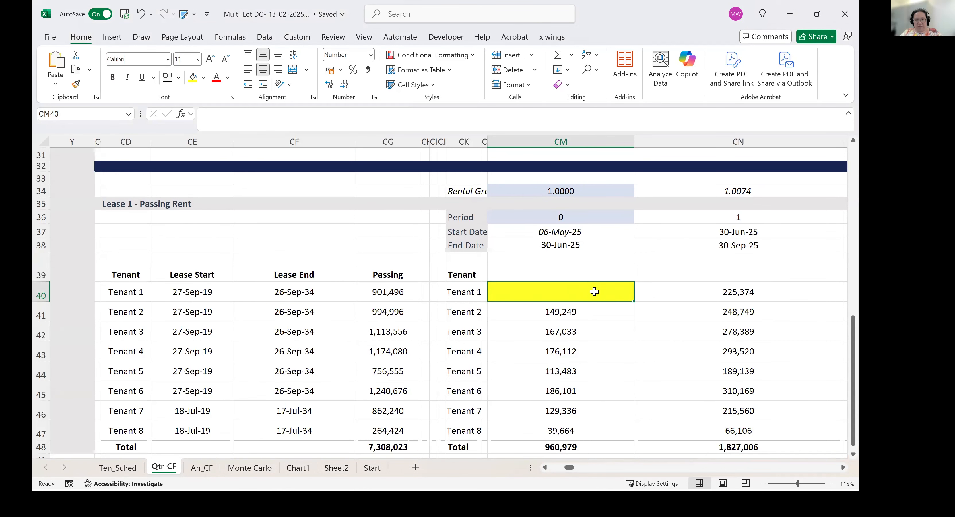
text(=)
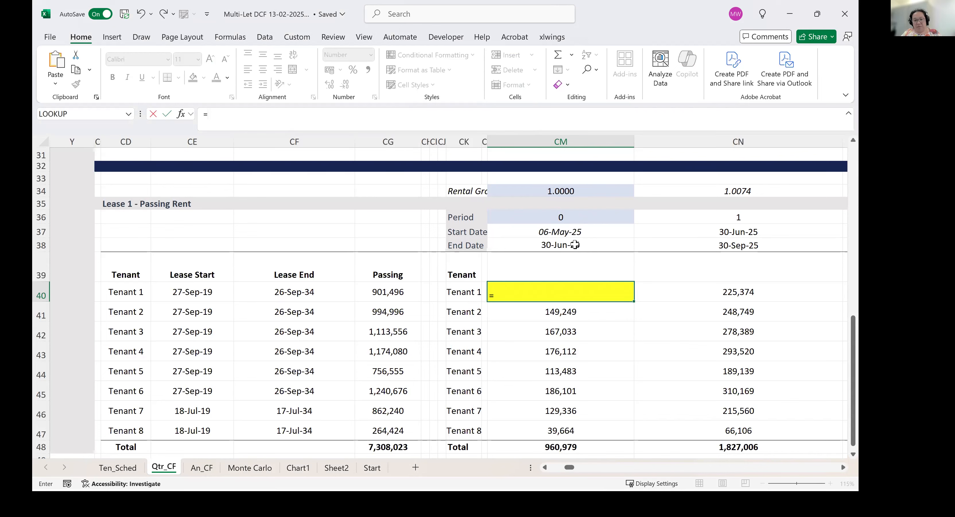
click(574, 245)
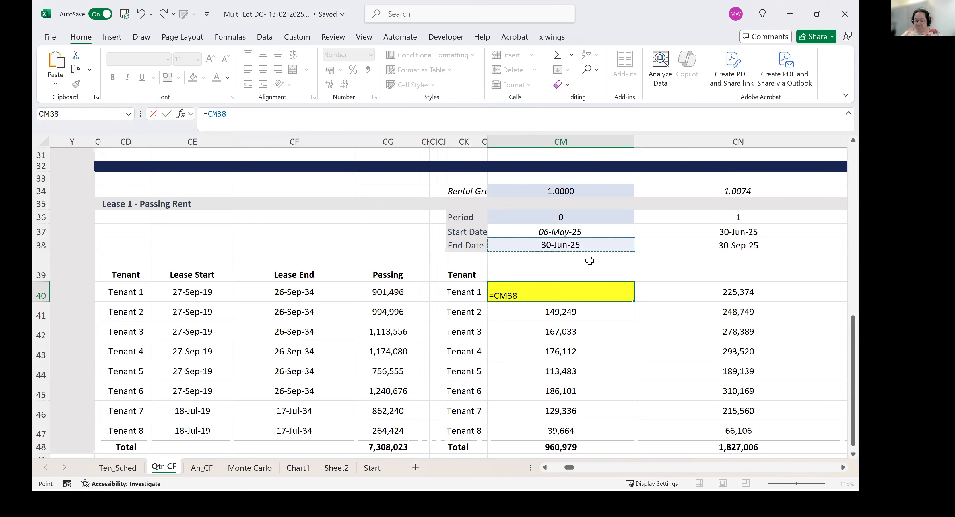
text(-)
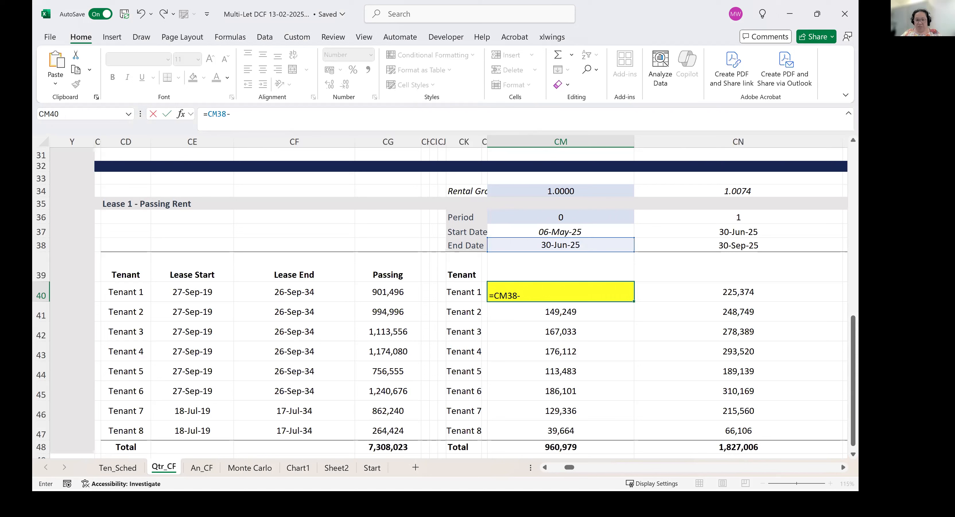
click(527, 230)
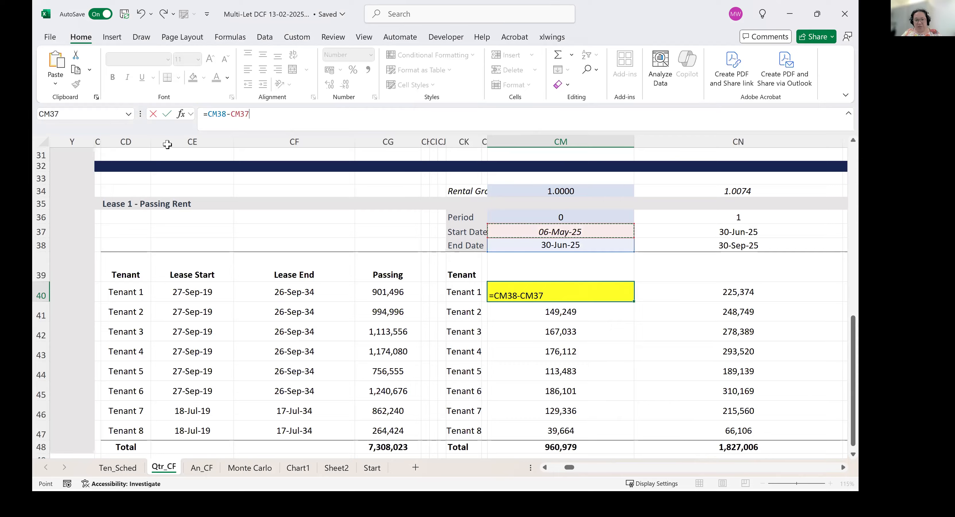
click(210, 114)
text(()
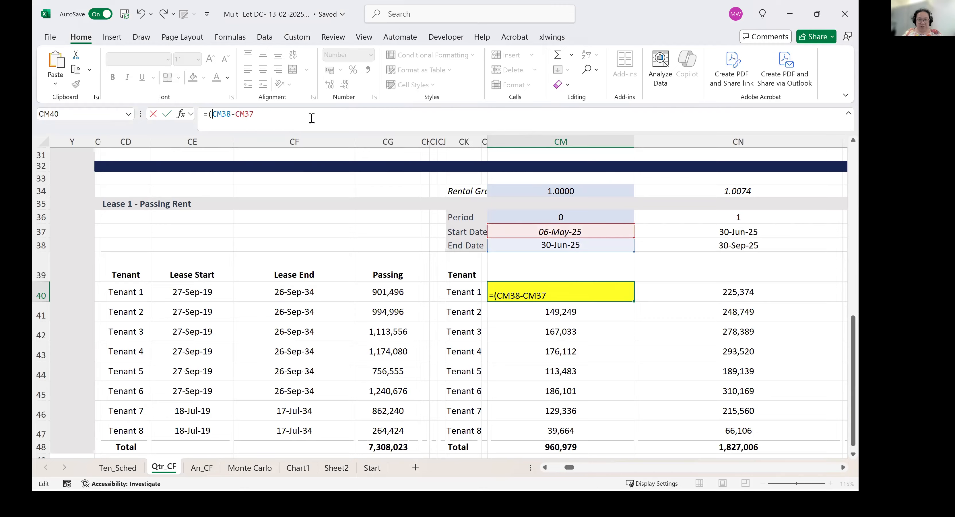
text()/360*)
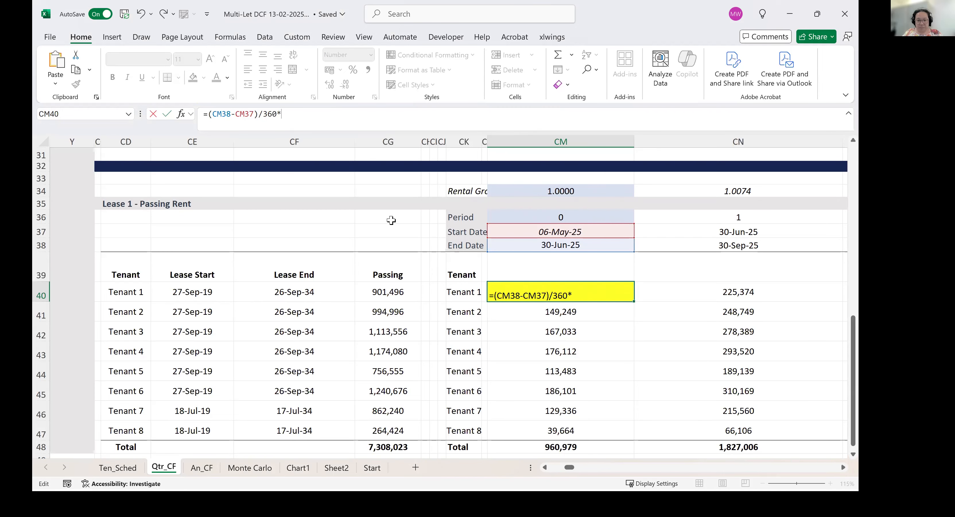
click(406, 294)
key(Return)
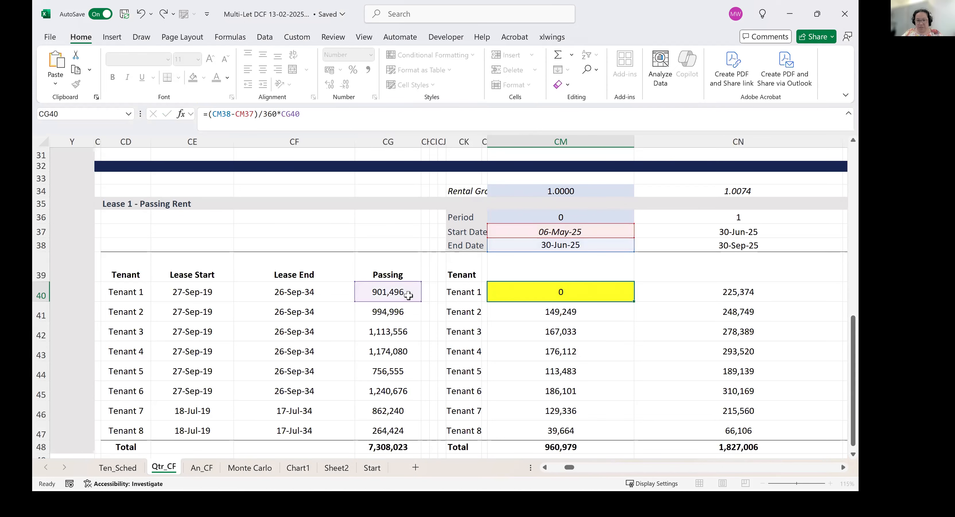
key(Up)
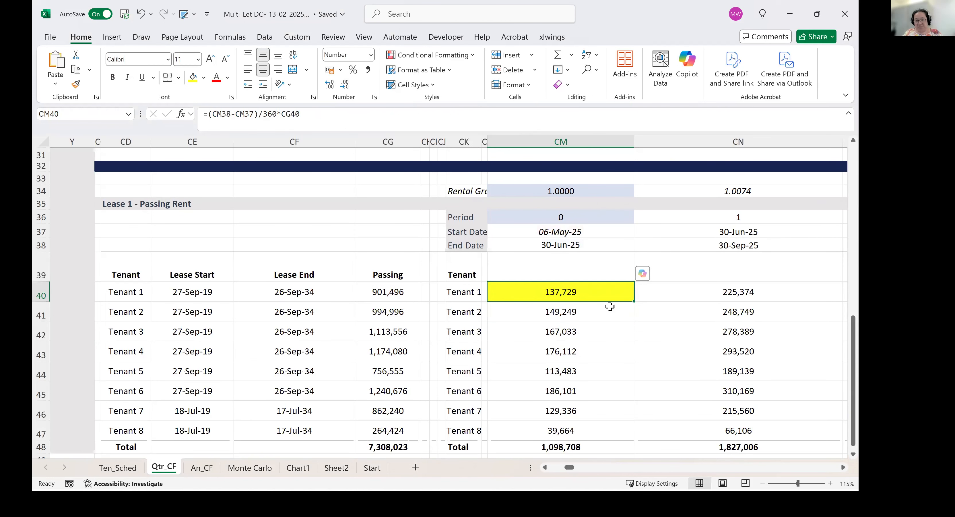
Fill Tenant 1's period 0 rent formula across the row through period 7, and move along the filled row.
drag(633, 303, 778, 296)
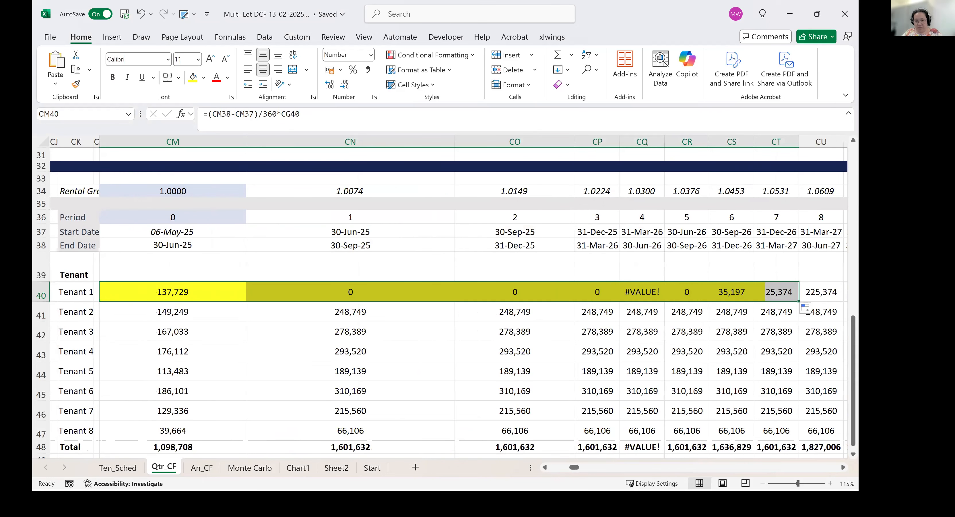
key(ctrl+shift+Right)
key(Left)
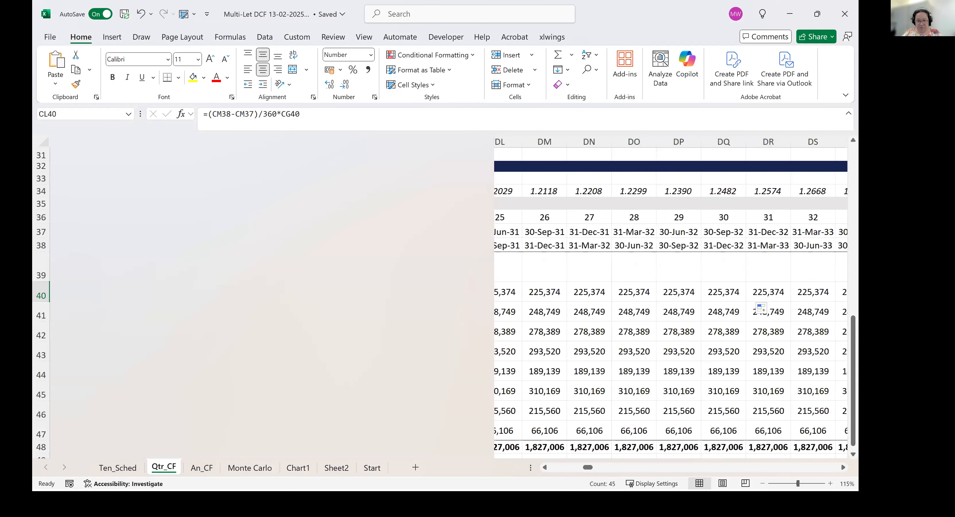
Anchor the passing rent column in Tenant 1's period 0 formula so CM40 reads =(CM38-CM37)/360*$CG40.
key(Left)
key(Right)
key(Right)
key(Right)
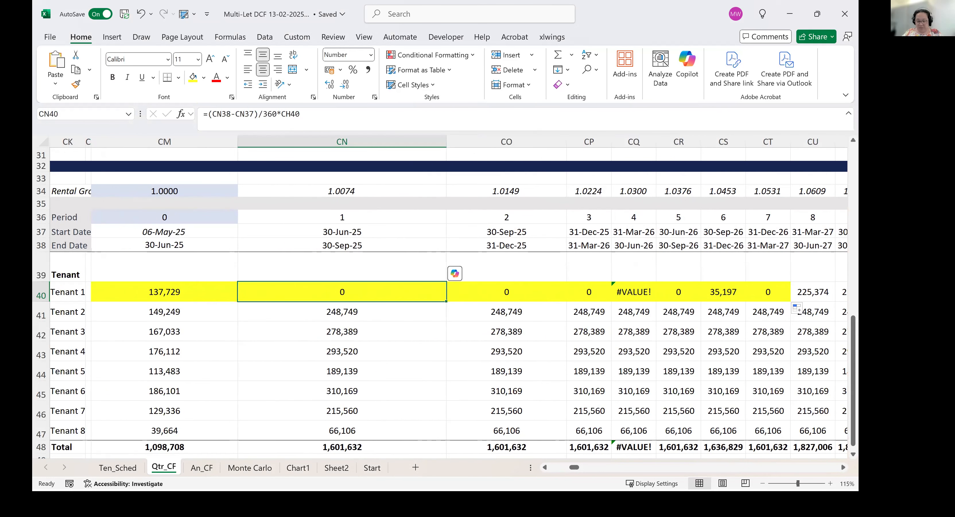
key(Left)
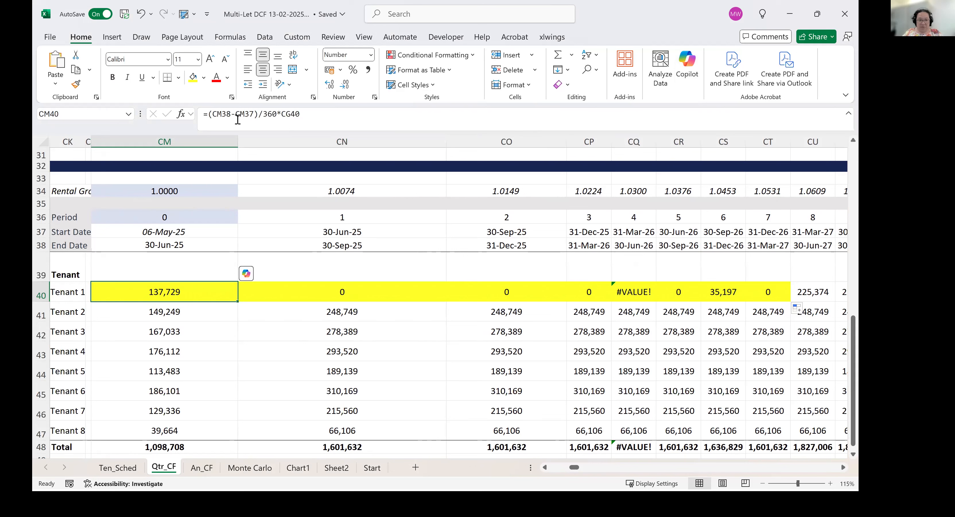
click(235, 115)
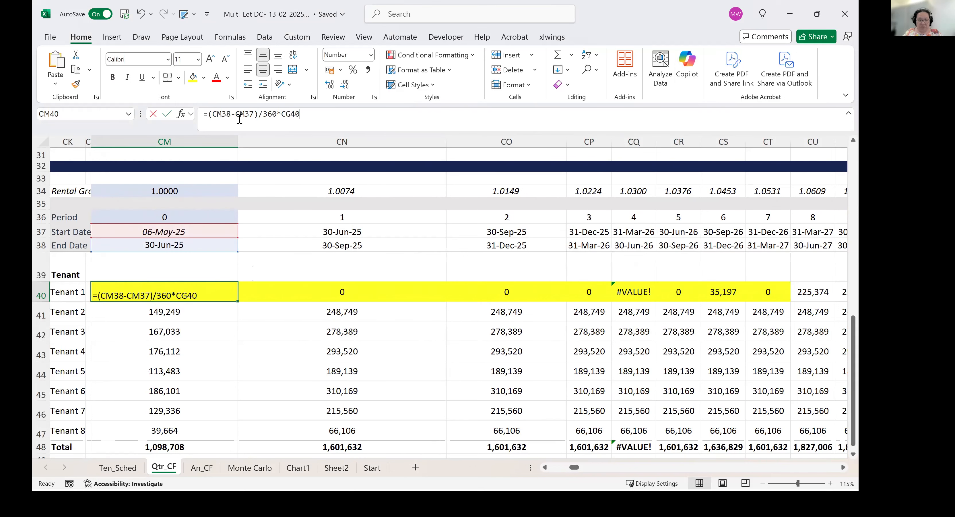
click(545, 467)
click(545, 467)
click(545, 468)
click(545, 468)
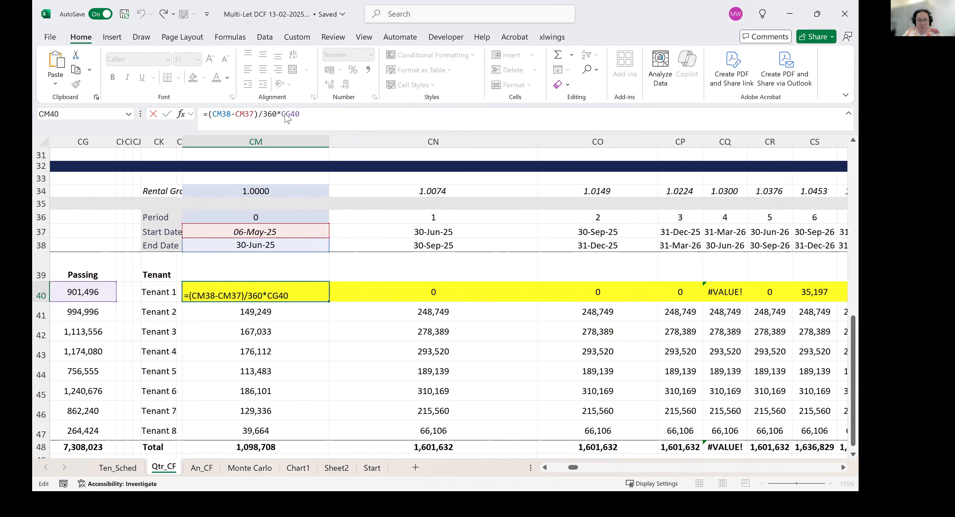
text($)
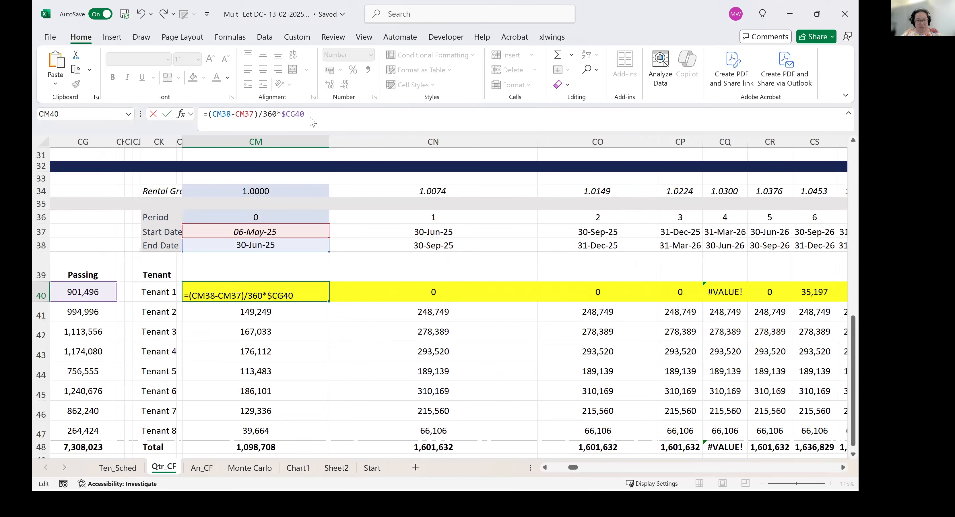
key(Return)
key(Up)
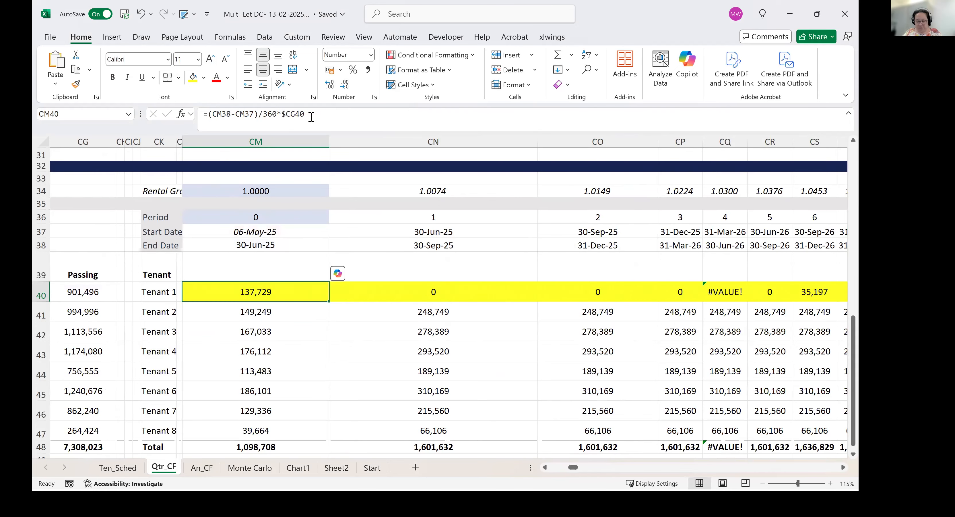
Fill Tenant 1's =(CM38-CM37)/360*$CG40 formula across row 40 through period 44.
key(ctrl+shift+Right)
key(ctrl+r)
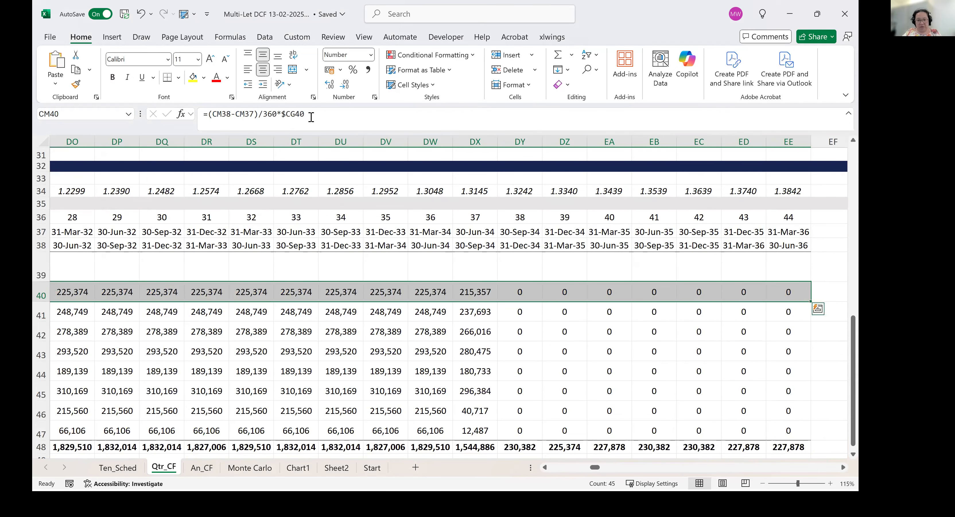
key(Left)
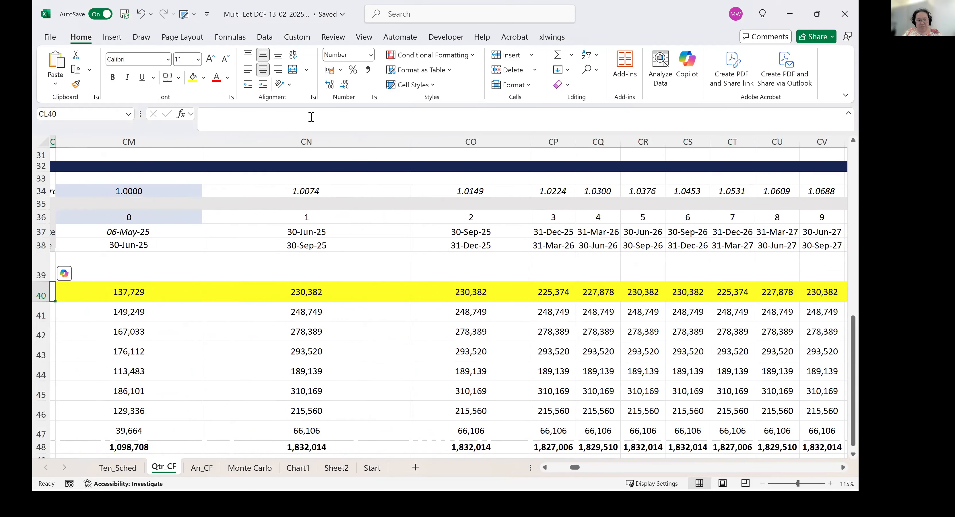
Compare Tenant 1's quarterly rents and formulas across periods 0 to 7 for differences between quarters.
key(Right)
key(Right)
key(Right)
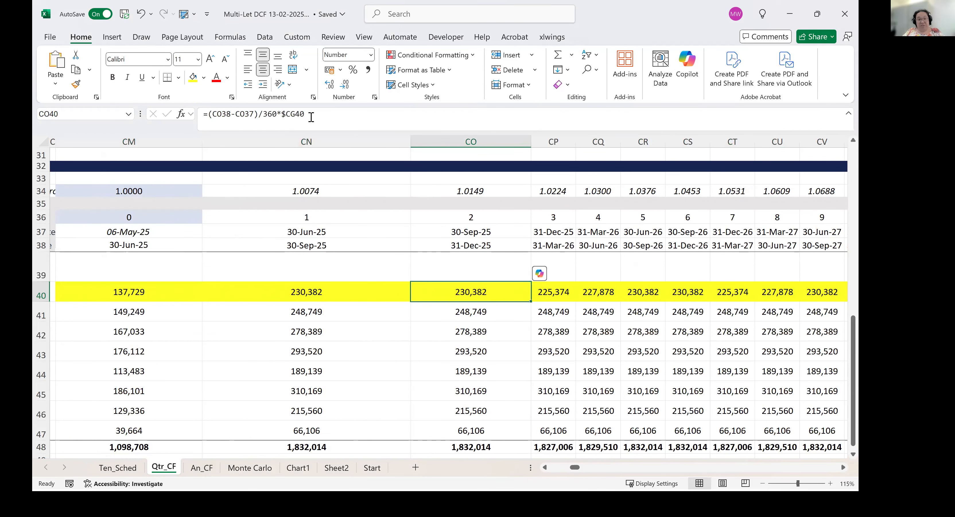
key(Left)
key(Left)
key(Left)
key(Left)
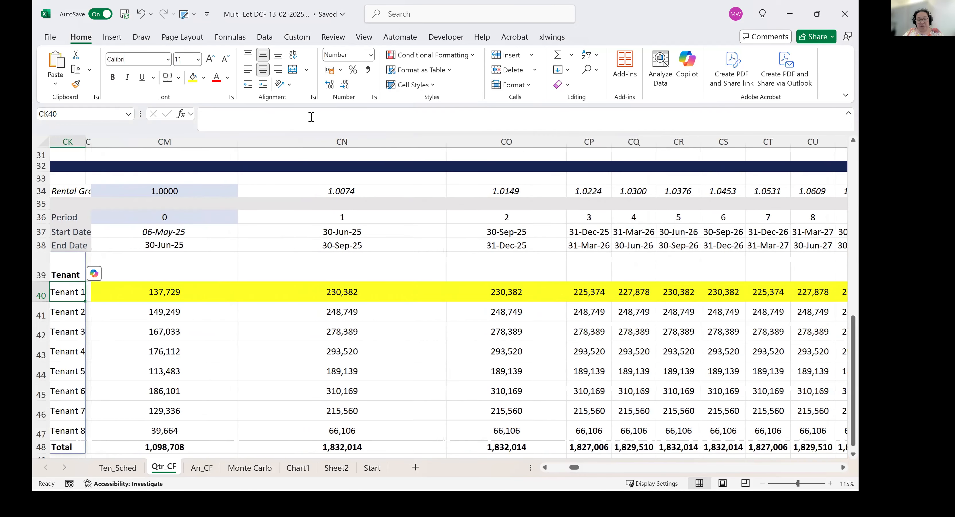
key(Right)
key(Right)
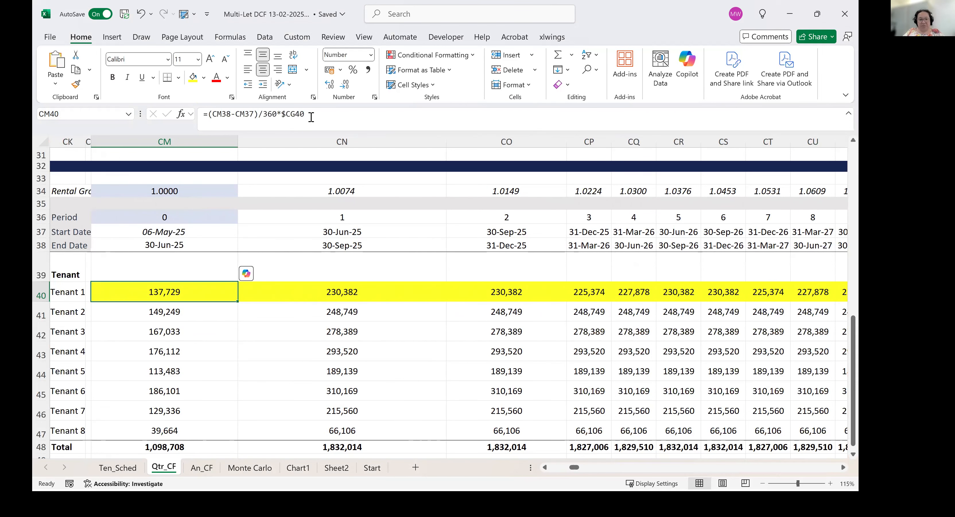
key(Right)
key(Right)
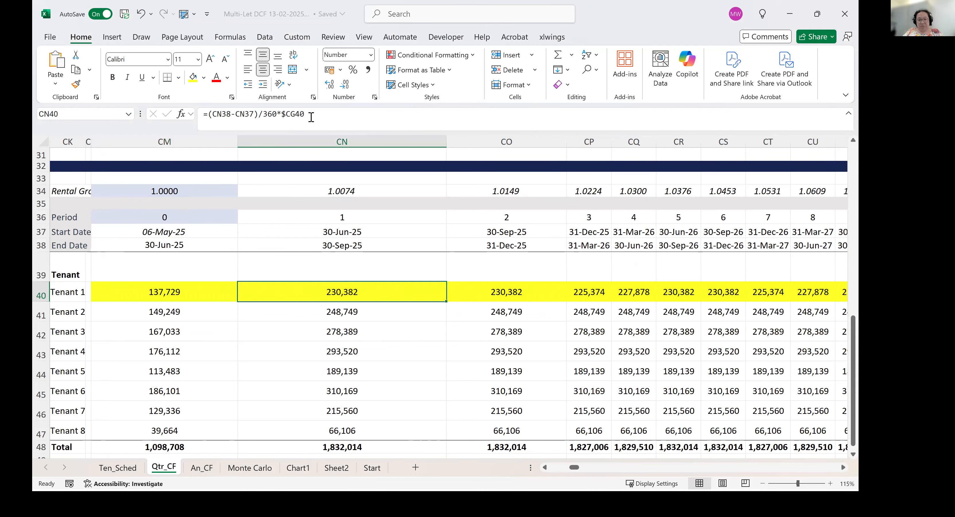
key(Right)
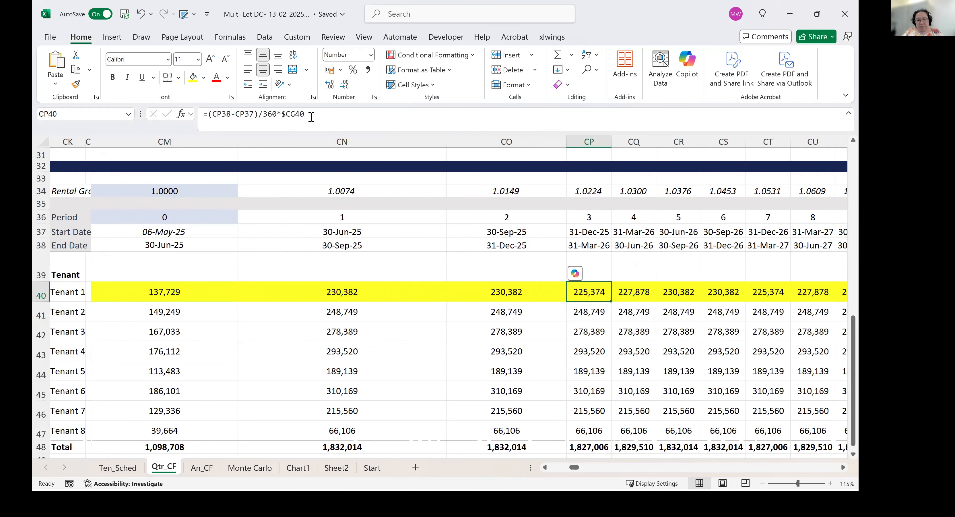
key(Left)
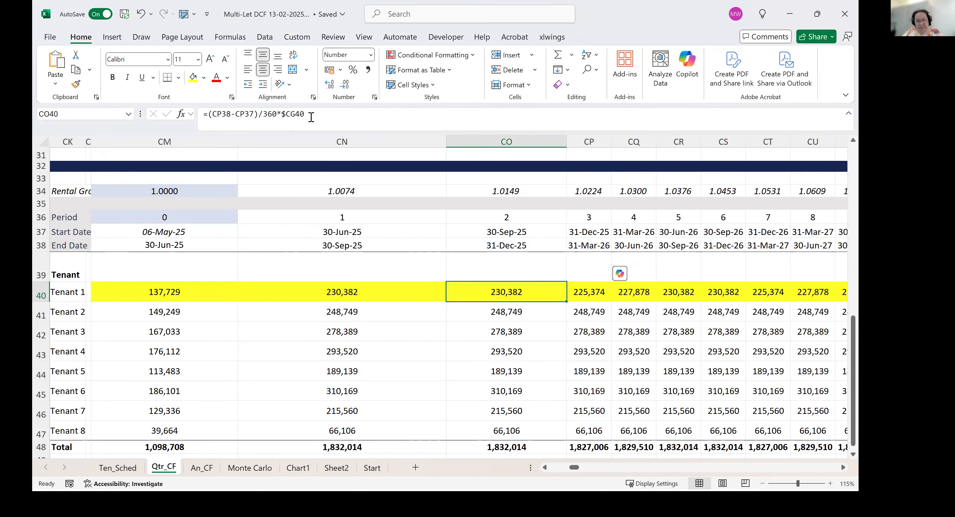
key(Left)
key(Right)
key(Right)
key(Right)
key(Right)
key(Right)
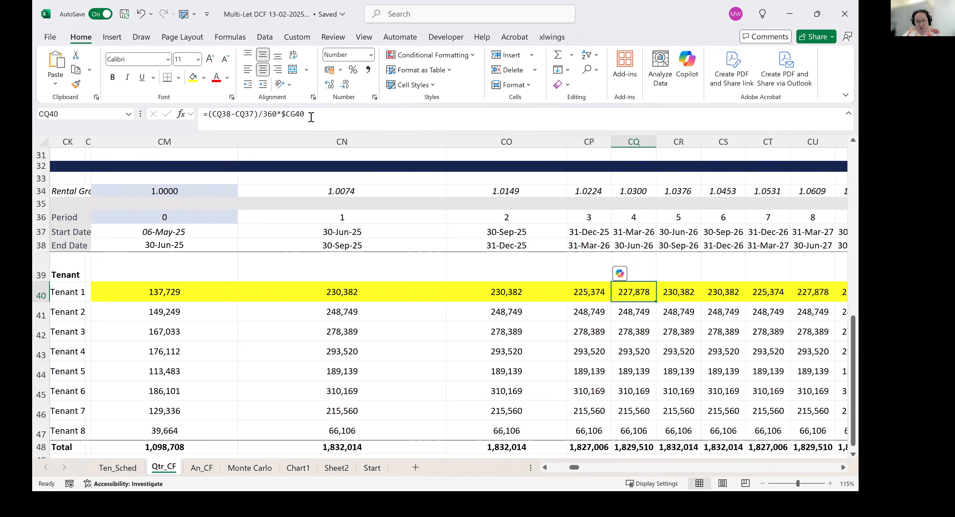
key(Right)
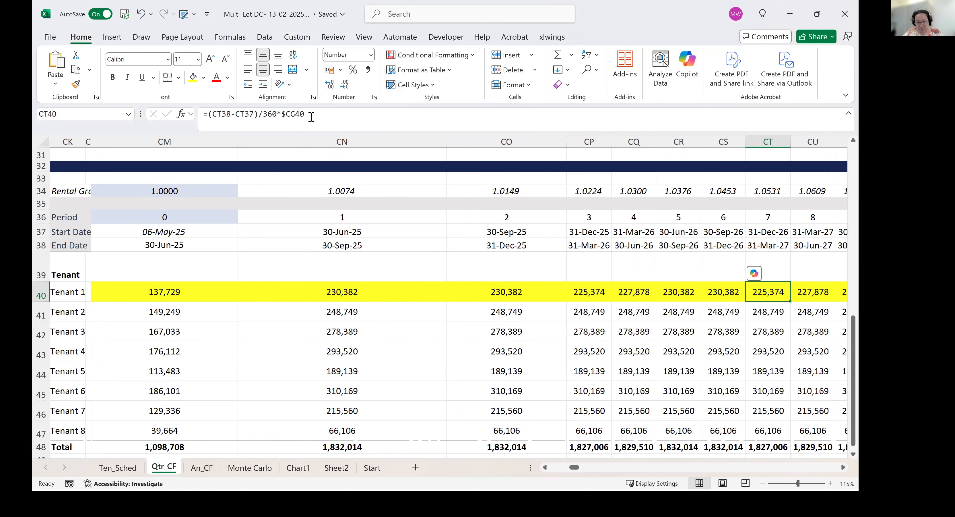
key(Left)
key(Left)
key(Left)
key(Left)
key(Left)
key(Left)
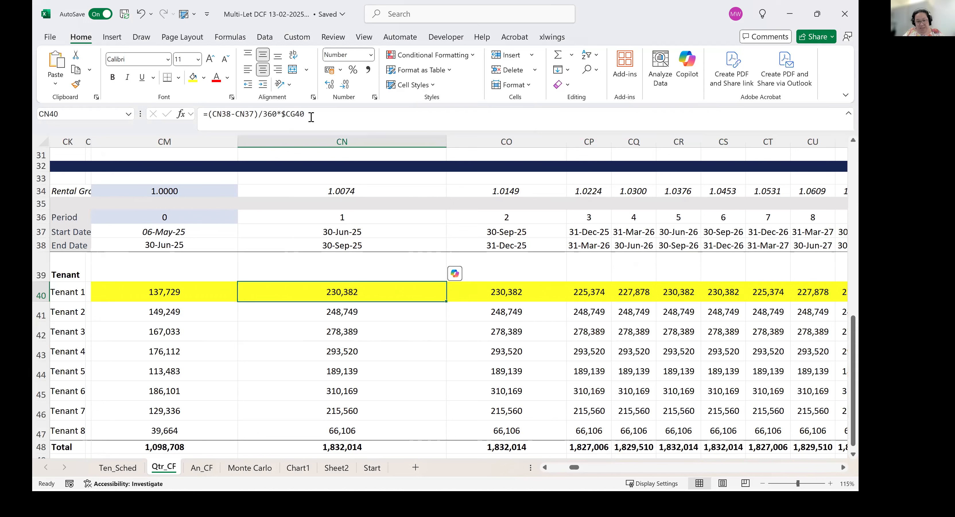
key(Left)
key(Left)
key(Left)
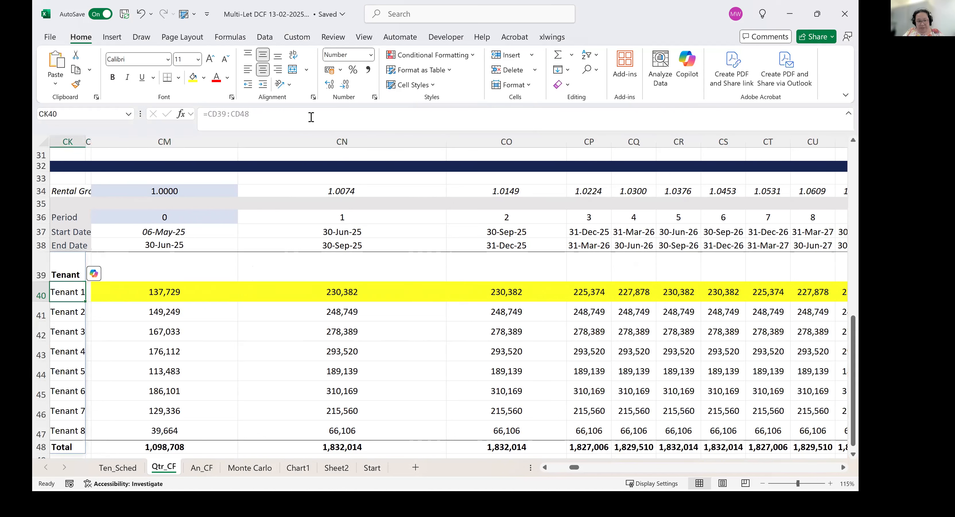
Change the day count in Tenant 1's period 0 formula to a DAYS360 function with CM37 as the start date.
key(Right)
key(Right)
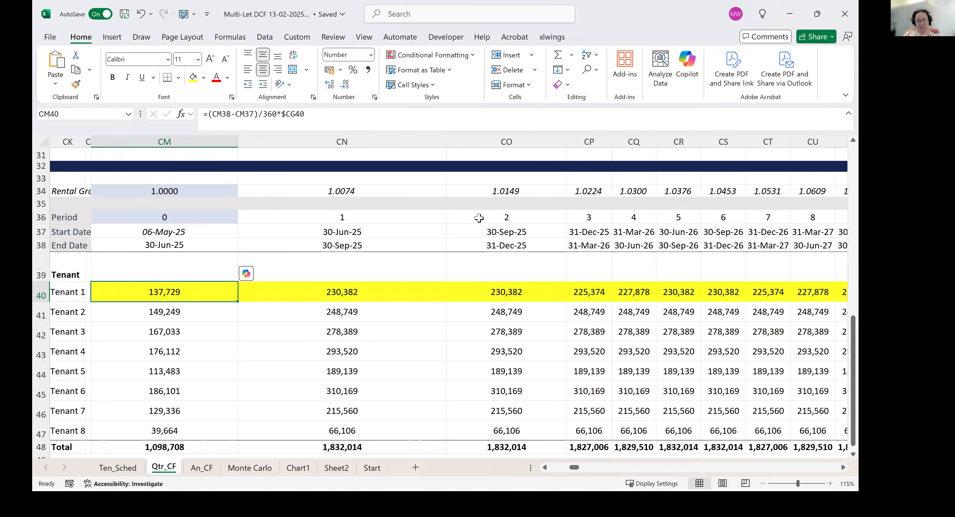
click(210, 115)
text(days360)
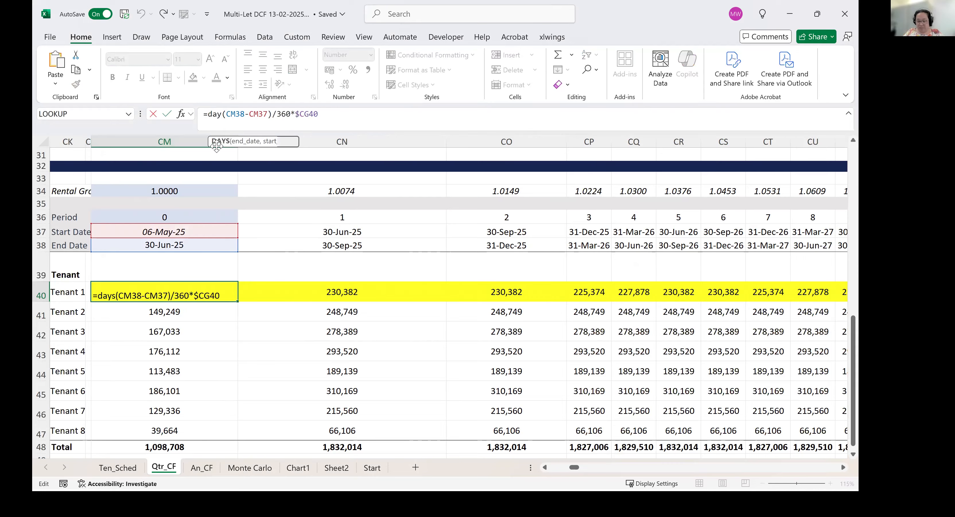
click(246, 114)
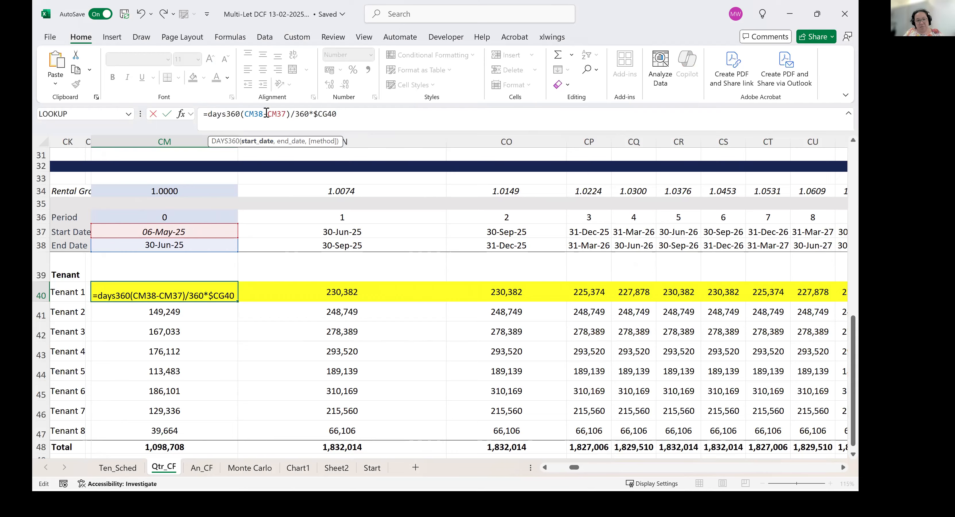
double_click(259, 114)
key(BackSpace)
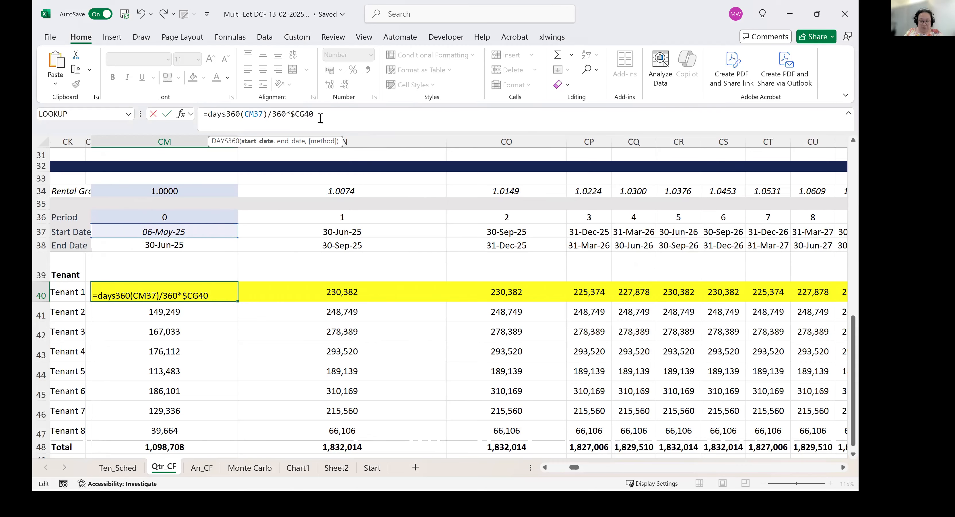
Add end date CM38 and TRUE for the European method, completing CM40 as =DAYS360(CM37,CM38,TRUE)/360*$CG40.
text(,)
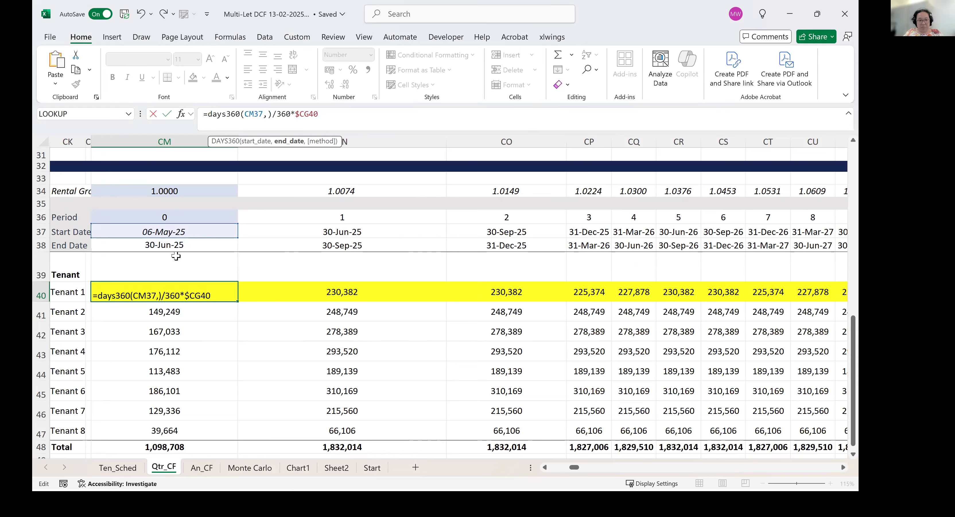
click(181, 243)
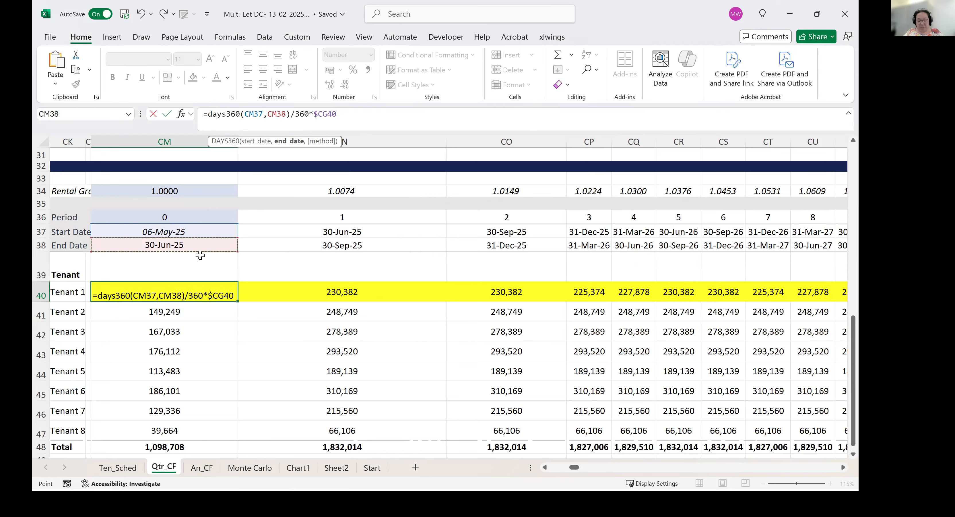
text(,)
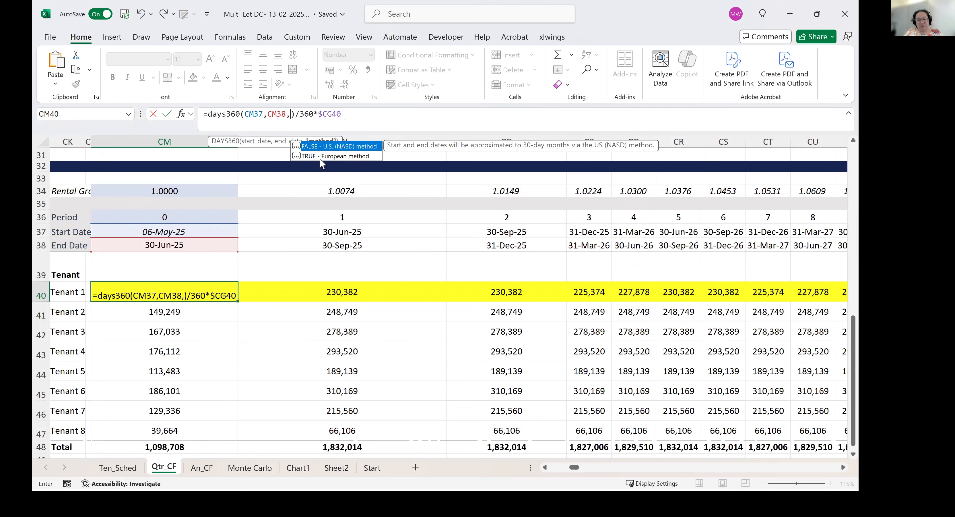
text(true)
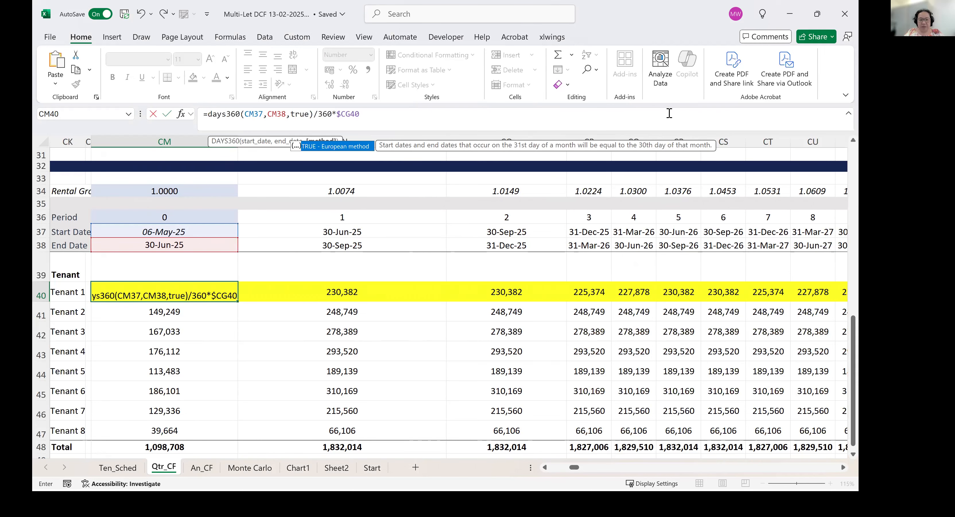
key(Return)
key(Up)
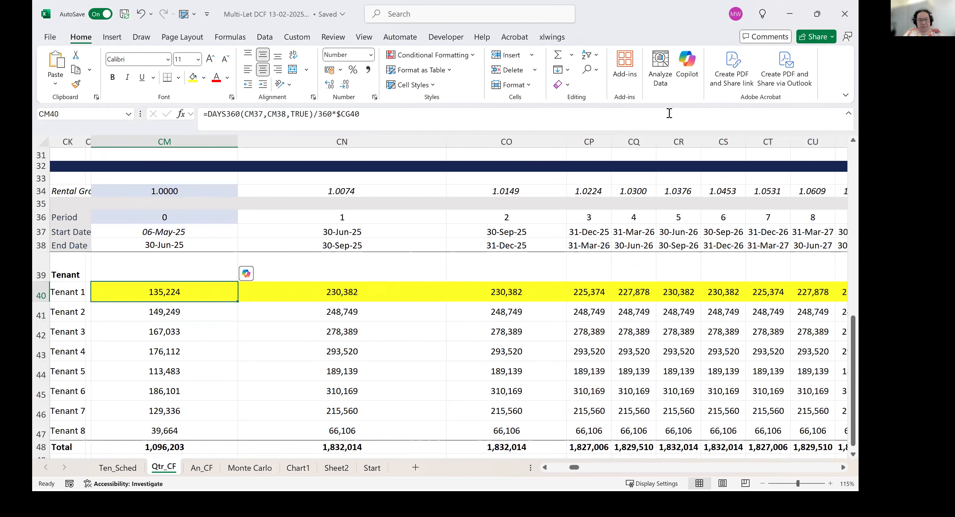
Fill Tenant 1's DAYS360 rent formula across row 40 through period 44 and return to period 0.
key(ctrl+shift+Right)
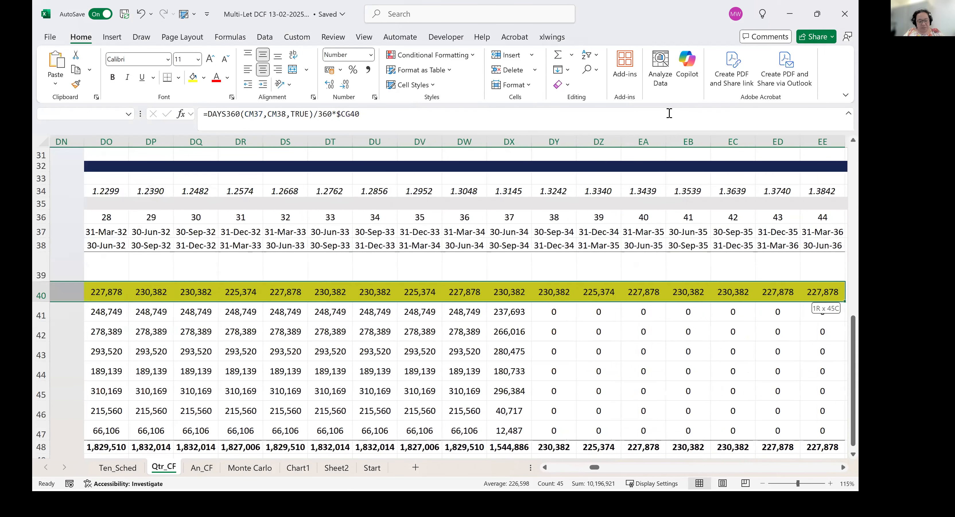
key(ctrl+r)
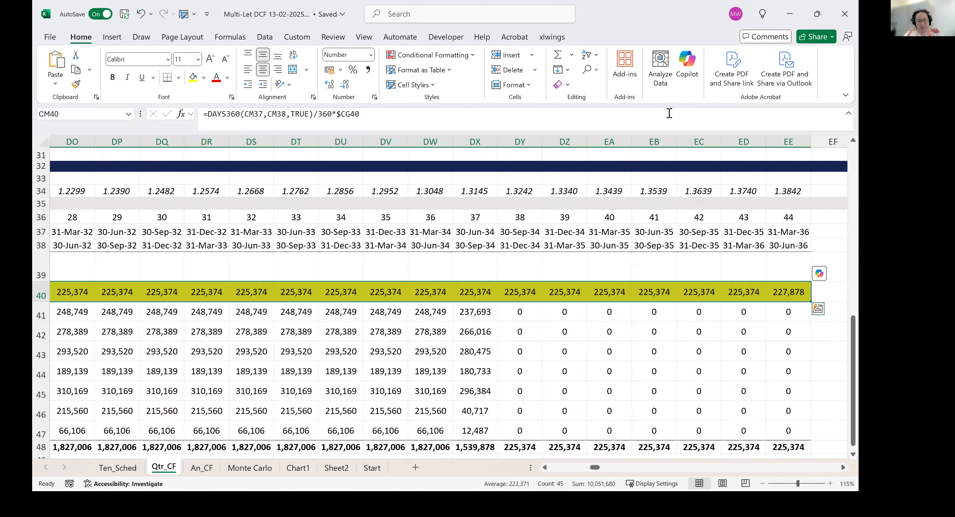
key(shift+BackSpace)
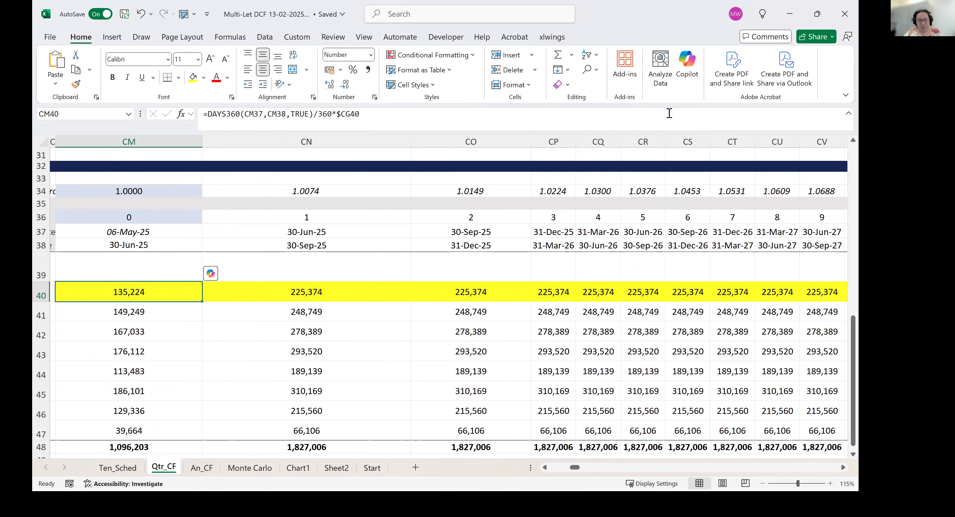
Check whether Tenant 1's DAYS360-based rents are equal across the full quarters.
key(Right)
key(Right)
key(Right)
key(Right)
key(Right)
key(Right)
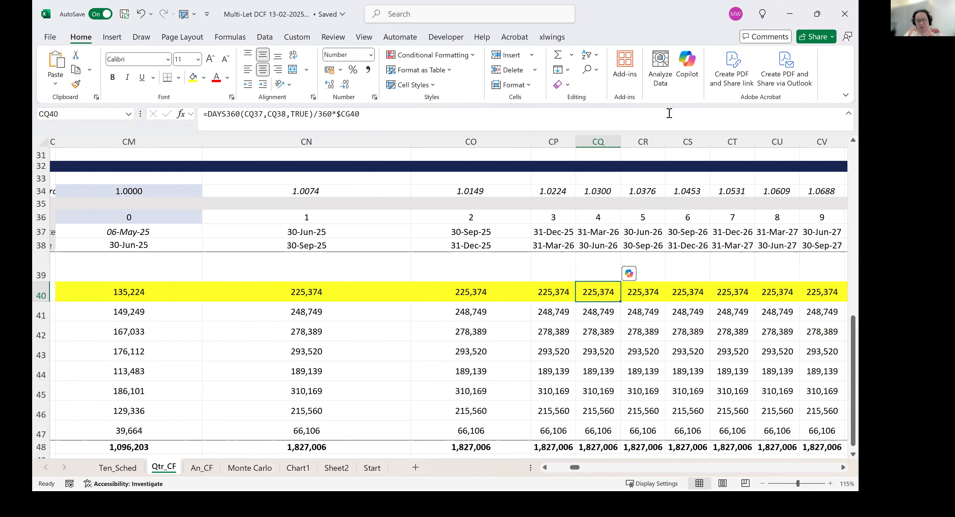
key(Left)
key(Left)
key(Left)
key(Left)
key(Left)
key(Left)
key(Left)
key(Left)
key(Right)
key(Right)
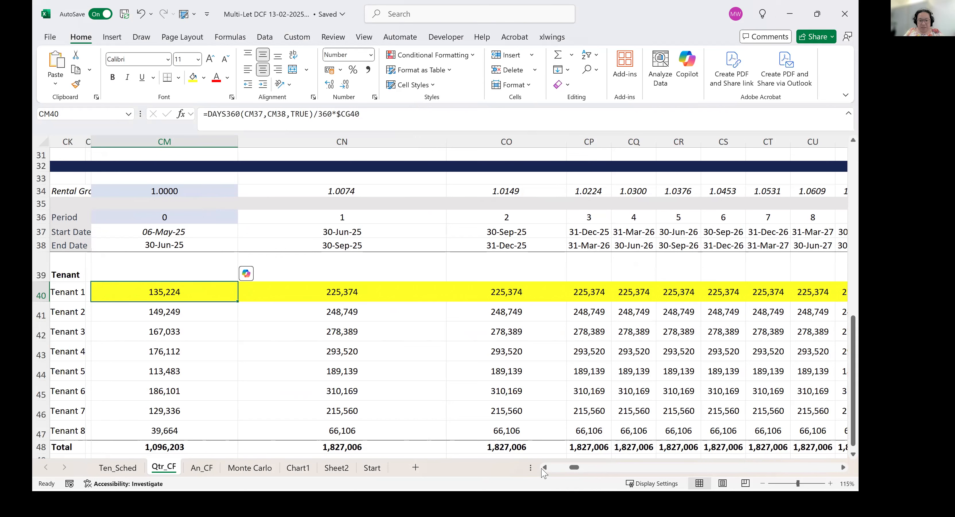
Go back to the Lease 1 - Passing Rent table and select Tenant 1's lease start date in CE40.
click(545, 469)
click(545, 468)
click(545, 468)
click(545, 468)
click(545, 468)
click(545, 468)
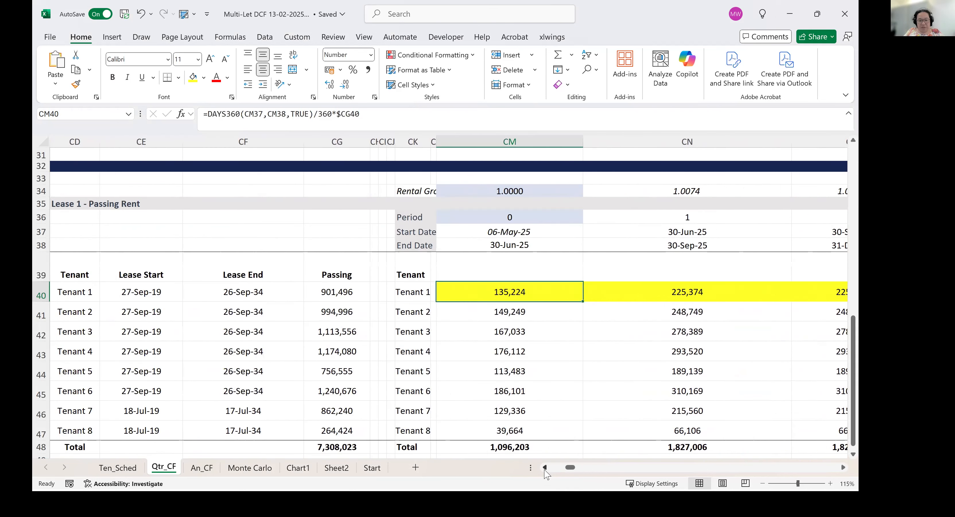
click(545, 468)
click(545, 468)
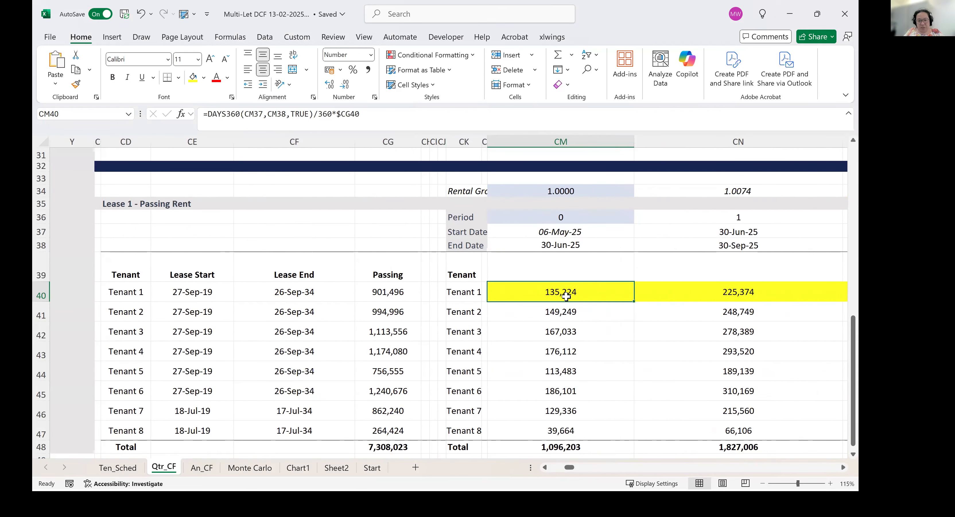
click(194, 295)
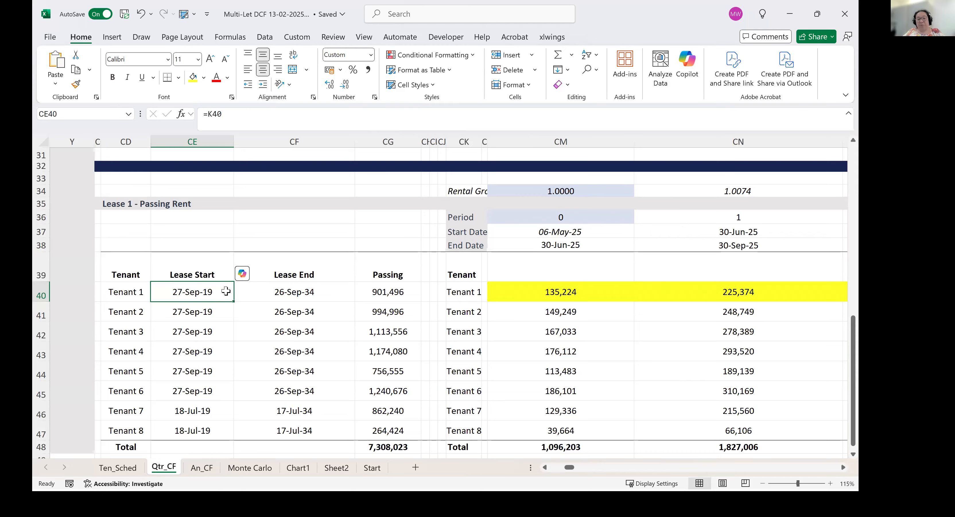
Set Tenant 1's lease start date in CE40 to 06/05/2026 and check the period 0 rent formula in CM40.
text(06/5)
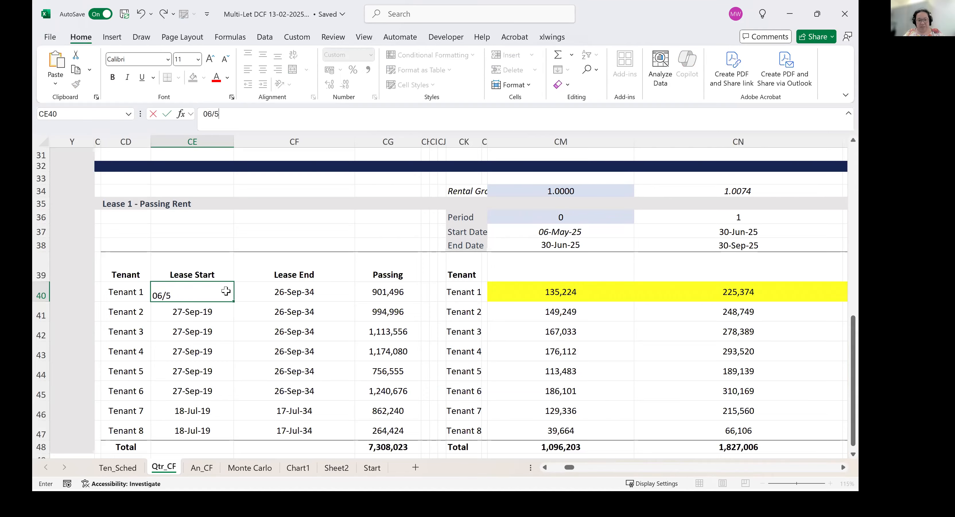
text(/2026)
key(Return)
click(226, 291)
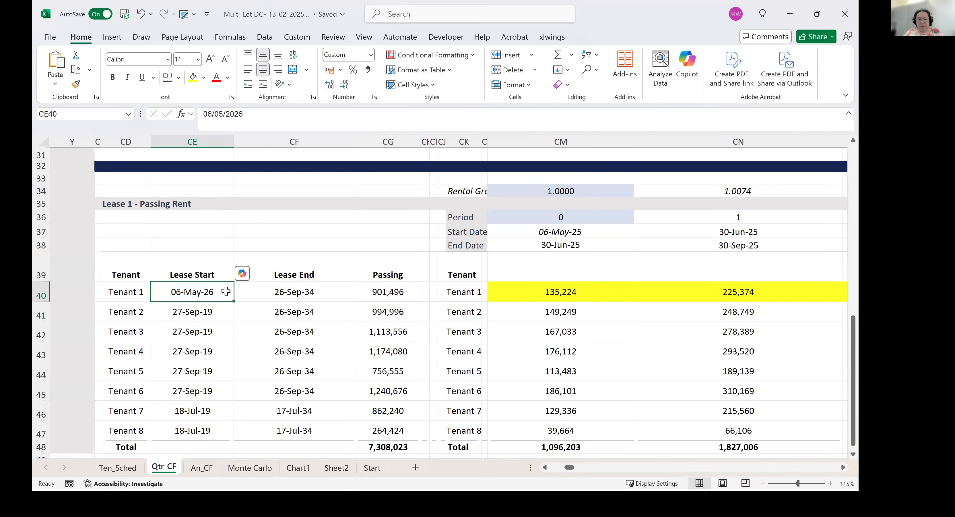
click(619, 295)
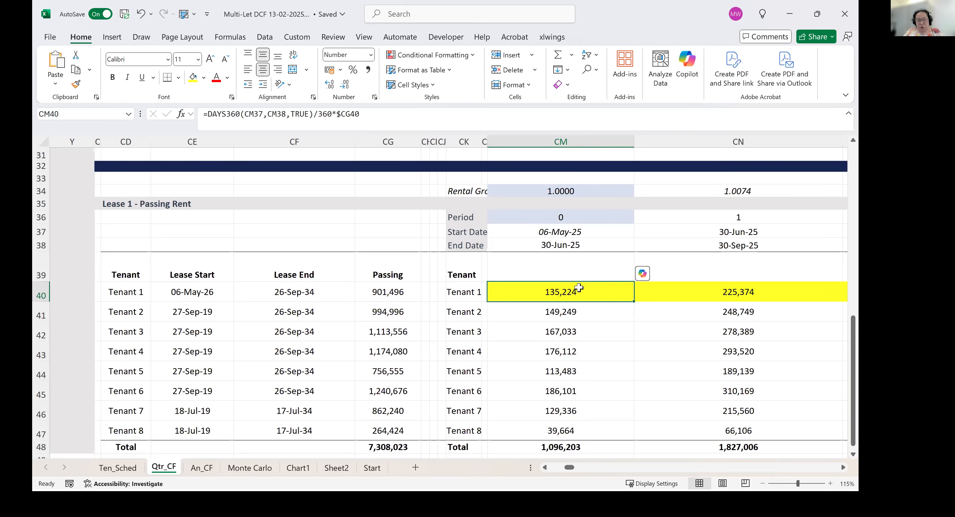
click(196, 297)
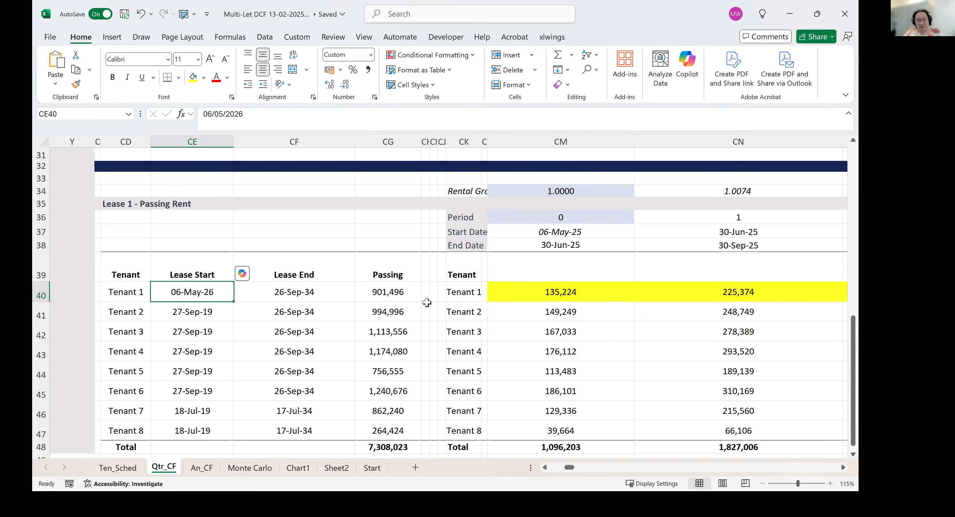
Try overwriting Tenant 1's period 0 rent in CM40 with 0, and undo the entry.
click(518, 298)
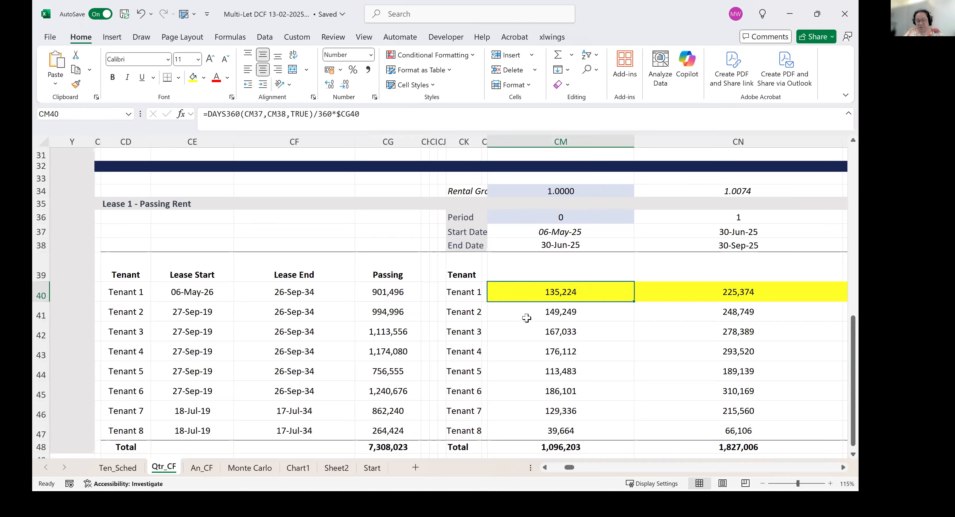
text(0)
key(Return)
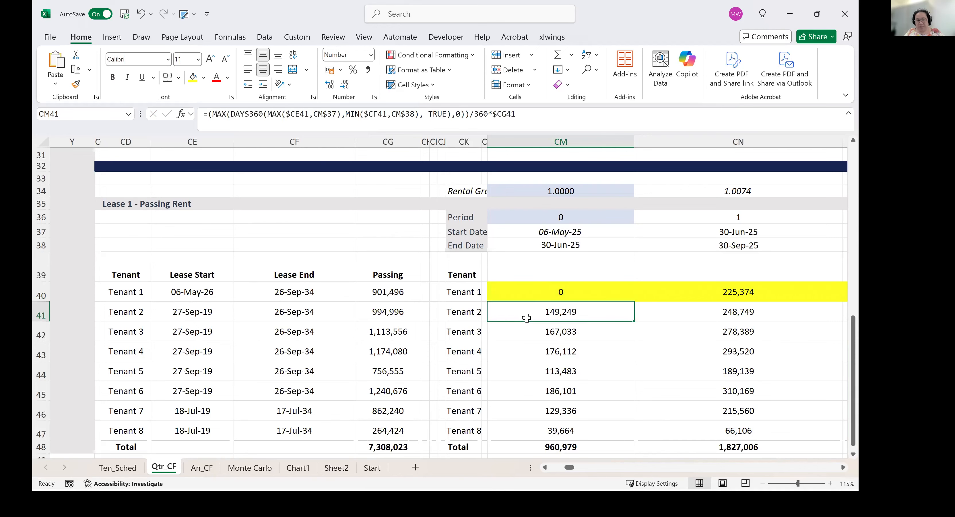
key(Up)
key(ctrl+z)
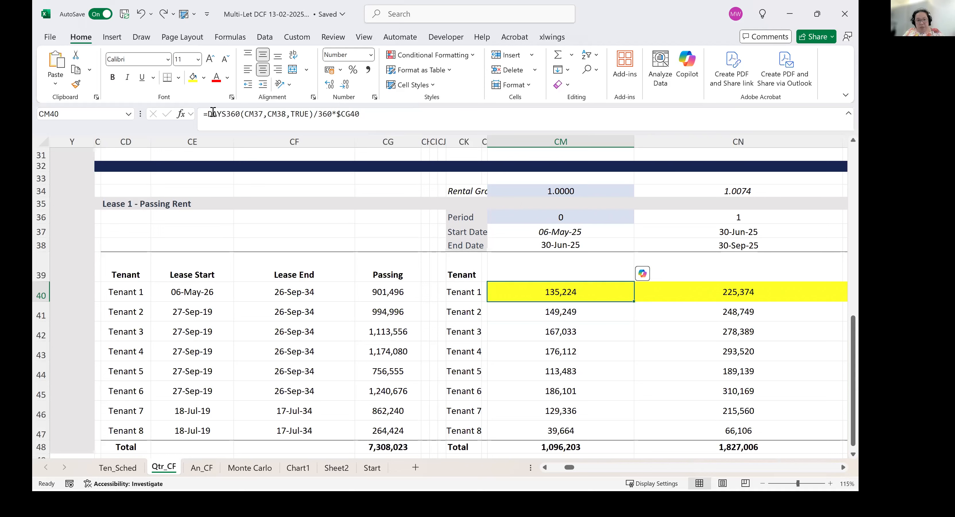
Replace the DAYS360 start date in CM40 with MAX(CE40, CM37), making it =DAYS360(MAX(CE40, CM37),CM38,TRUE)/360*$CG40.
click(246, 115)
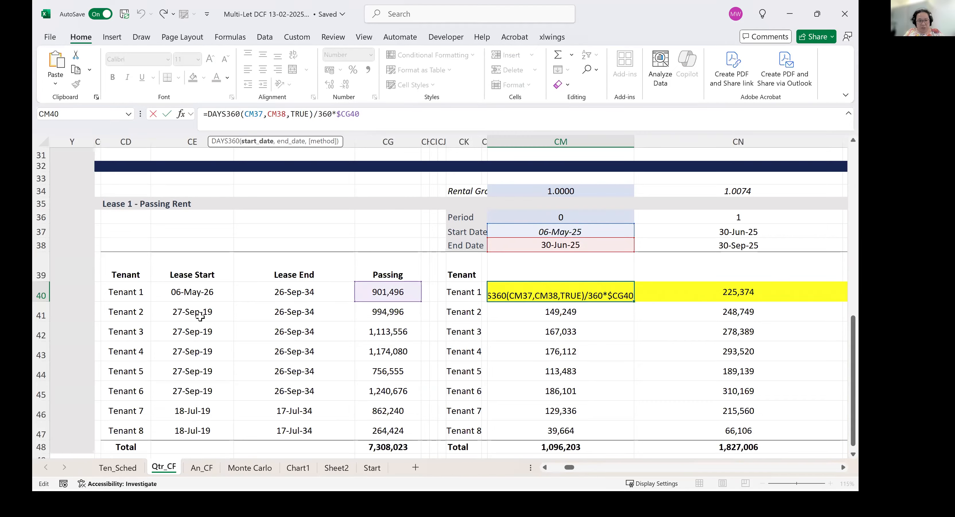
click(211, 288)
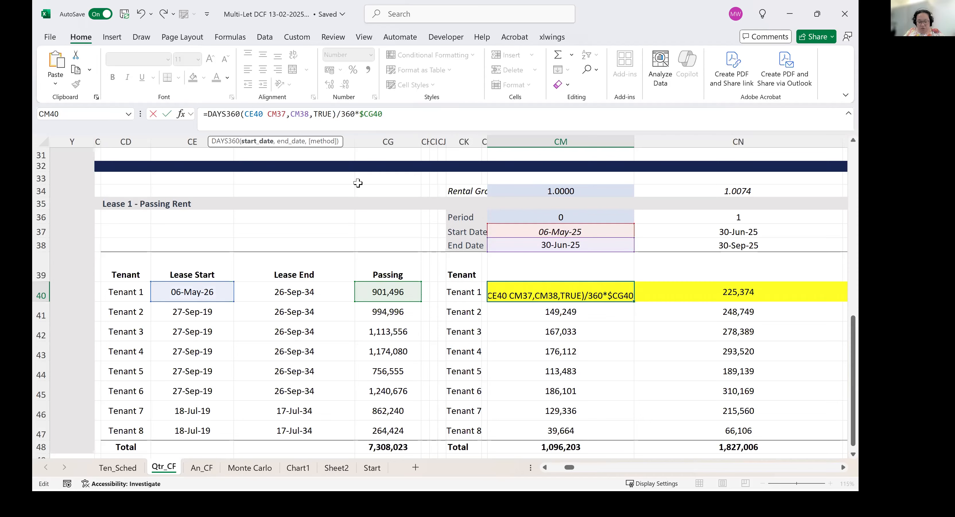
text(,)
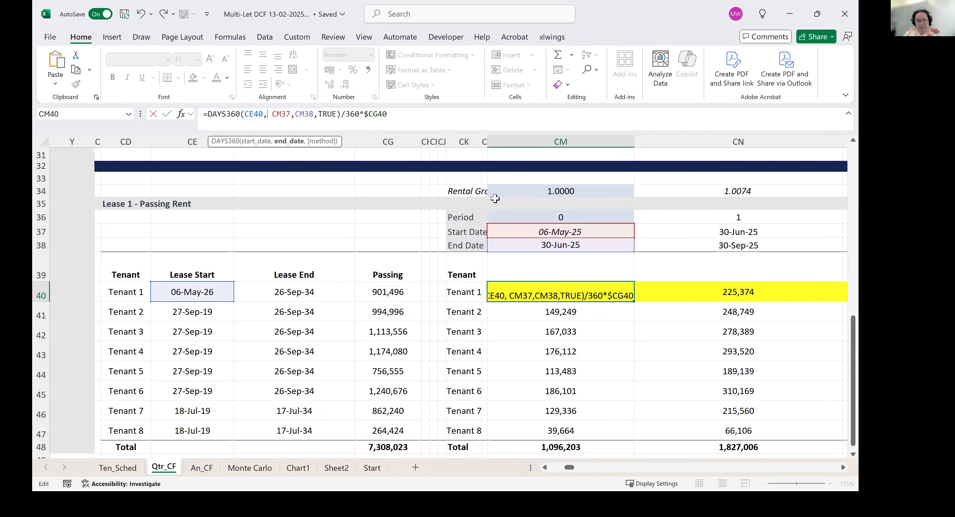
click(242, 113)
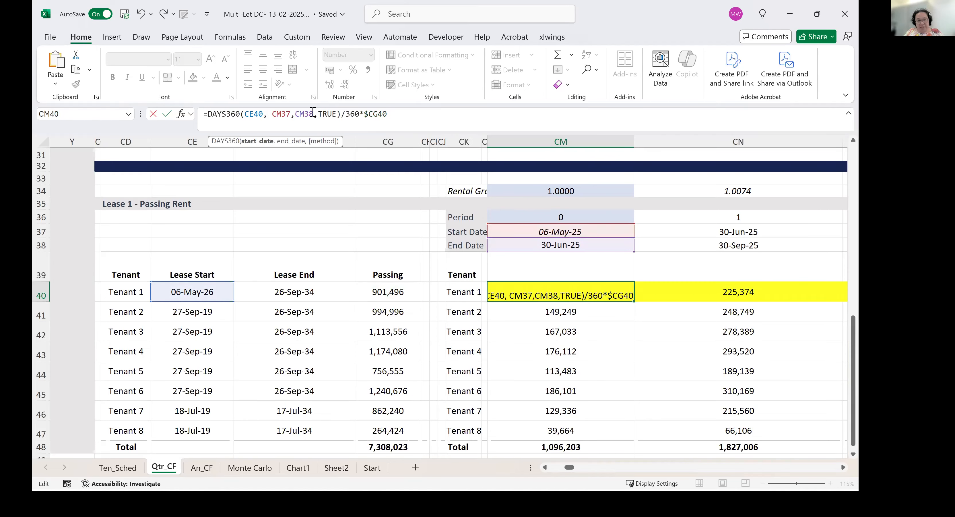
text(max()
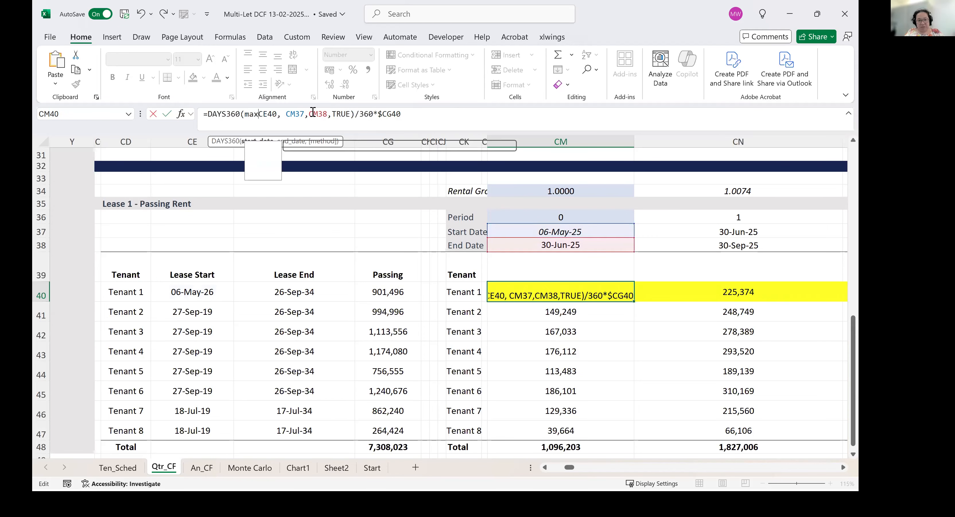
click(310, 114)
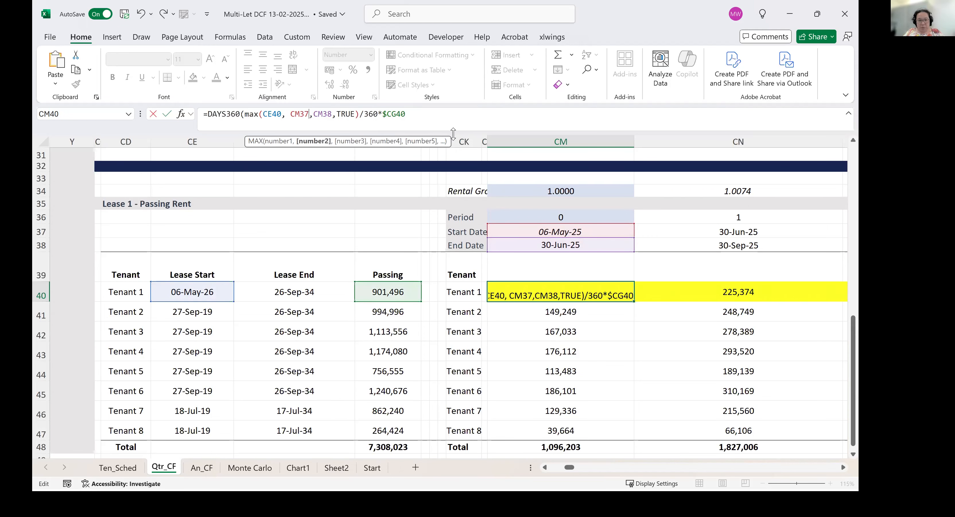
text())
key(Return)
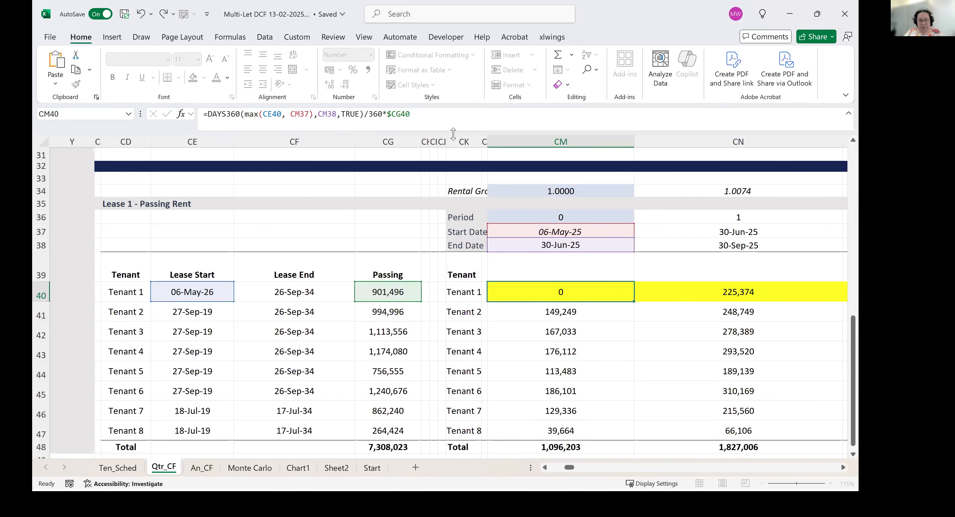
key(Up)
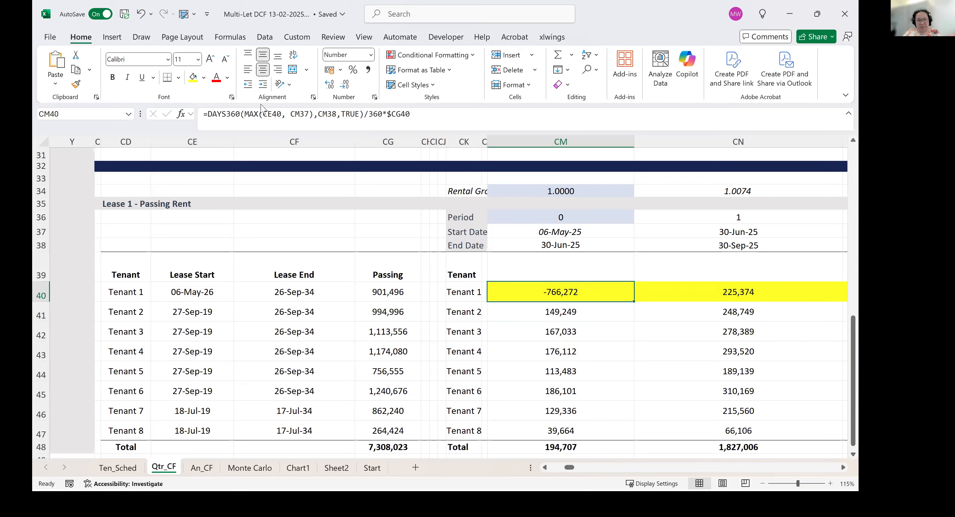
Floor the day count in CM40 at zero, making the formula =MAX(DAYS360(MAX(CE40, CM37),CM38,TRUE),0)/360*$CG40.
click(205, 114)
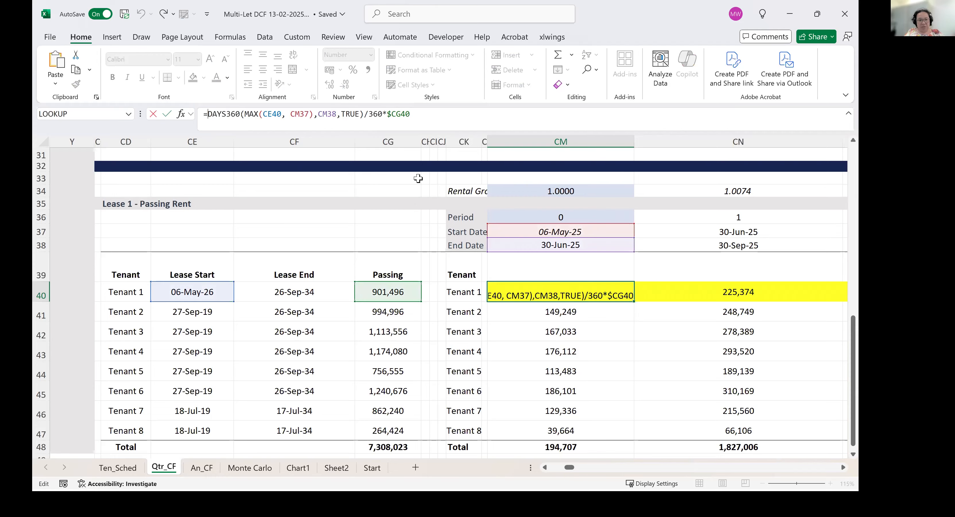
text(max()
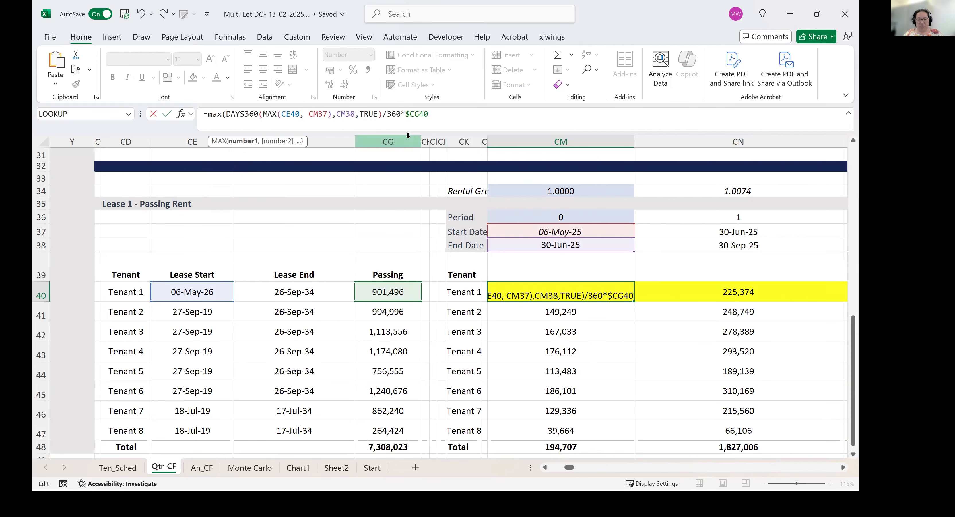
click(384, 114)
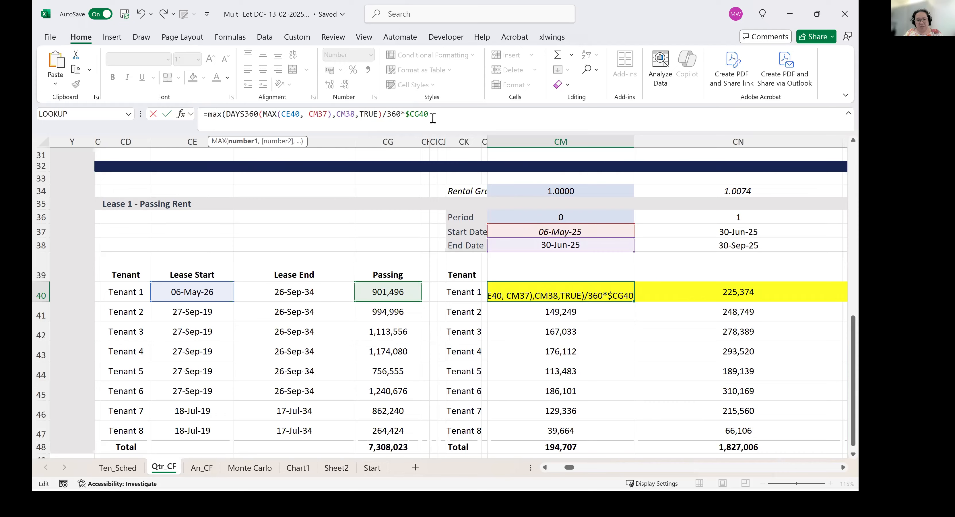
text(,0))
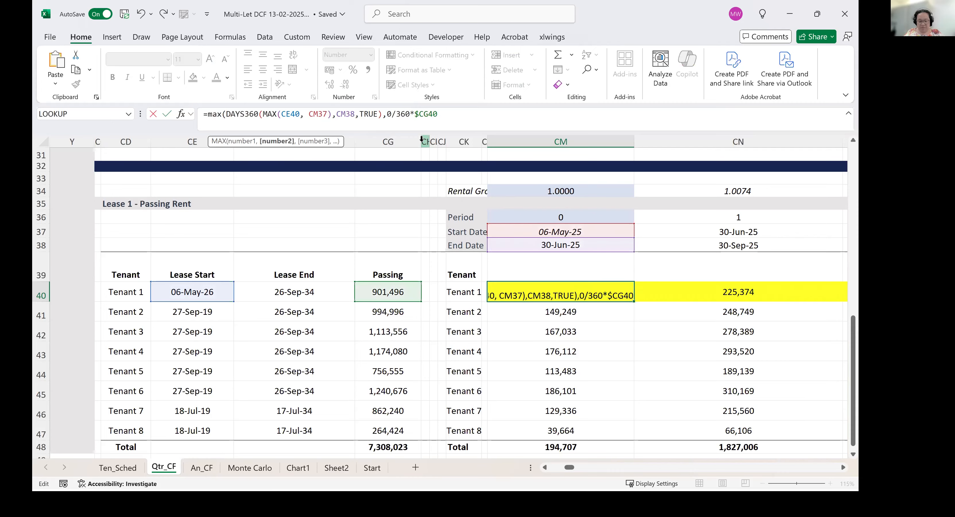
key(Return)
key(Up)
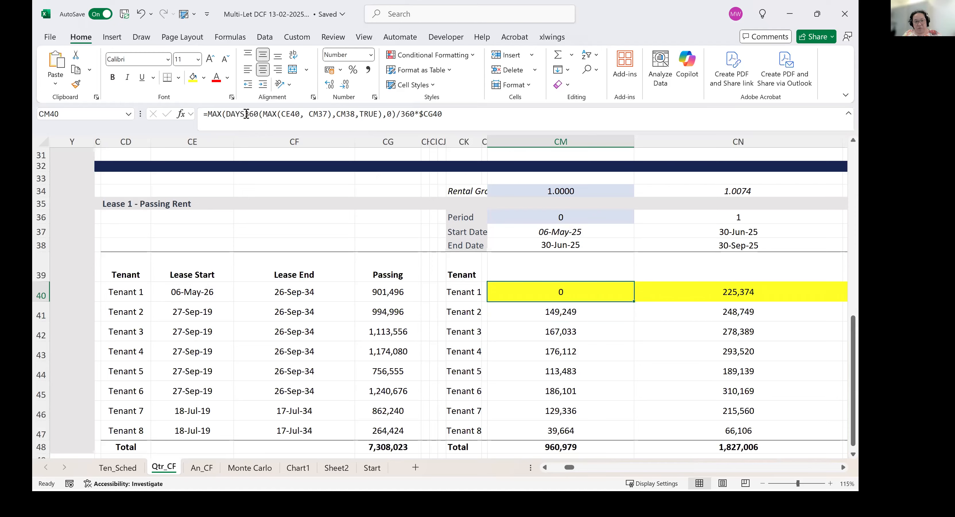
Make the lease start reference in CM40 absolute as $CE$40 and fill the formula across row 40 through period 44.
click(289, 114)
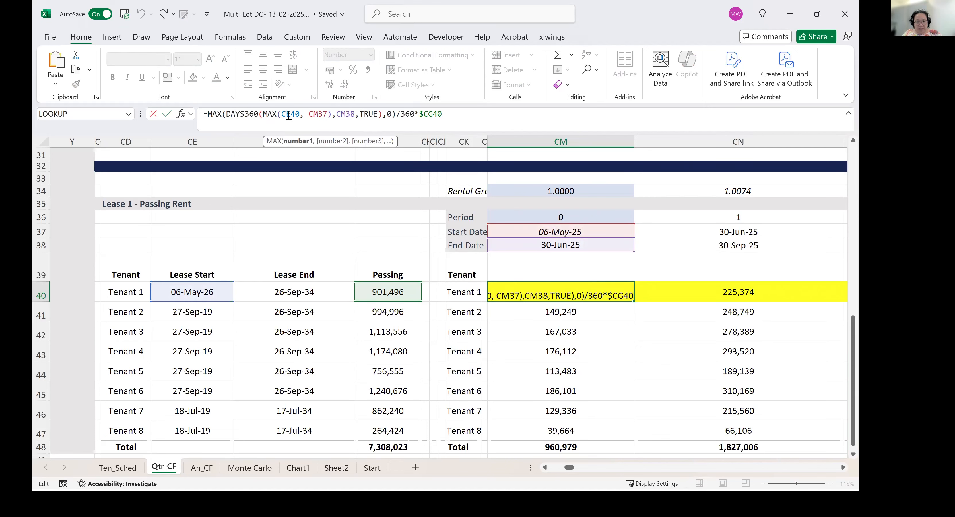
double_click(289, 118)
key(F4)
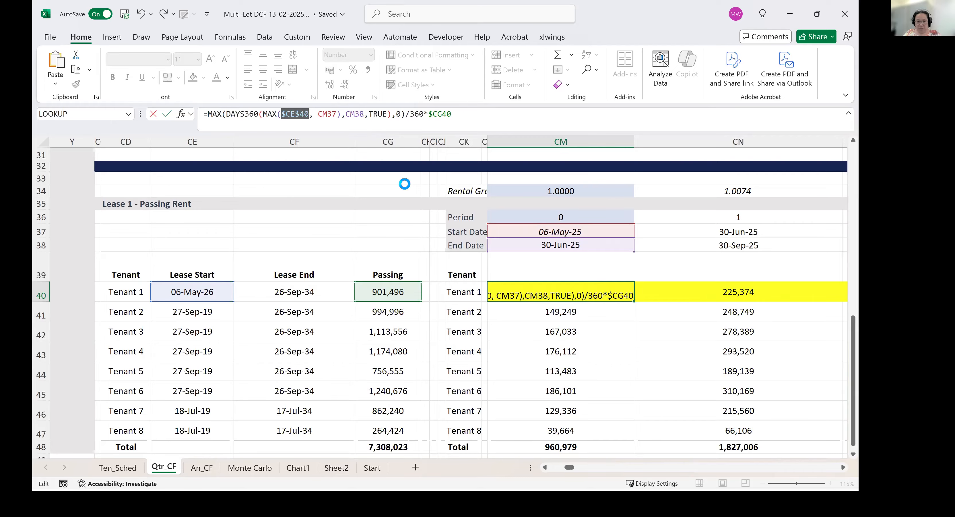
key(Return)
key(Up)
key(ctrl+shift+Right)
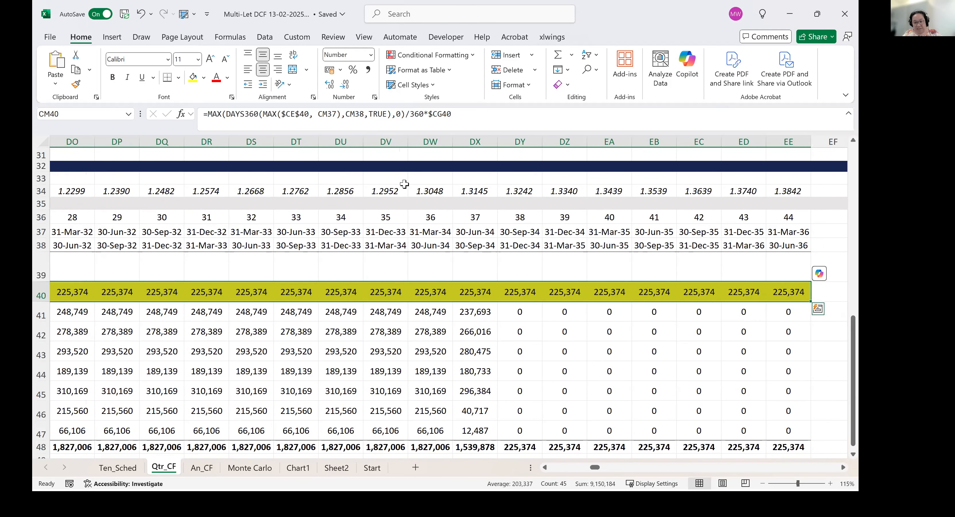
key(Left)
Check Tenant 1's rents in periods 0 to 5, comparing the quarters before and after the lease start.
key(Right)
key(Right)
key(Right)
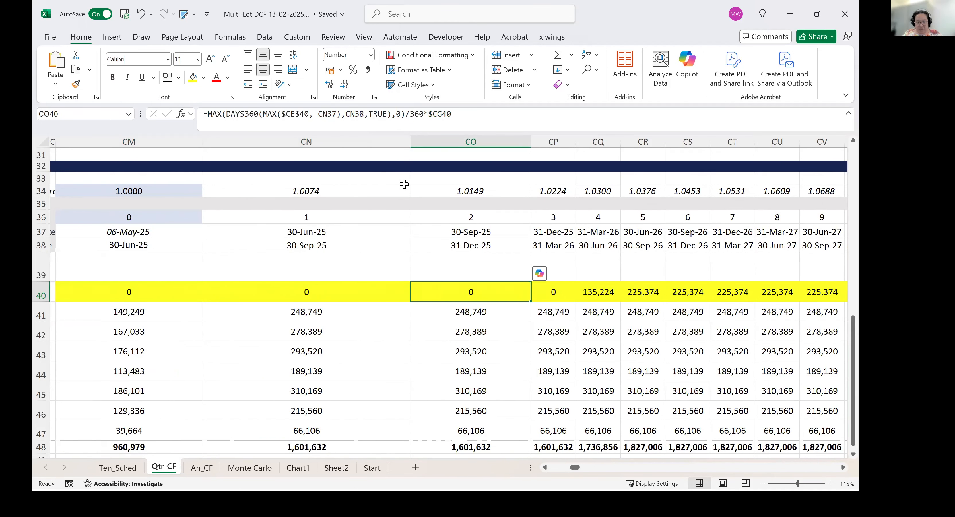
key(Right)
key(Right)
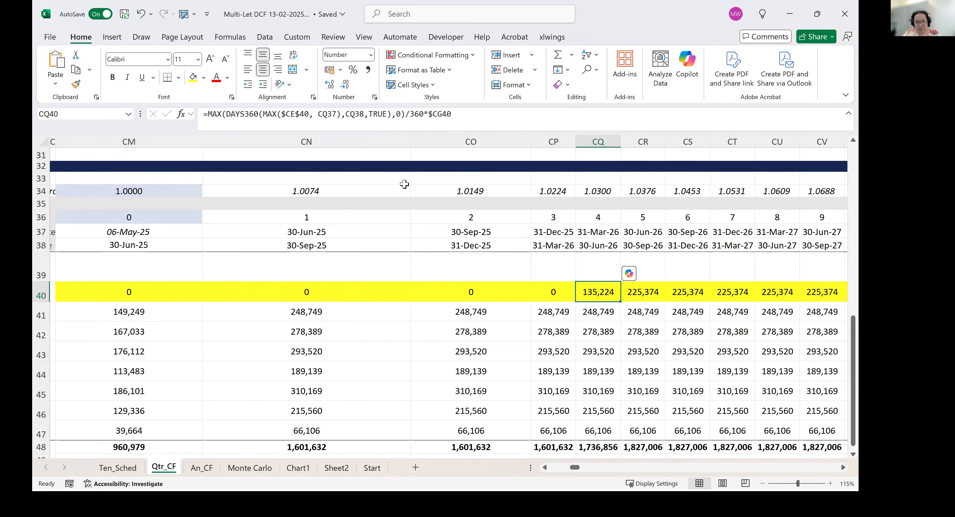
key(Left)
key(Left)
key(Left)
key(Left)
key(Left)
key(Left)
key(Right)
key(Right)
key(Right)
key(Right)
key(Right)
key(Right)
key(Right)
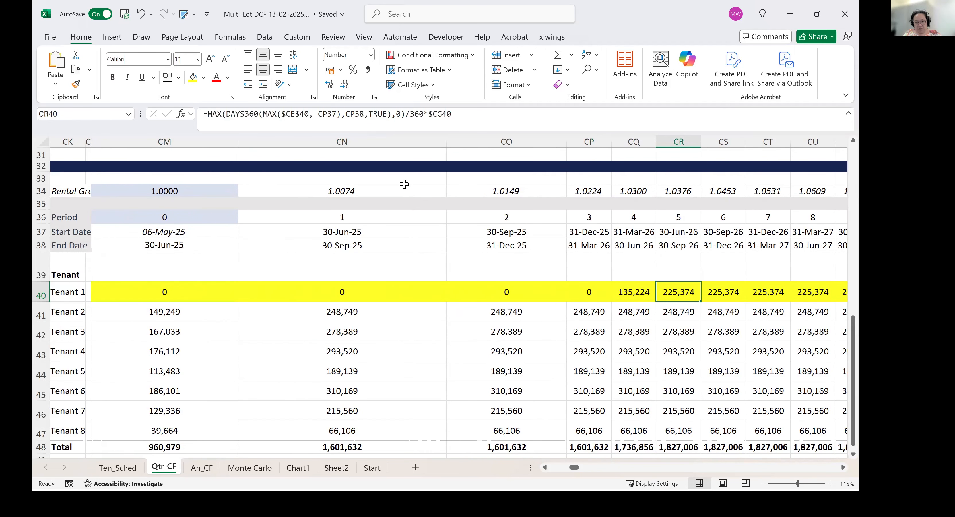
key(Left)
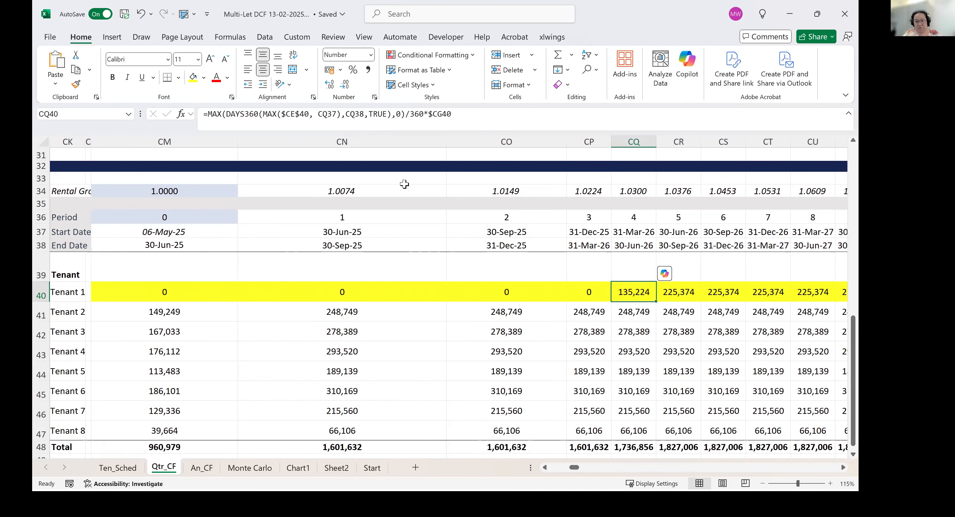
Check Tenant 1's full-quarter rents after the lease start, through about period 12.
key(Right)
key(Right)
key(Right)
key(Right)
key(Right)
key(Right)
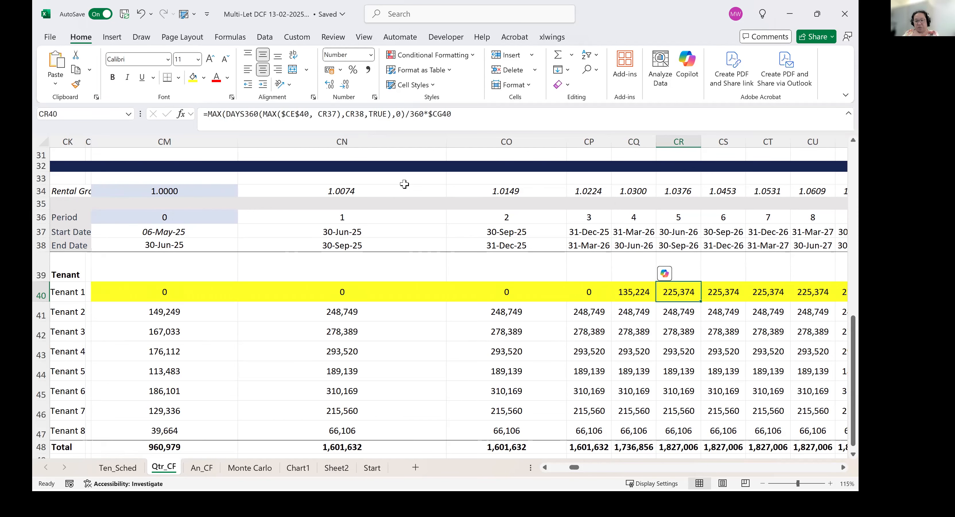
key(Right)
key(Right)
key(Right)
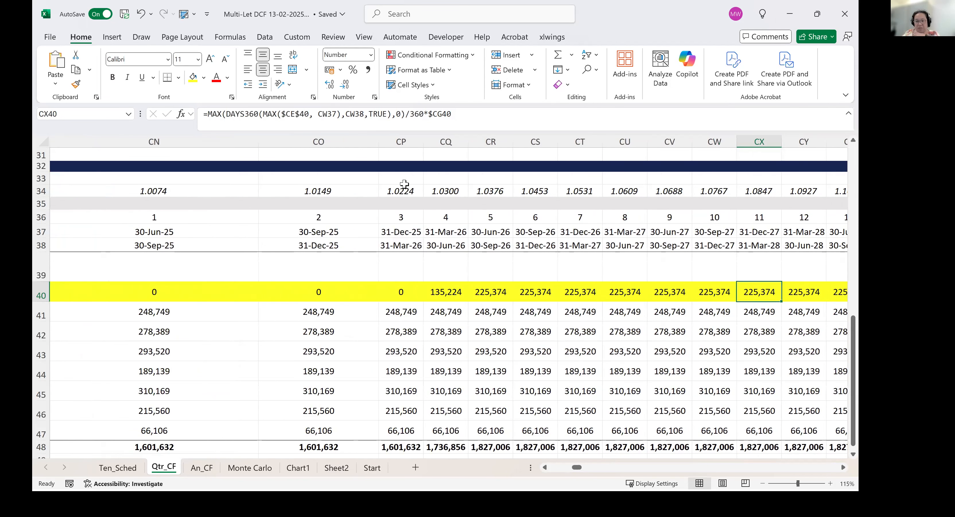
key(Left)
key(Left)
key(Left)
key(Left)
key(Left)
key(Left)
key(Left)
key(Left)
key(Left)
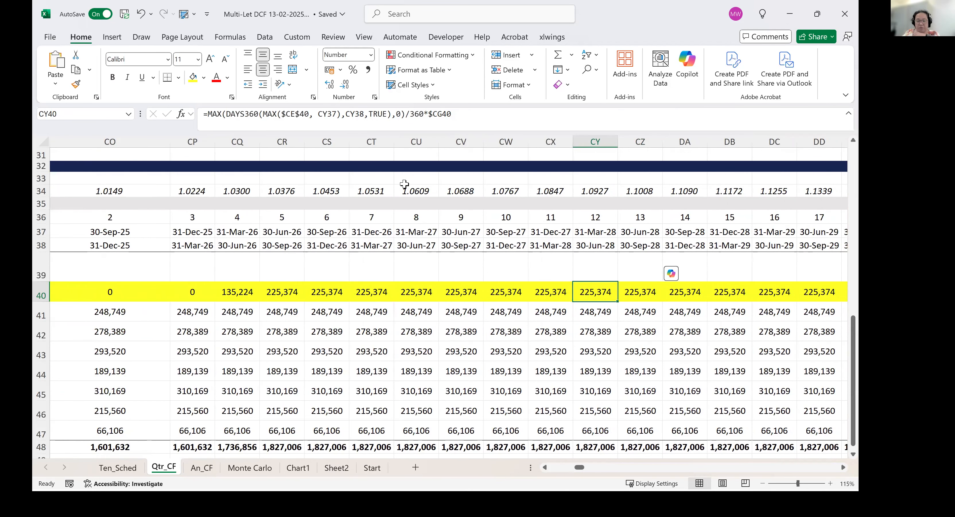
key(Left)
key(Left)
key(Left)
key(Left)
key(Left)
key(Left)
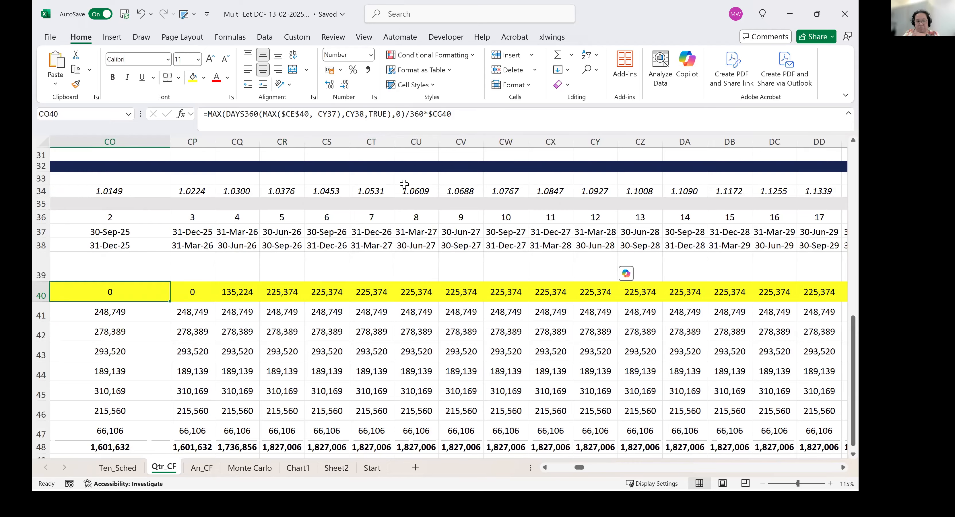
key(Left)
key(Left)
key(Left)
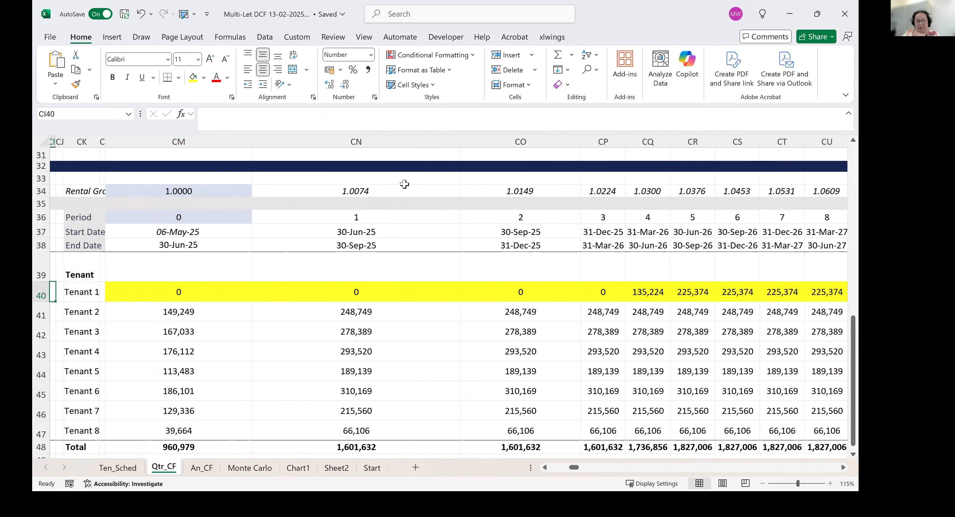
Return to period 0 and compare Tenant 1's formula in CM40 with Tenant 2's formula in CM41.
key(Right)
key(Right)
key(Right)
key(Right)
key(Right)
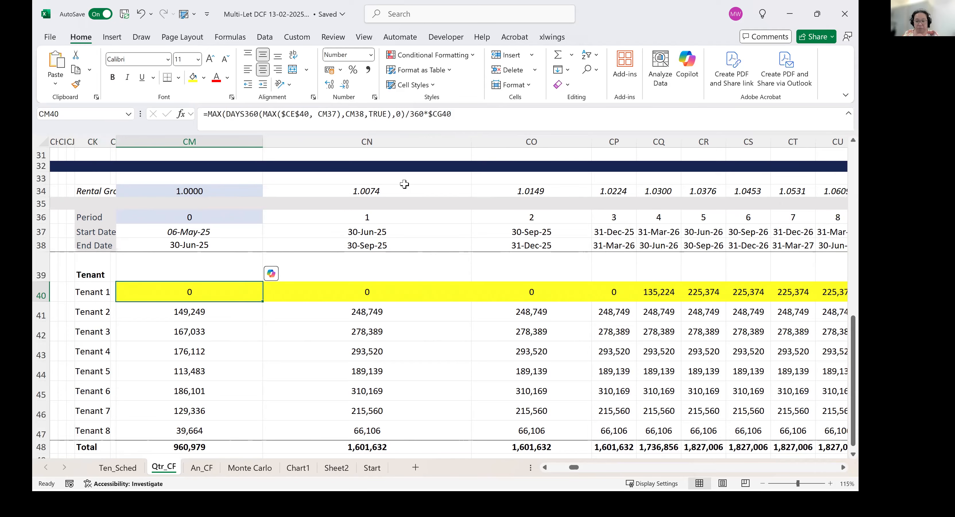
key(Down)
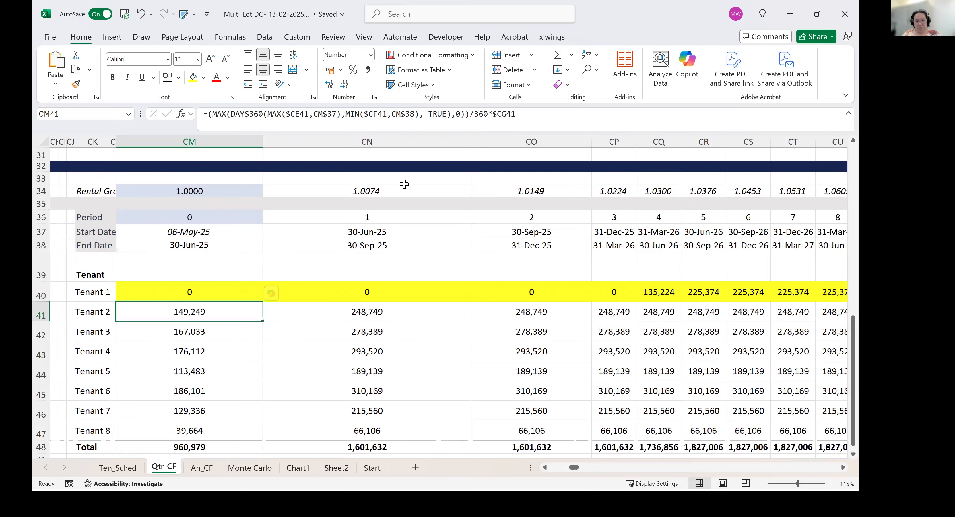
click(208, 293)
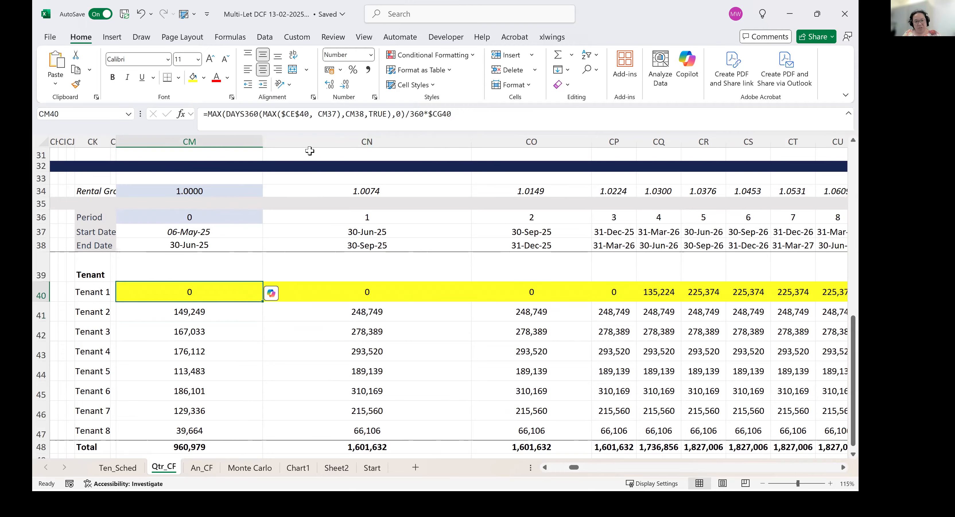
Replace the end date in CM40's DAYS360 formula with MIN(CM38,$CF$40) so that Tenant 1's rent stops at the lease end.
click(346, 114)
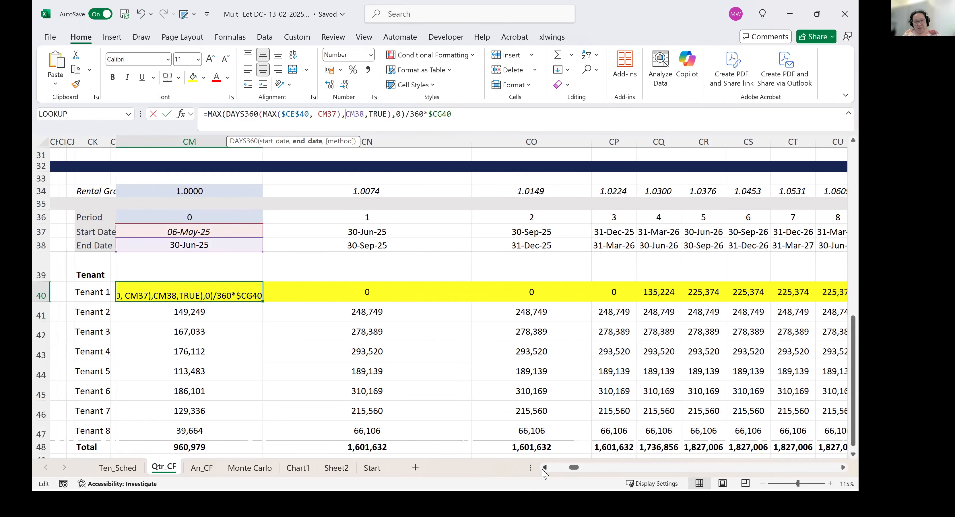
click(545, 467)
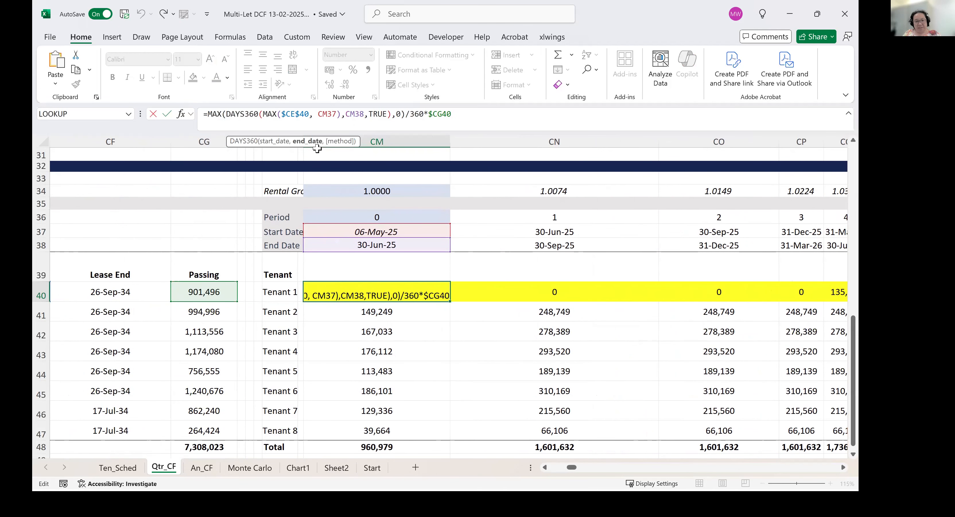
text(min(CM38)
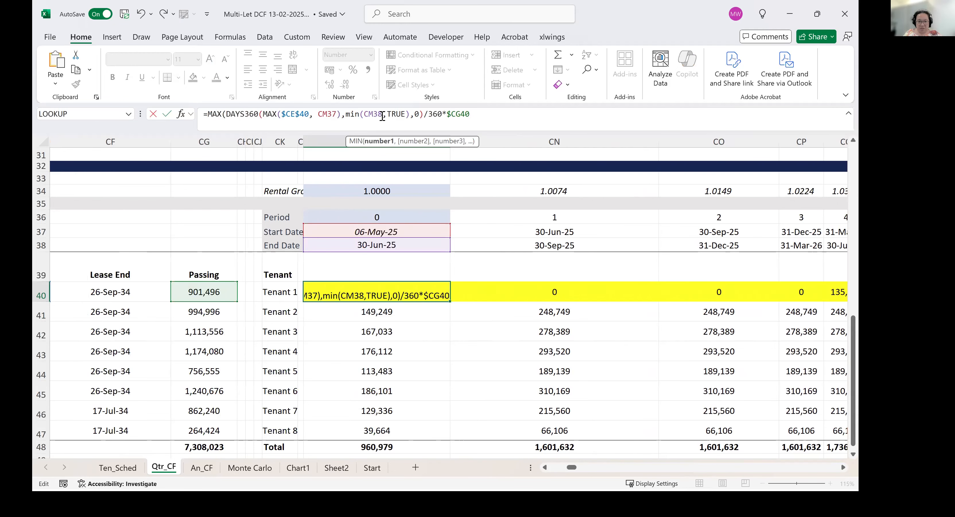
text(,)
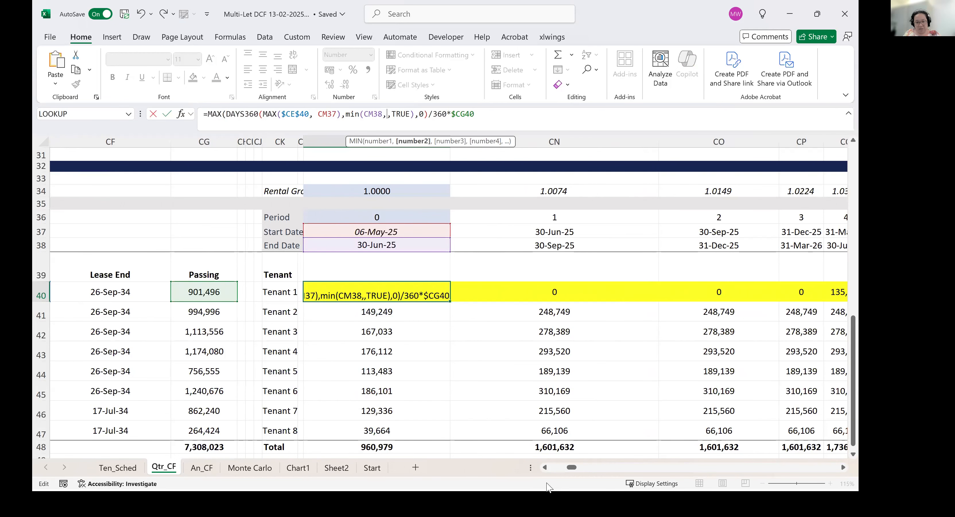
click(544, 468)
click(544, 468)
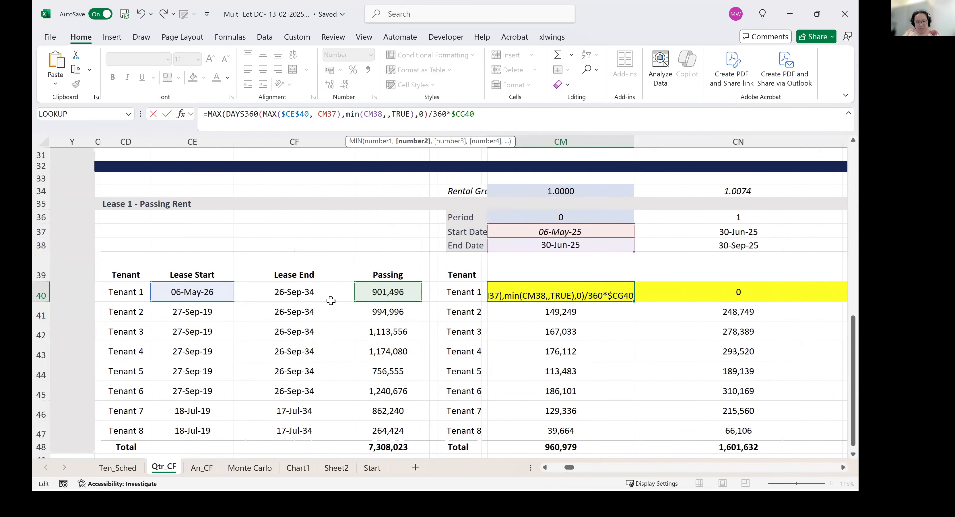
click(329, 293)
text())
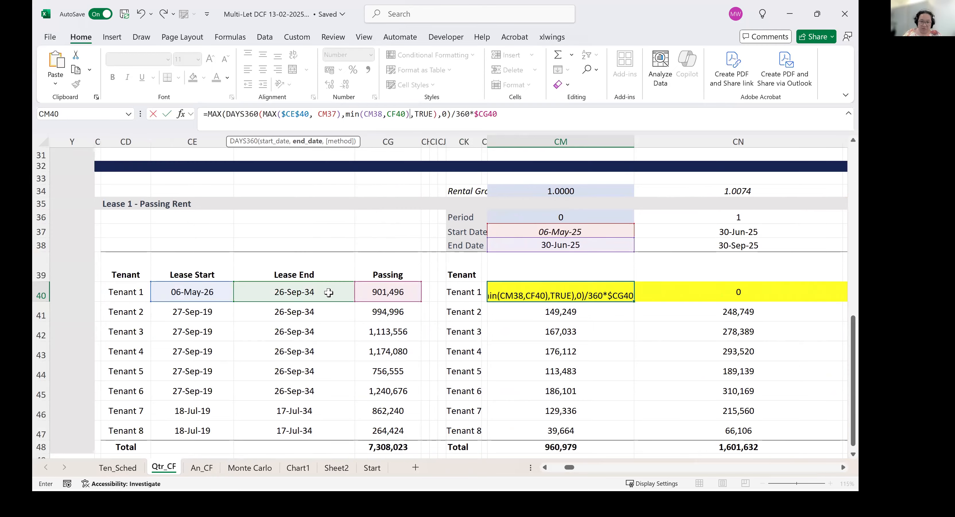
click(392, 115)
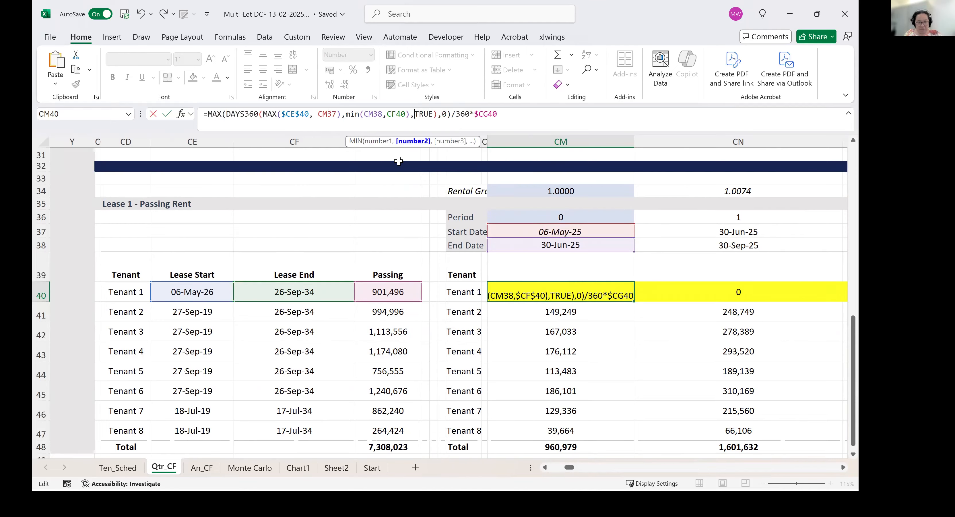
key(F4)
key(Return)
key(Up)
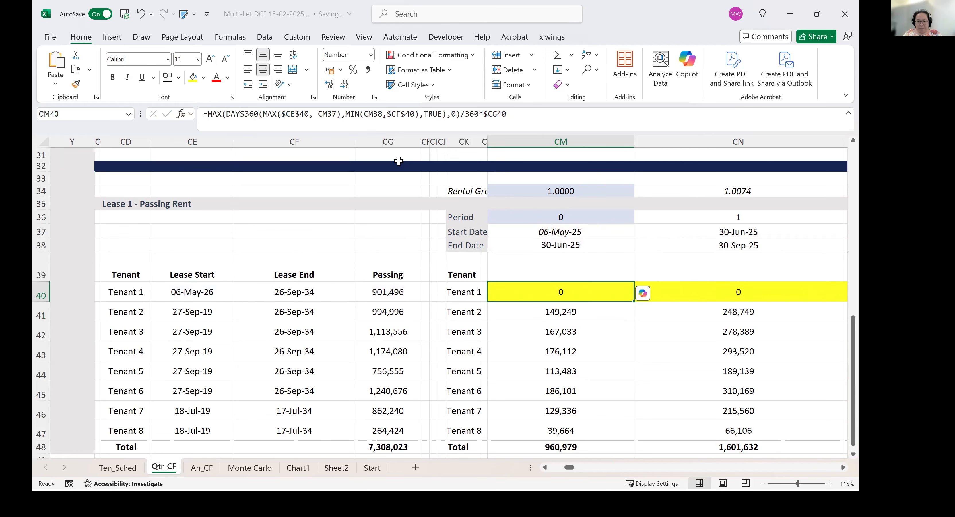
Fill CM40's formula across row 40 through period 44 and check Tenant 1's rents in periods 37 and 38.
key(ctrl+shift+Right)
key(ctrl+r)
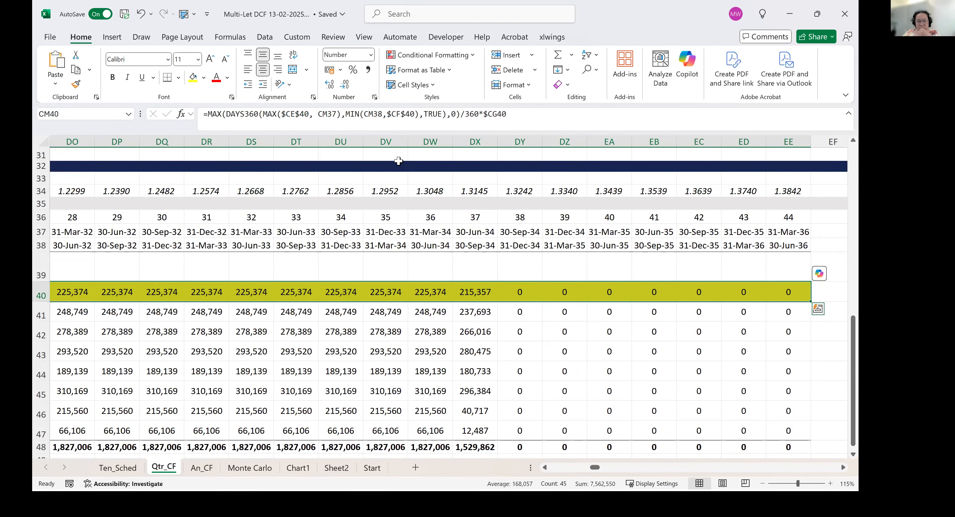
click(522, 295)
click(465, 295)
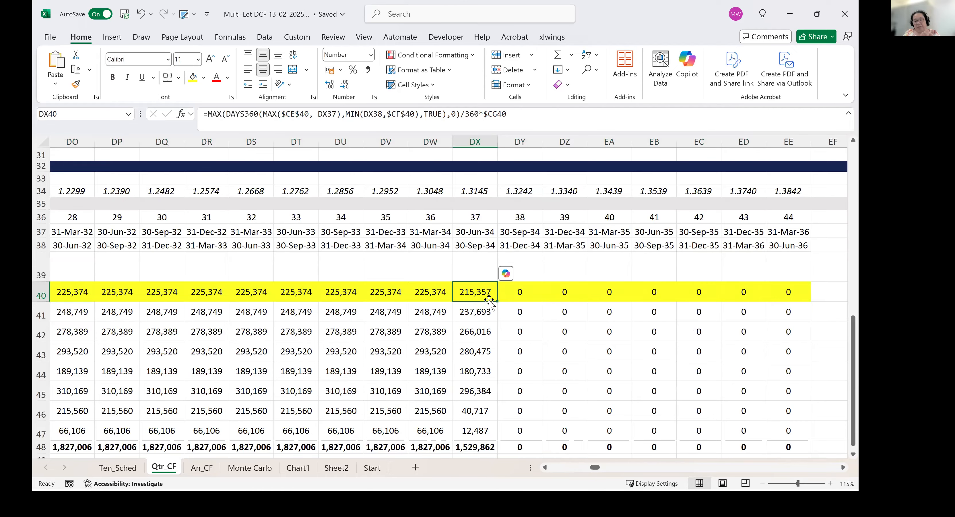
Set Tenant 1's Upwards Only? option in O40 to Y.
drag(565, 468, 557, 469)
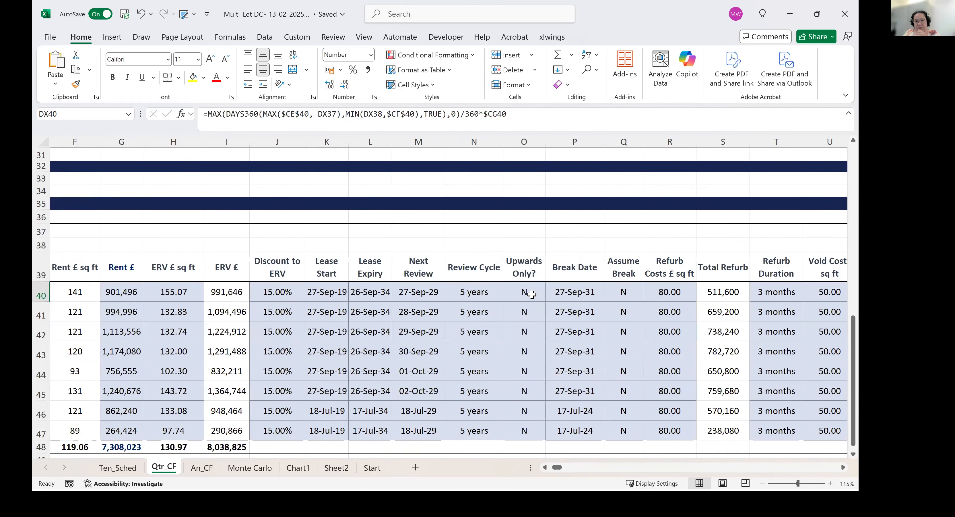
click(532, 294)
click(551, 295)
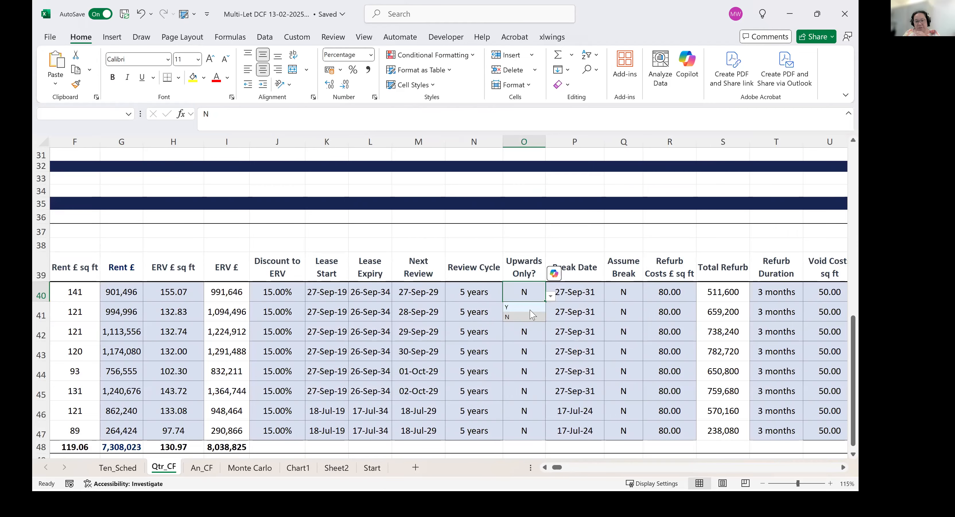
click(530, 307)
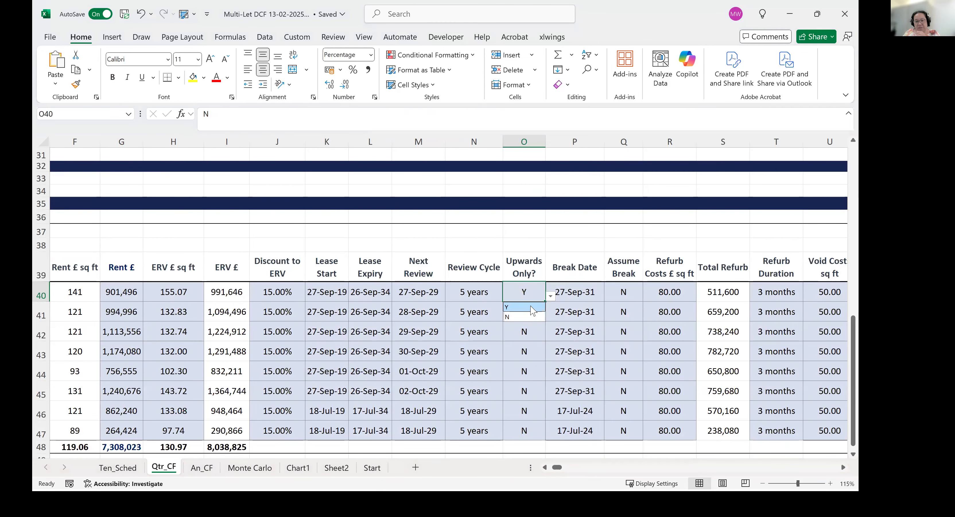
Look over Tenant 1's break inputs along row 40 and examine the lease end formula in CF40.
click(574, 293)
click(622, 300)
key(Right)
key(Right)
key(Right)
key(Right)
key(Right)
key(Right)
key(Right)
key(Right)
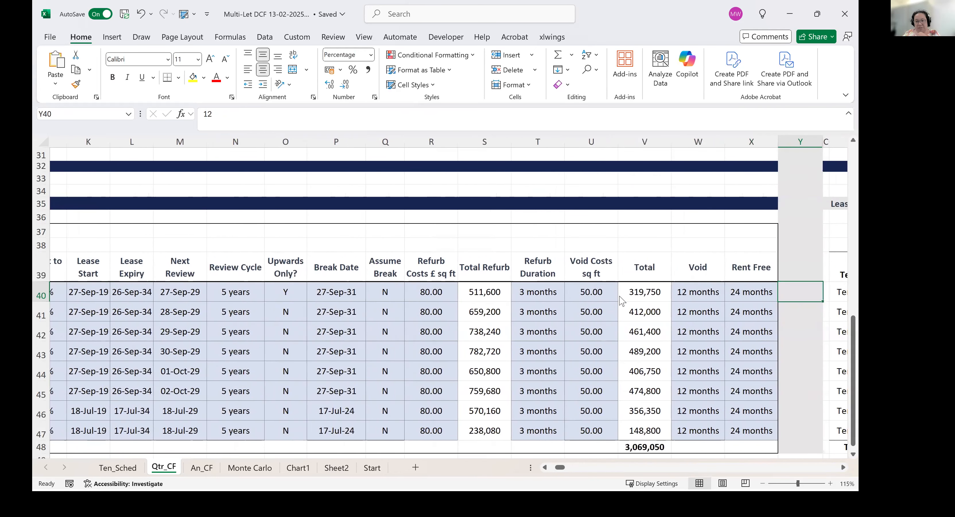
key(Right)
key(Right)
key(Right)
key(Right)
key(Right)
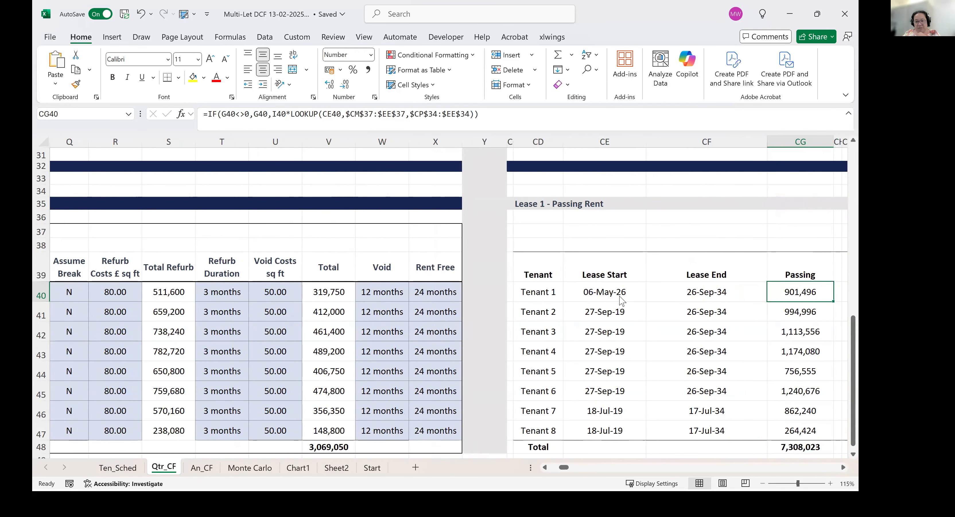
key(Left)
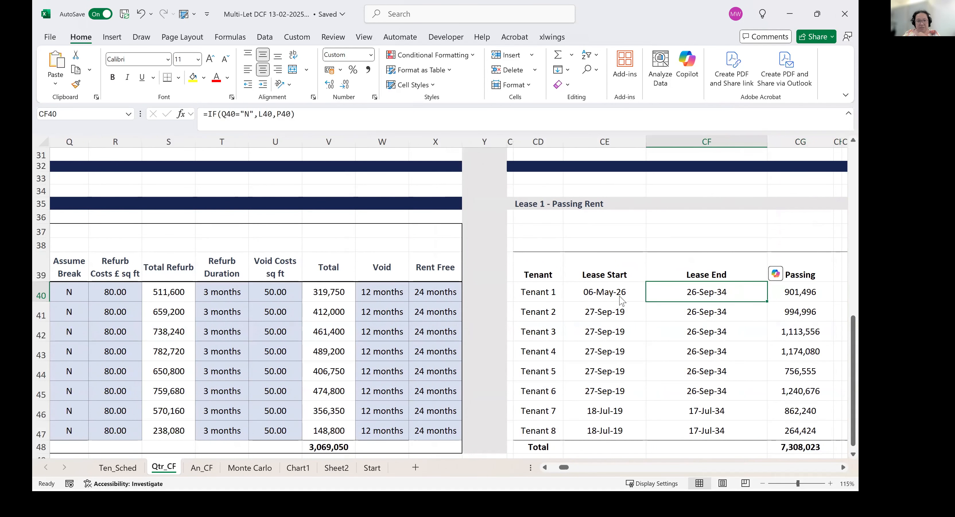
key(Left)
key(Left)
key(Left)
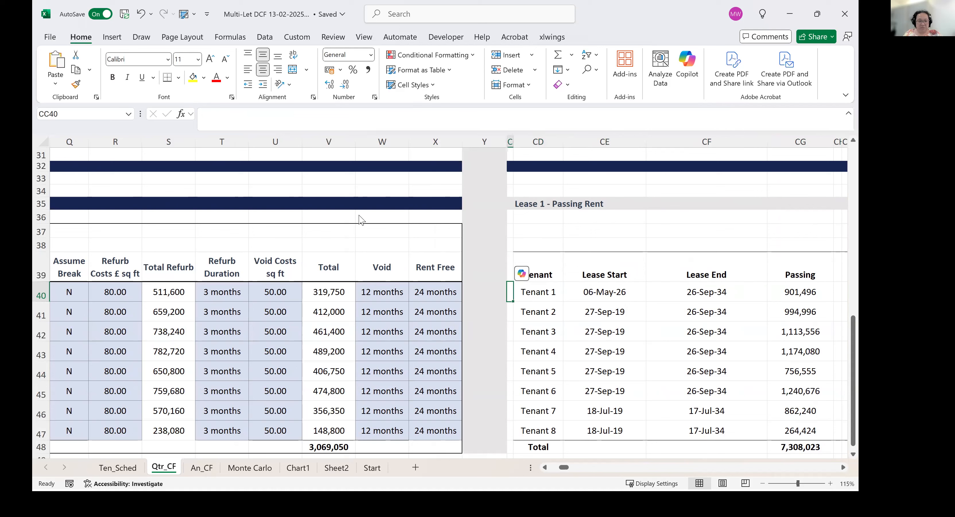
Set Tenant 1's Assume Break option in Q40 to Y and check the lease end in CF40.
click(76, 290)
click(94, 295)
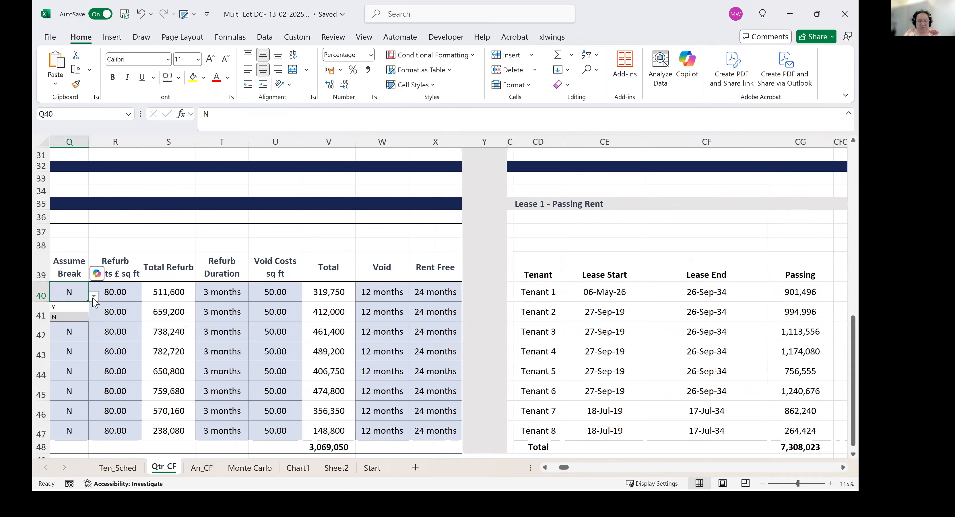
click(78, 308)
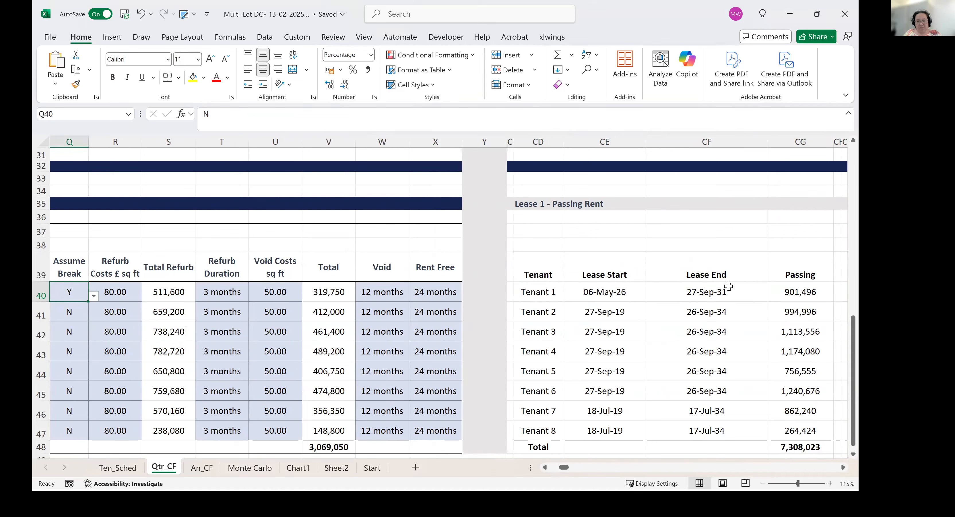
click(740, 292)
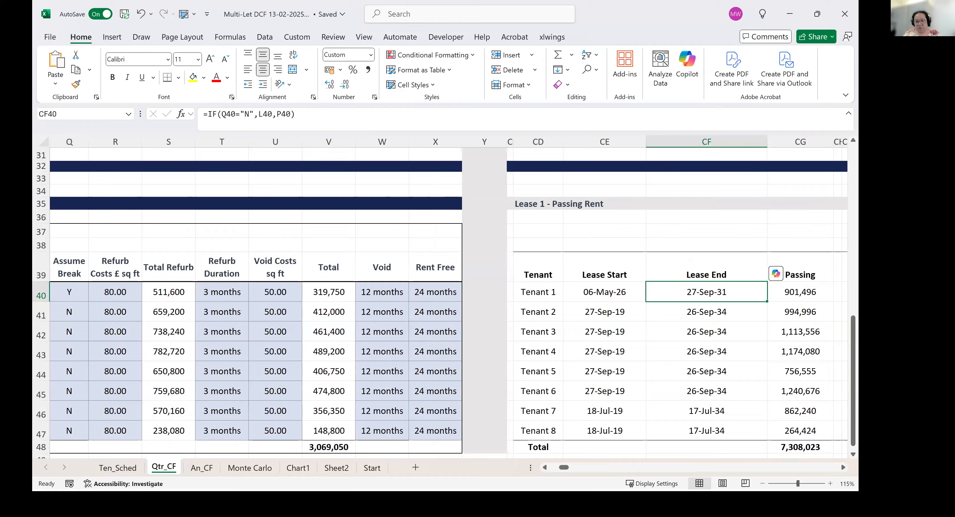
Follow Tenant 1's rents along row 40 to the break date and examine the quarters around periods 25 and 26.
key(Right)
key(Left)
key(Right)
key(Right)
key(Right)
key(Right)
key(Right)
key(Right)
key(Right)
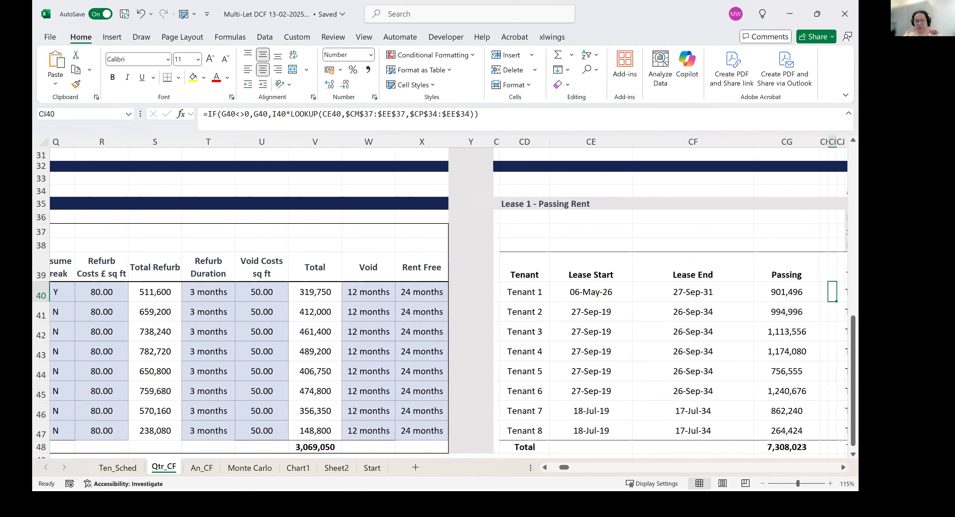
key(Right)
key(Right)
key(Right)
key(Right)
key(Right)
key(Right)
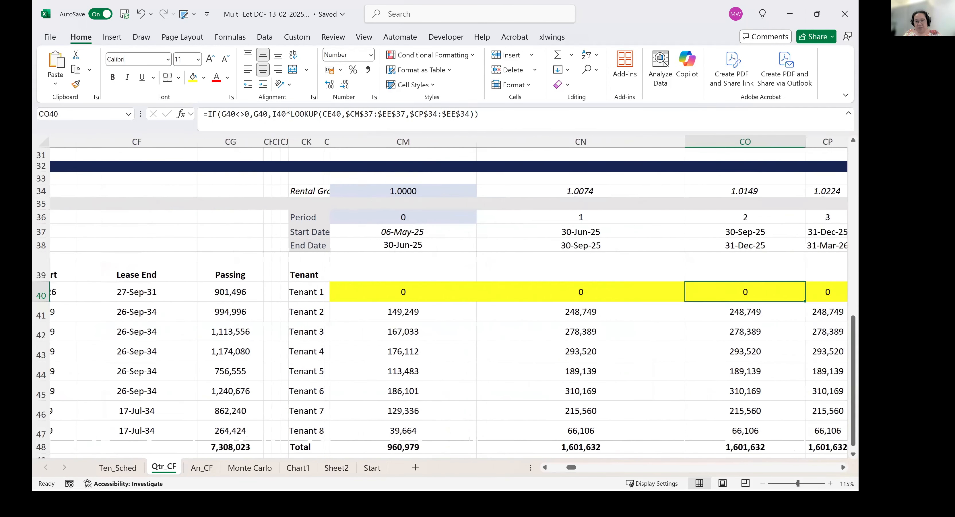
key(Right)
key(Right)
key(Right)
key(Right)
key(Right)
key(Right)
key(Right)
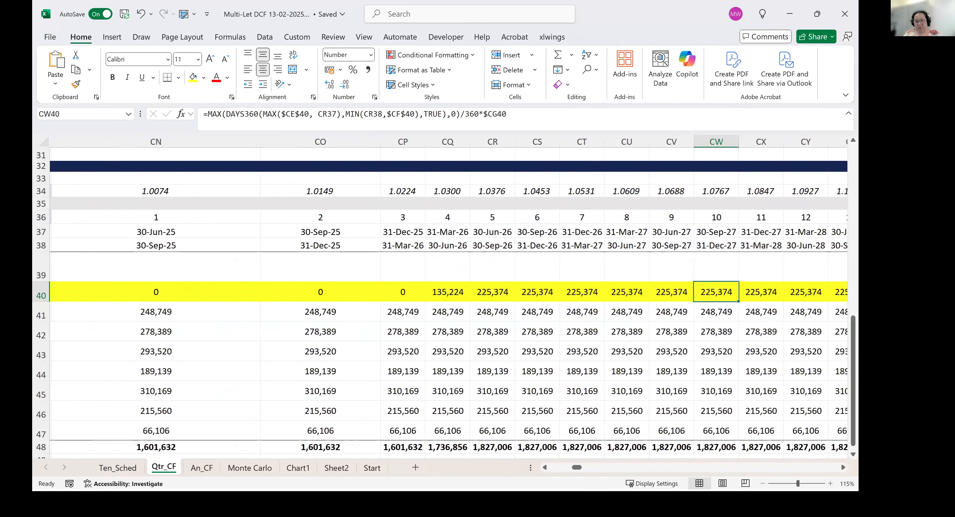
key(Right)
key(Right)
key(Right)
key(Right)
key(Right)
key(Right)
key(Right)
key(Right)
key(Right)
key(Right)
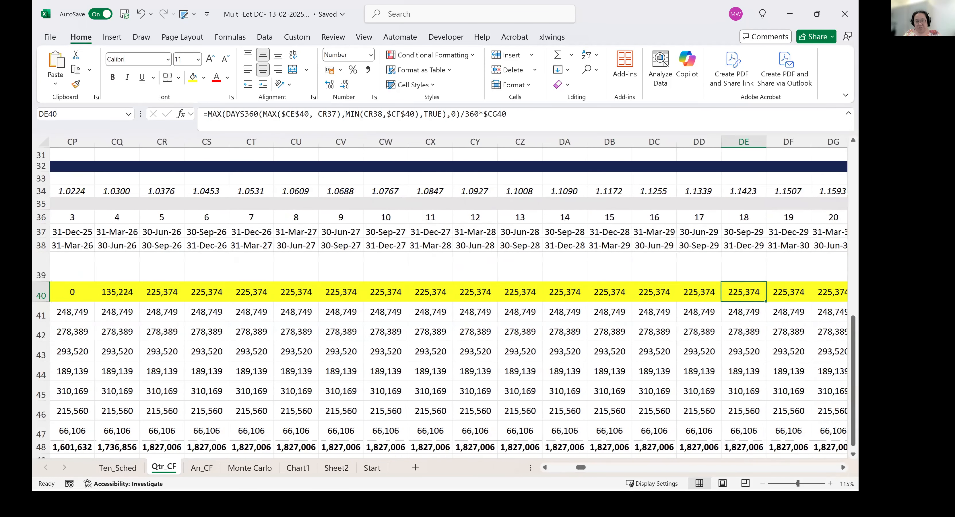
key(Right)
key(Right)
key(Right)
key(Right)
key(Right)
key(Right)
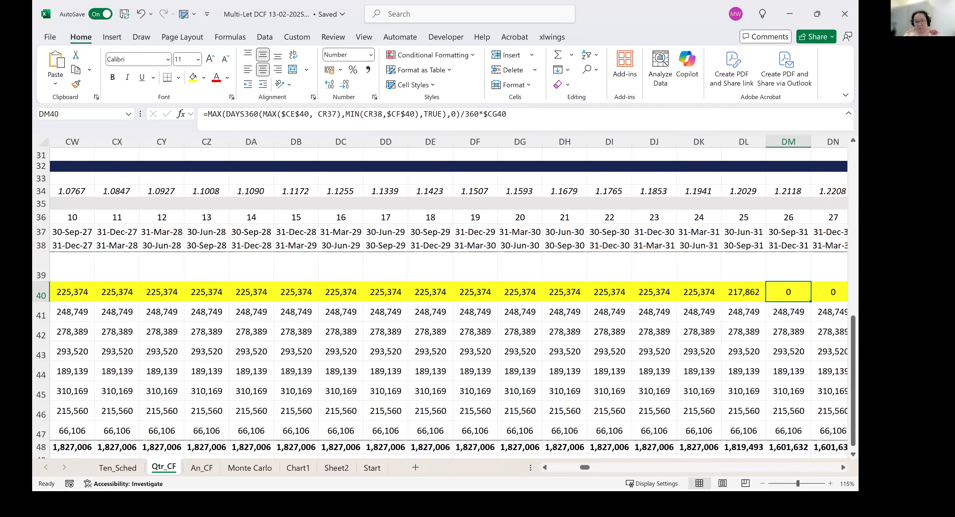
key(Right)
key(Left)
key(Left)
key(Left)
key(Left)
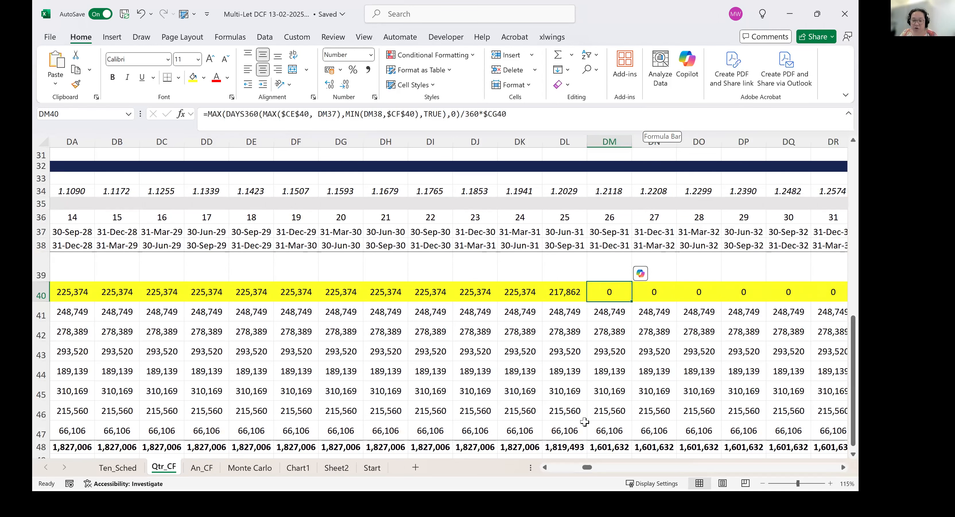
scroll(567, 470, left, 4)
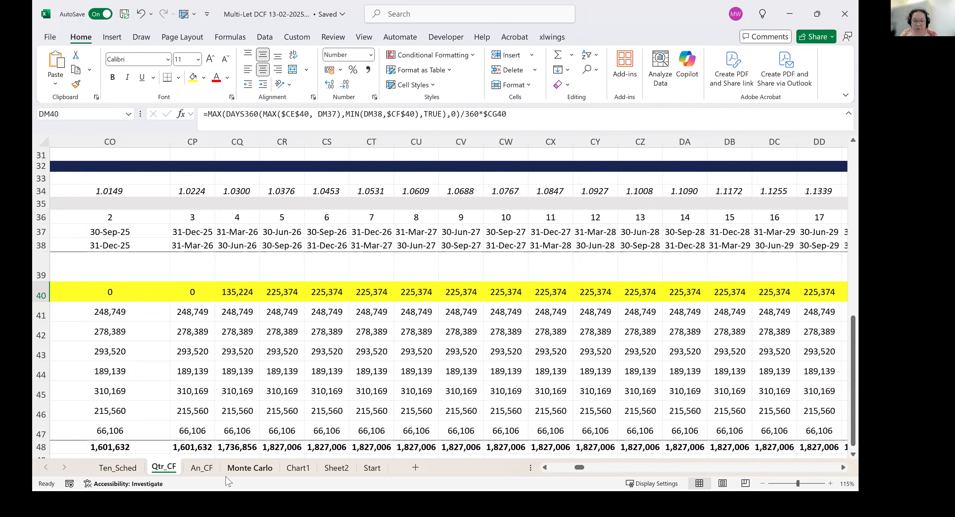
Return to the slide show and advance to the slide "Why Use AI for Lease Abstraction?".
click(786, 14)
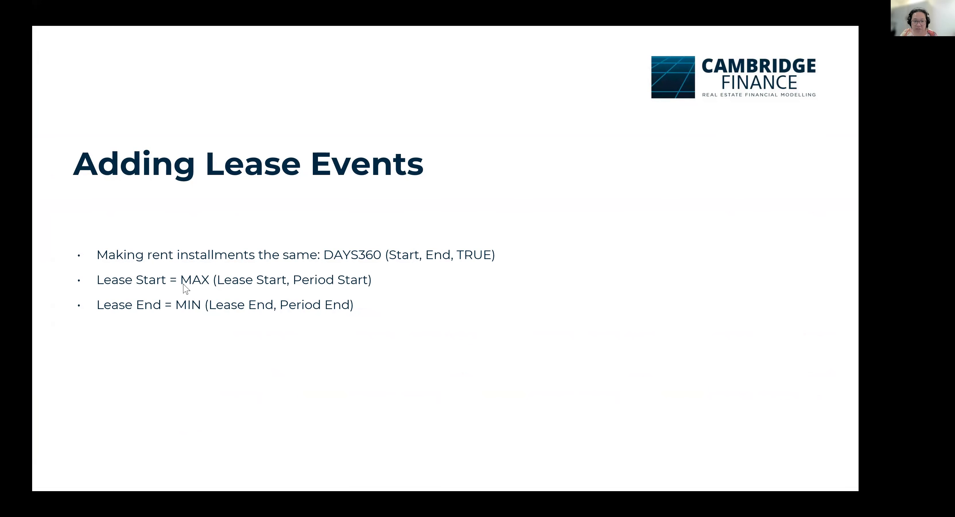
key(Right)
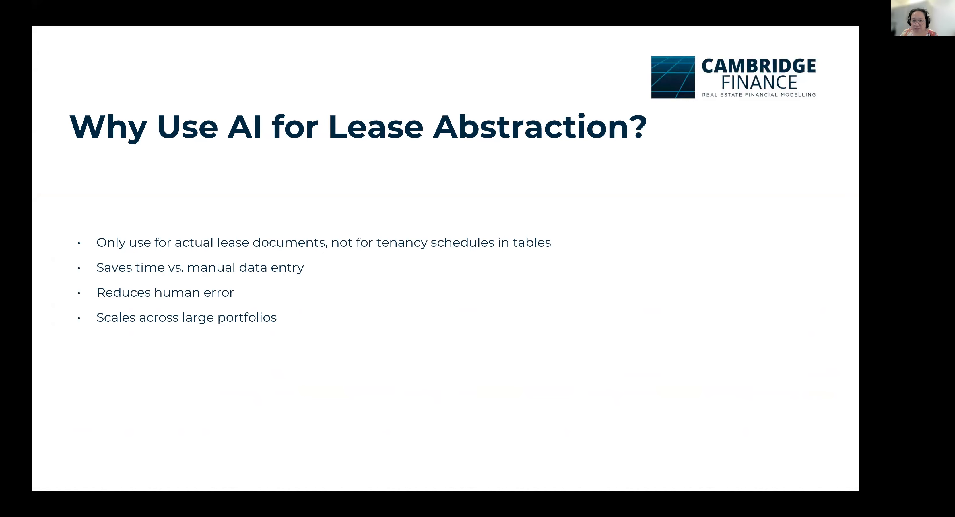
Switch to the Peek House Estate PDF, view its tenancy schedules full screen, and return to the slide show.
key(alt+Tab)
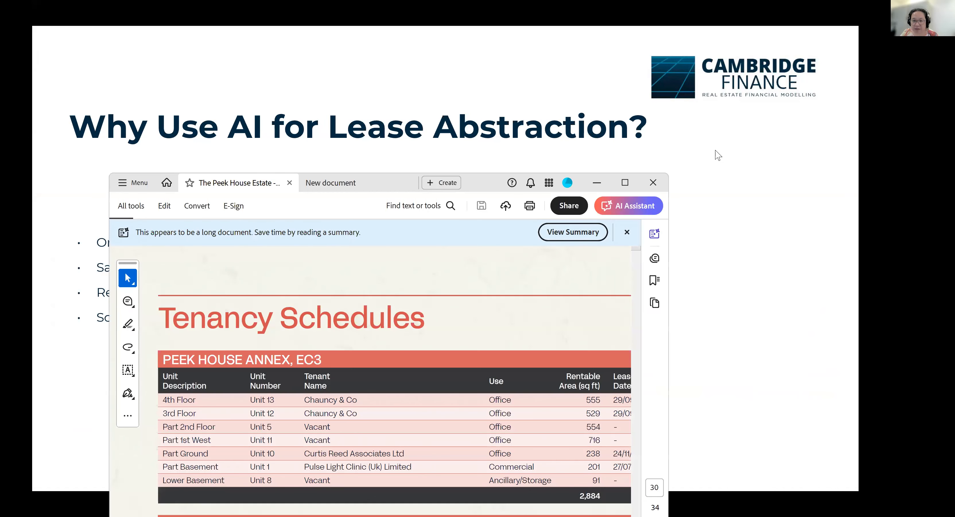
click(629, 187)
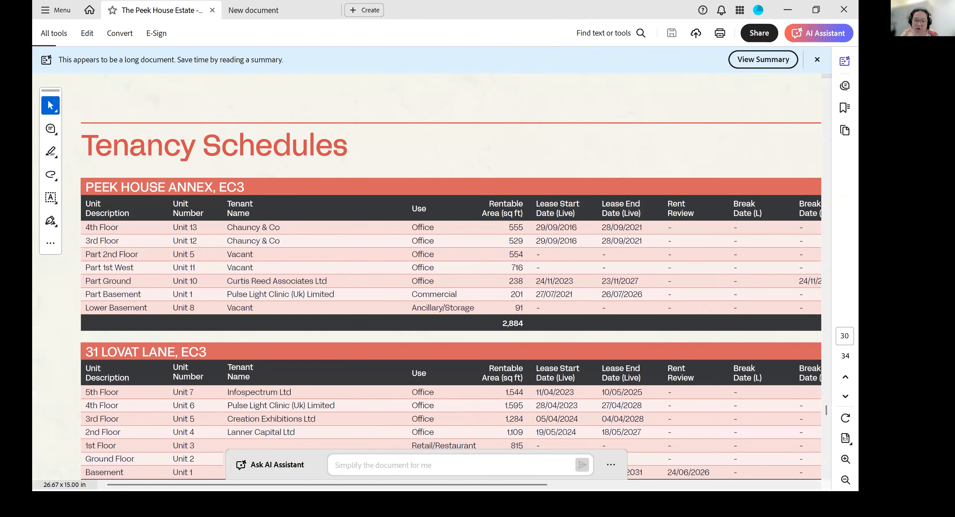
click(787, 15)
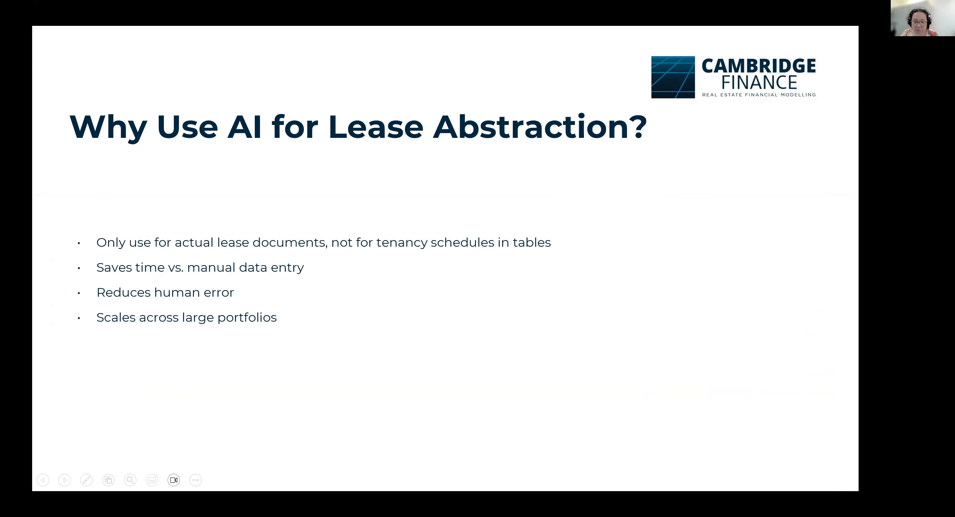
Advance to the Summary & Key Takeaways slide, end the slide show and switch back to the Excel DCF workbook.
click(592, 369)
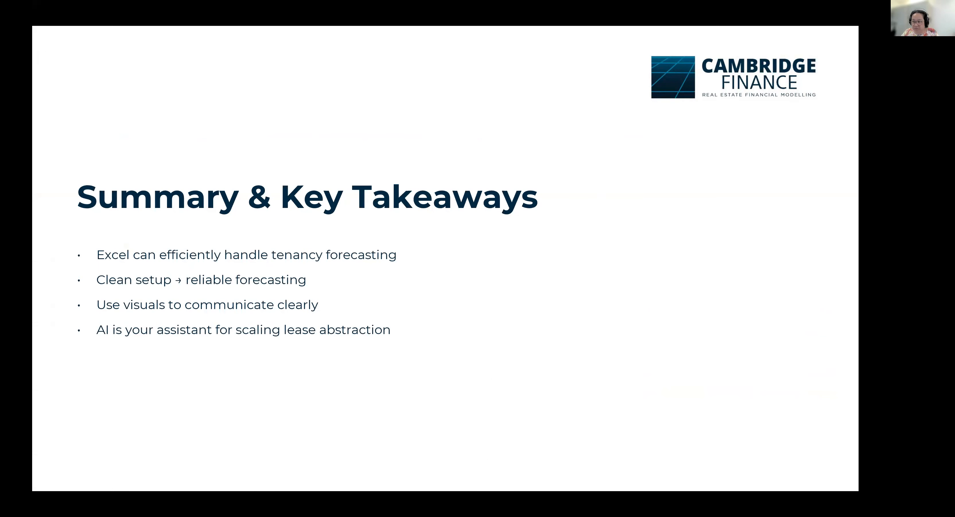
key(Escape)
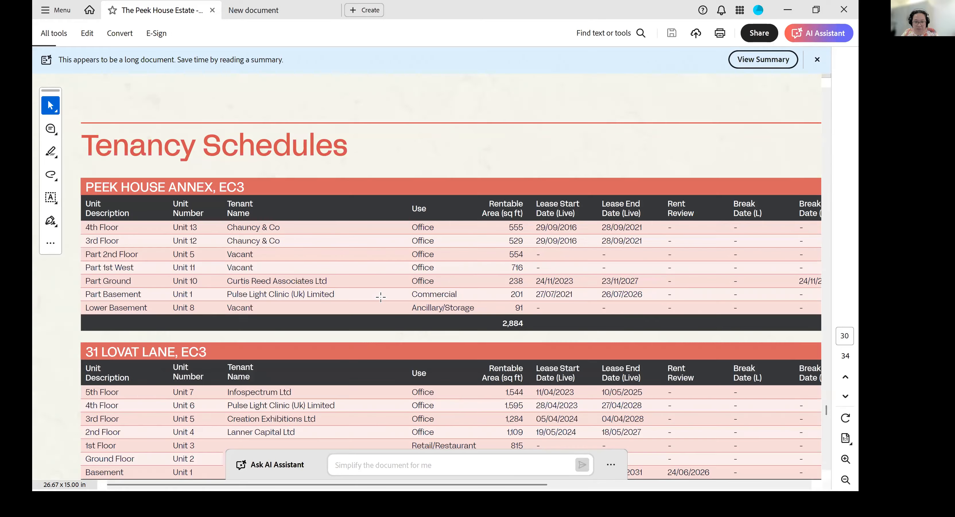
key(alt+Tab)
key(alt+Tab)
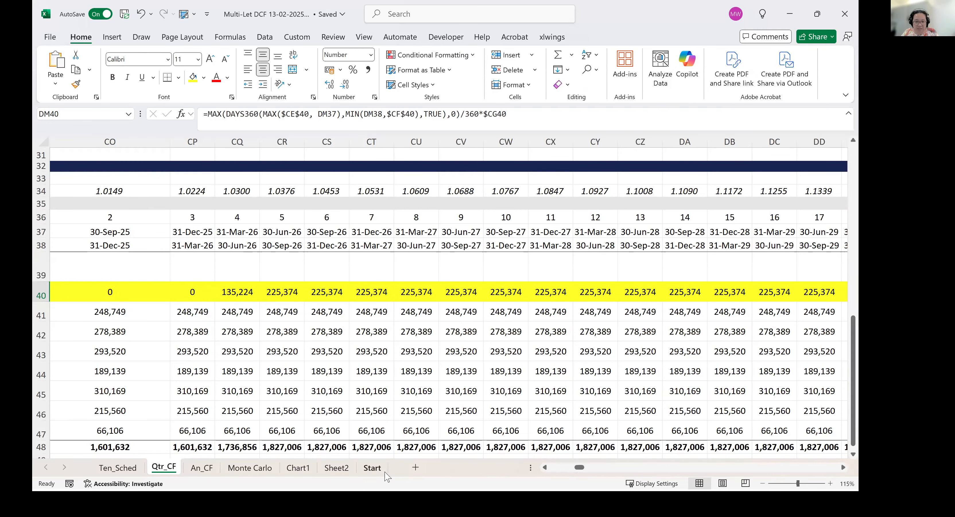
Insert a blank worksheet after Qtr_CF and show the data import from a PDF file, closing the file selection without choosing a file.
click(454, 467)
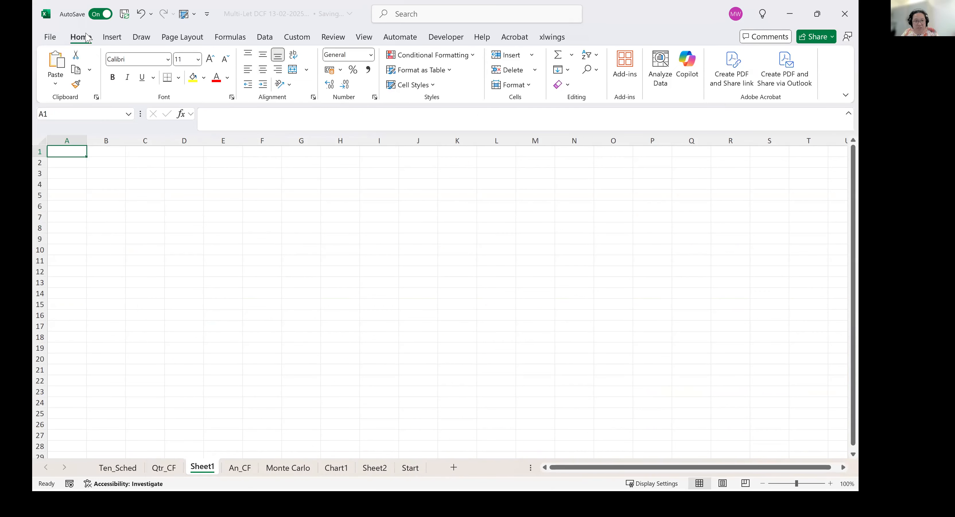
click(119, 40)
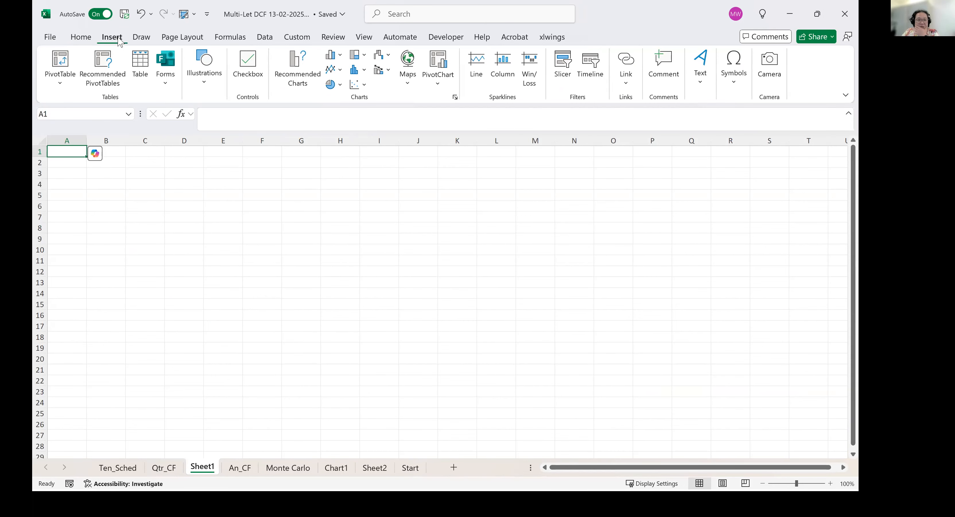
click(270, 40)
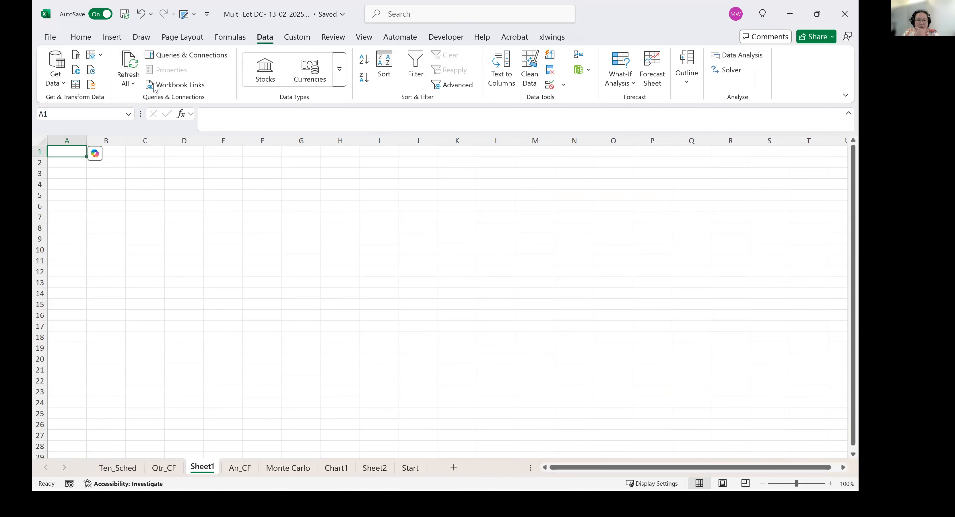
click(57, 77)
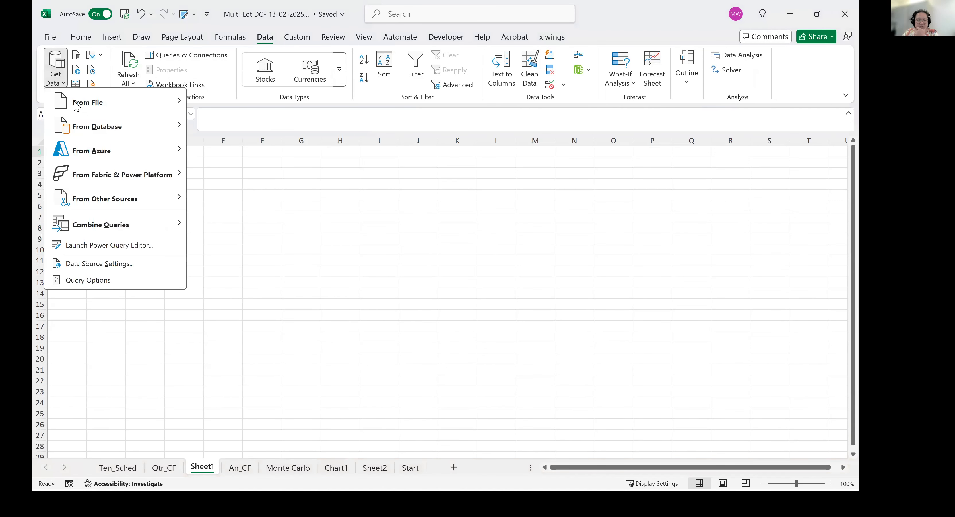
mouse_move(145, 106)
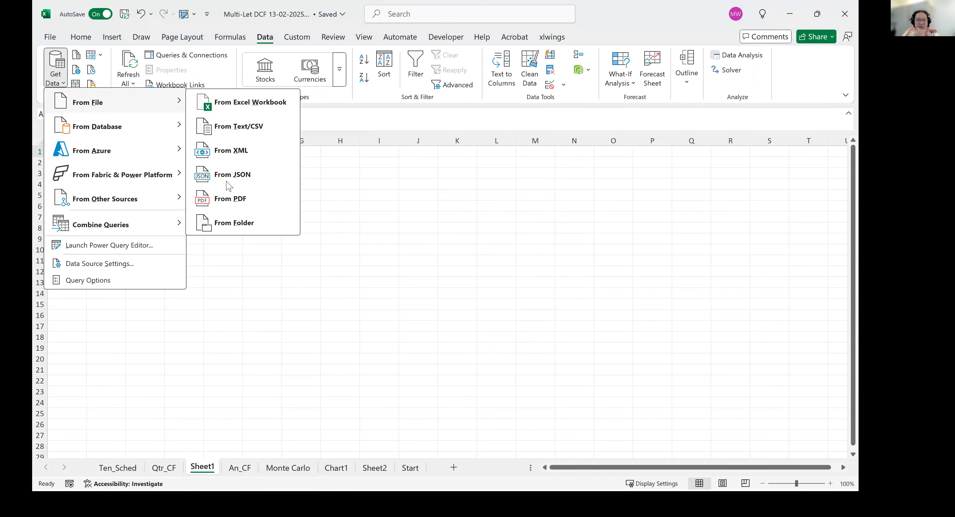
click(237, 202)
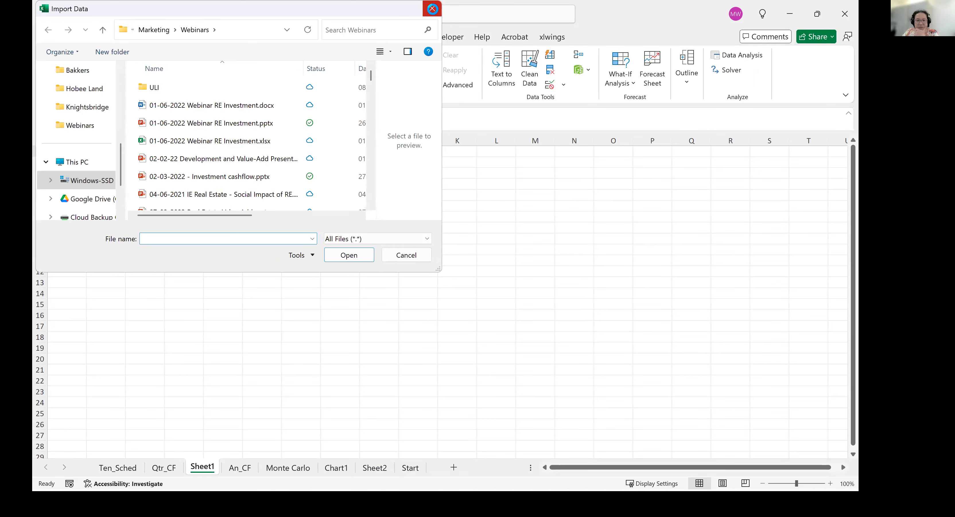
click(432, 8)
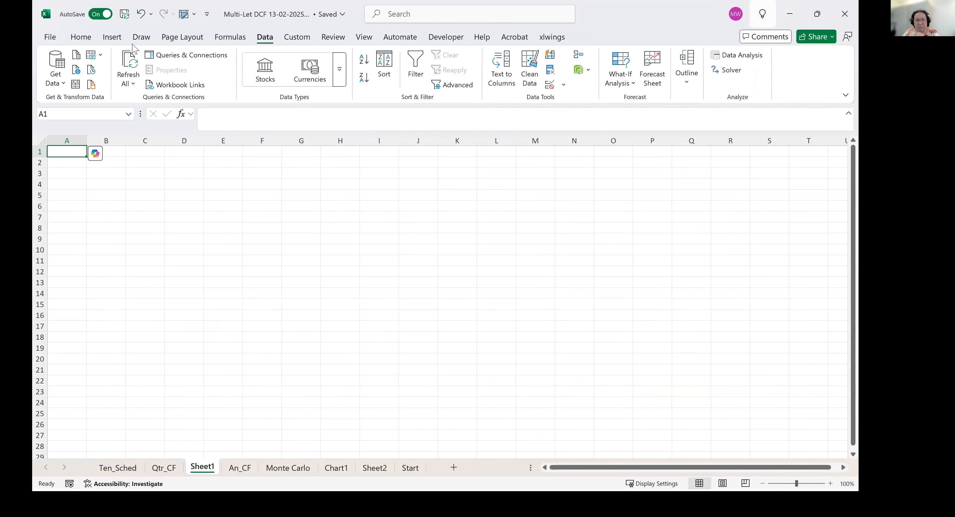
Minimise the workbook and the Peek House Estate PDF to return to the slide show, and advance to the "Next Courses" slide.
click(790, 14)
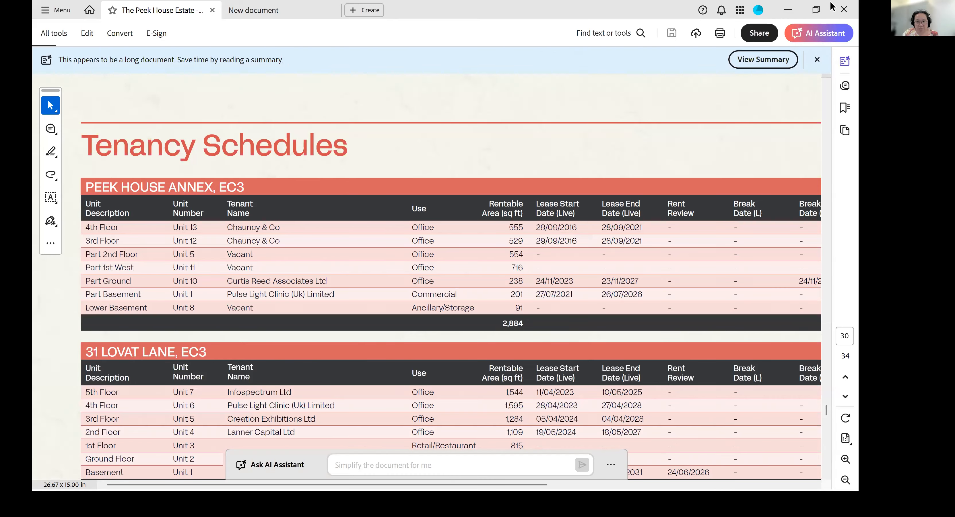
click(787, 9)
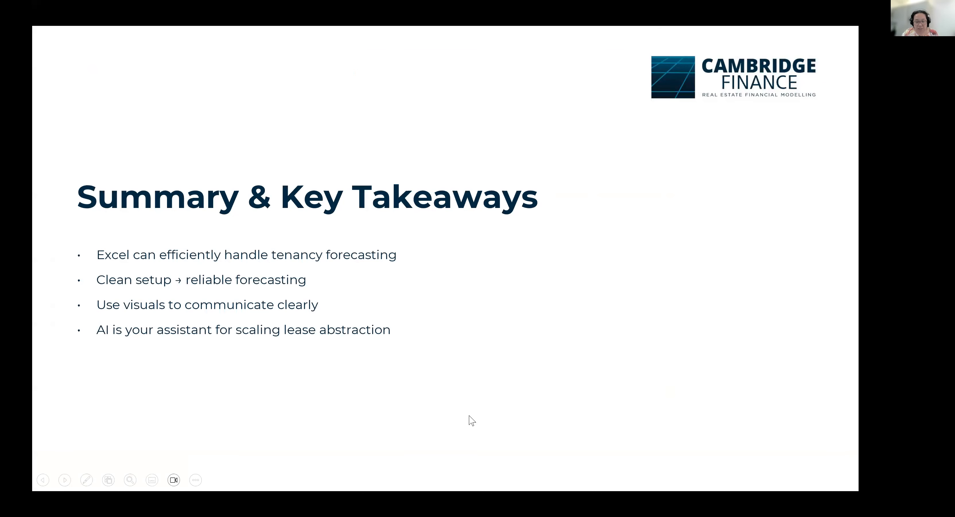
click(479, 340)
click(479, 340)
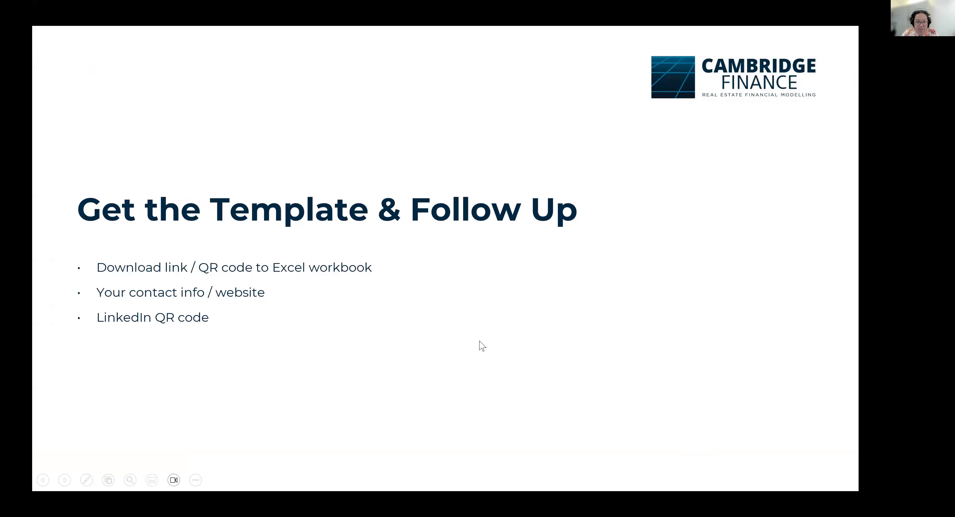
click(479, 341)
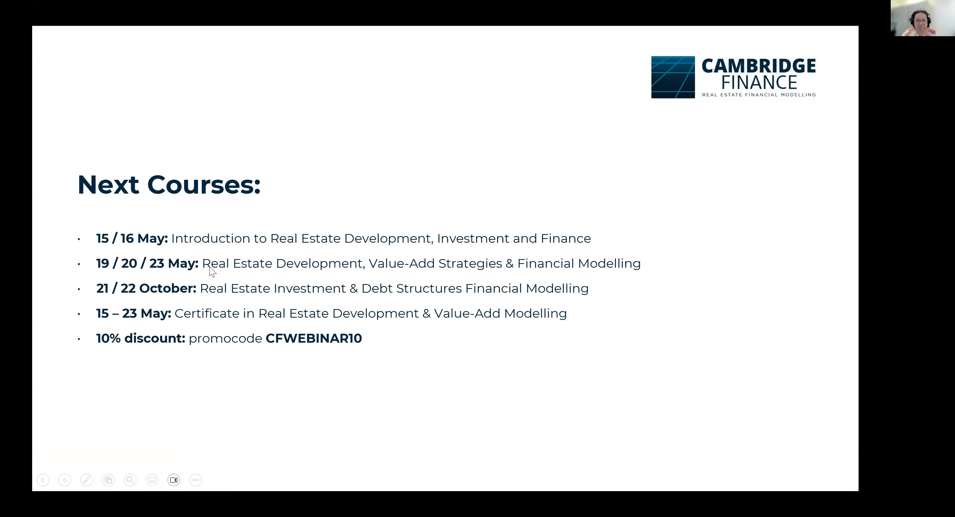